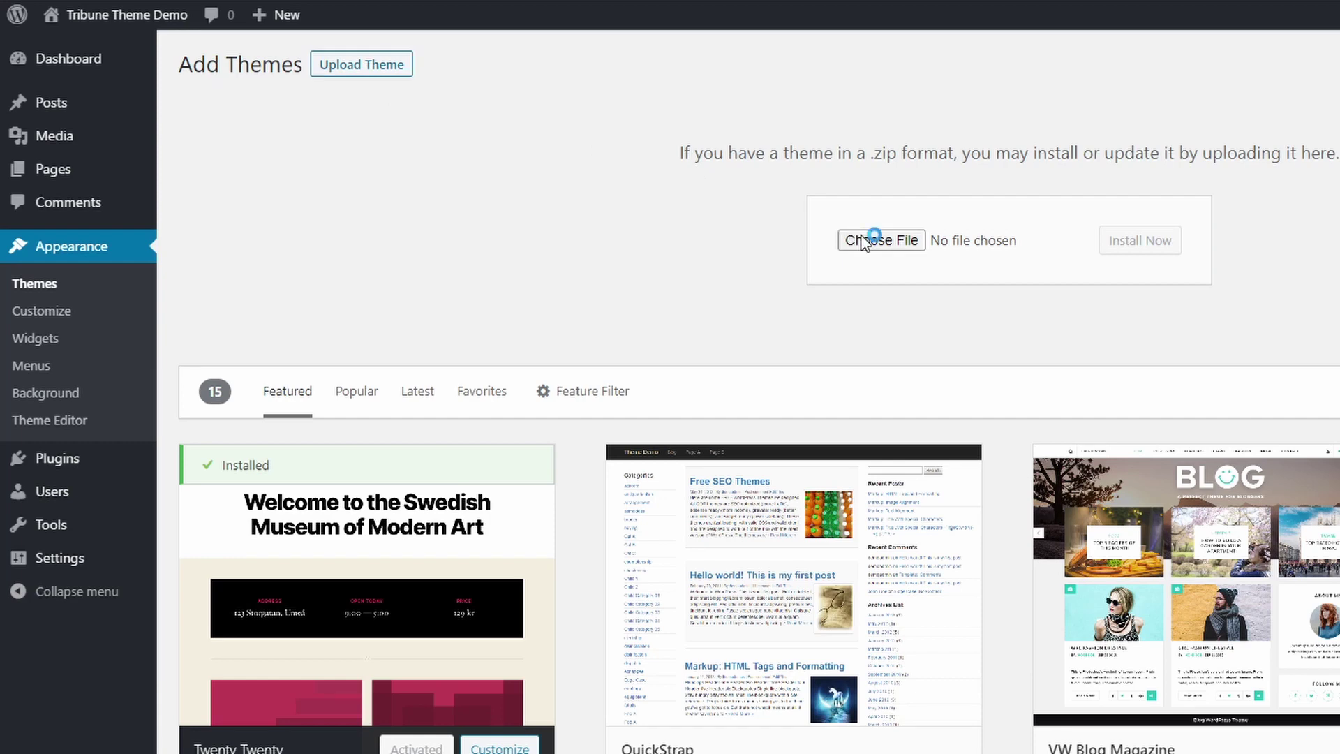
# Step: Install the theme from tribune.zip and dismiss its welcome tour
pyautogui.doubleClick(240, 73)
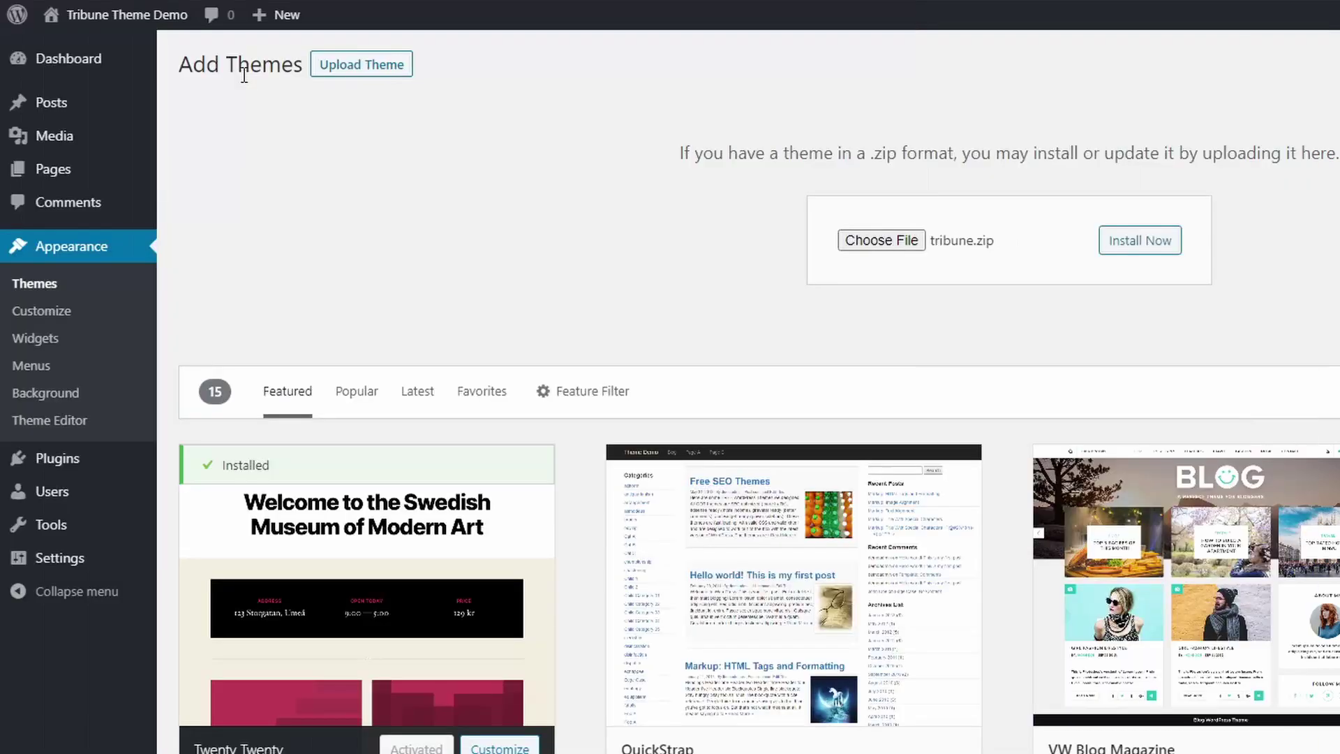
pyautogui.click(1140, 243)
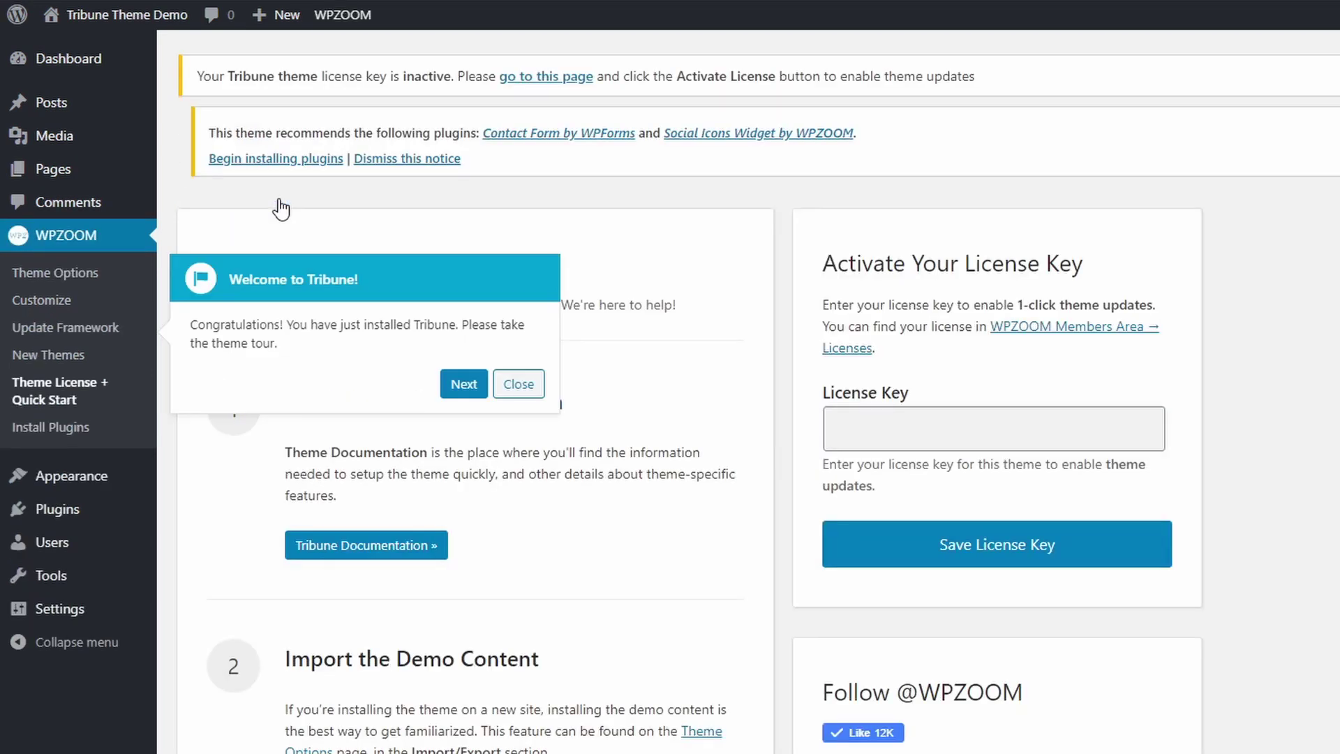
pyautogui.click(517, 384)
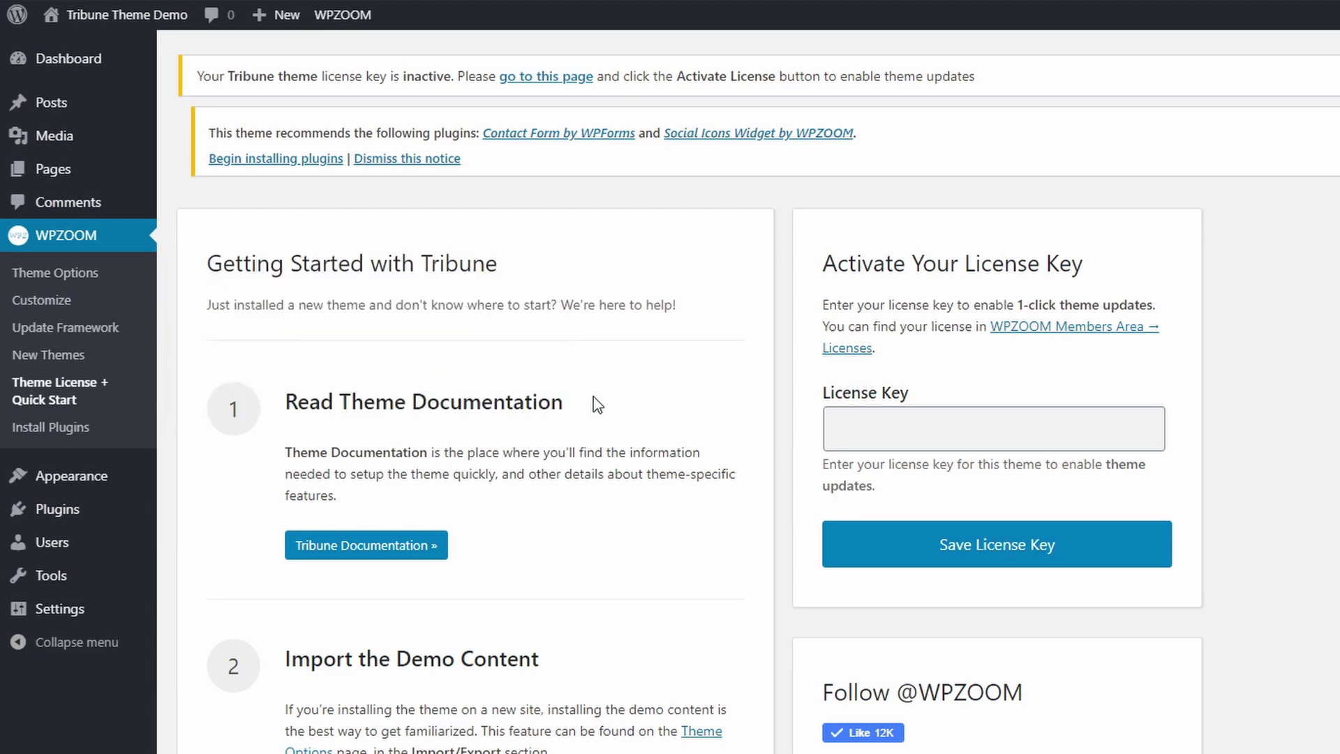
# Step: Enter and save the Tribune theme license key, and activate the license
pyautogui.click(917, 429)
pyautogui.hotkey('ctrl', 'v')
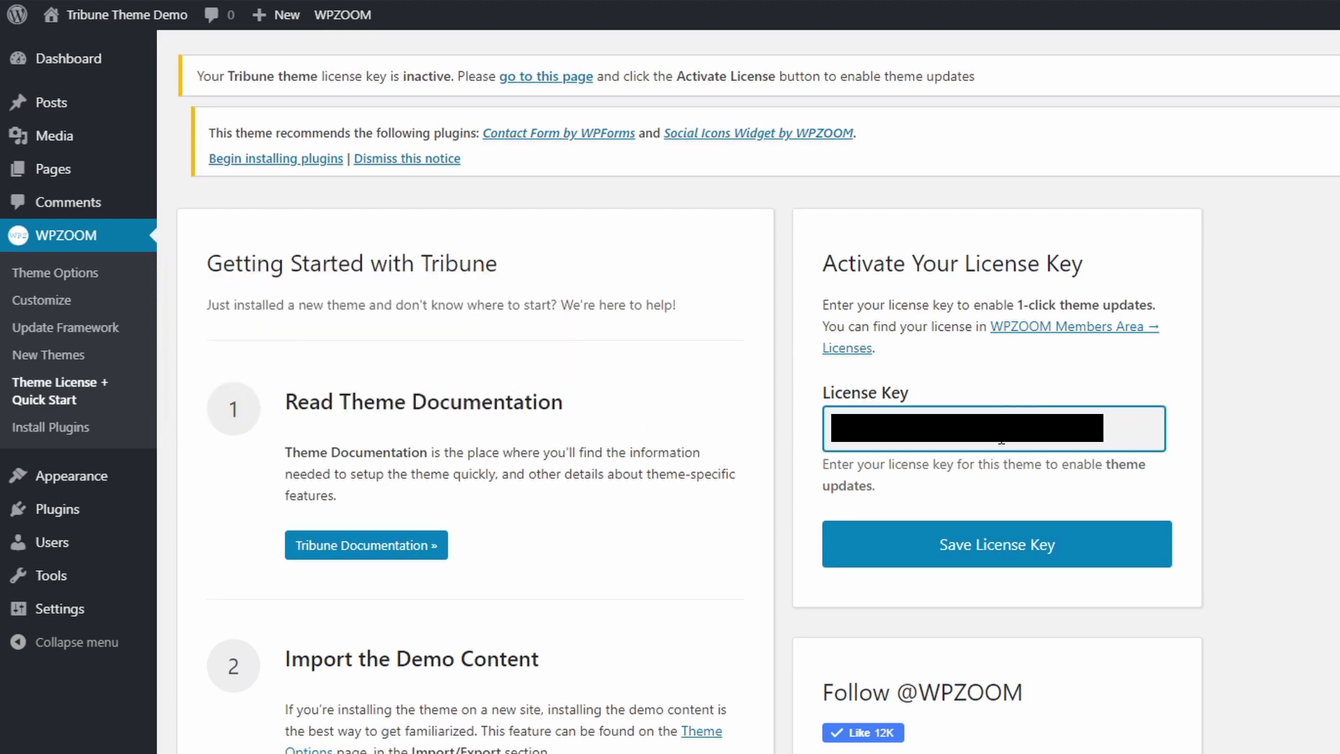
pyautogui.click(1003, 545)
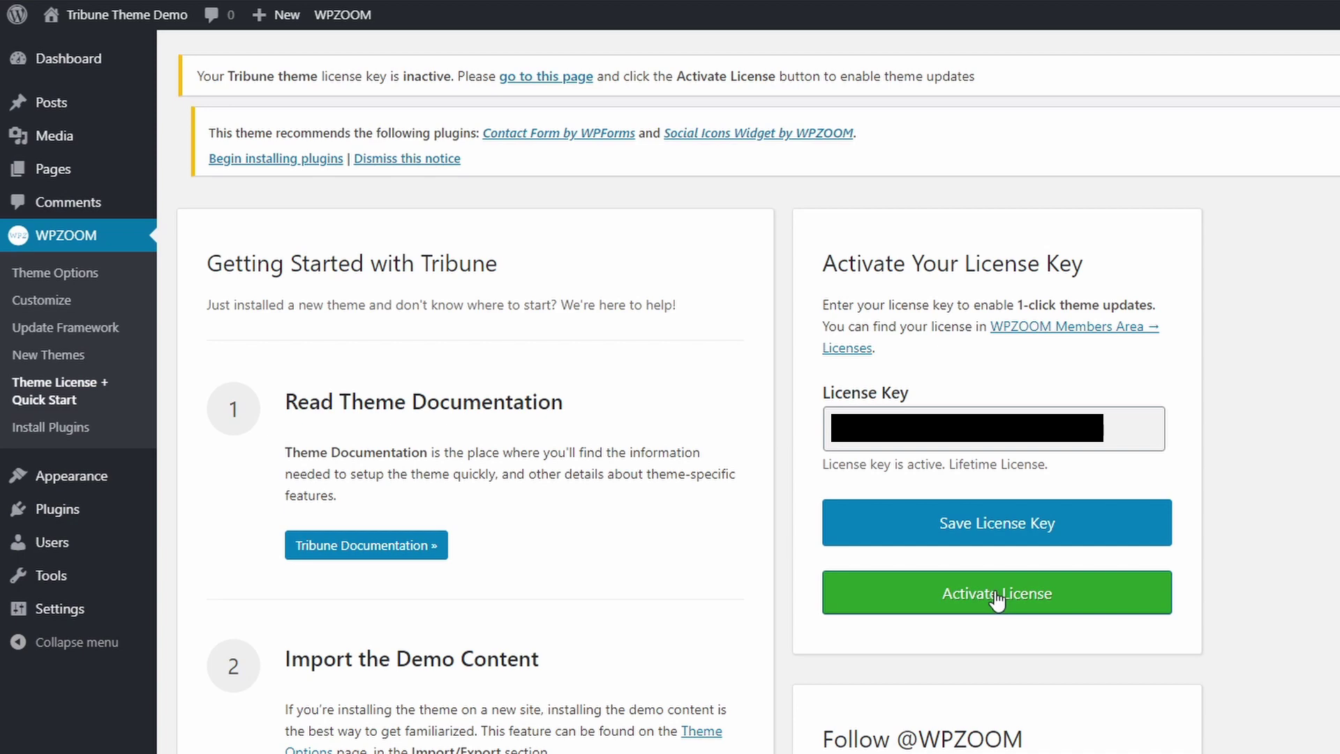
pyautogui.click(999, 599)
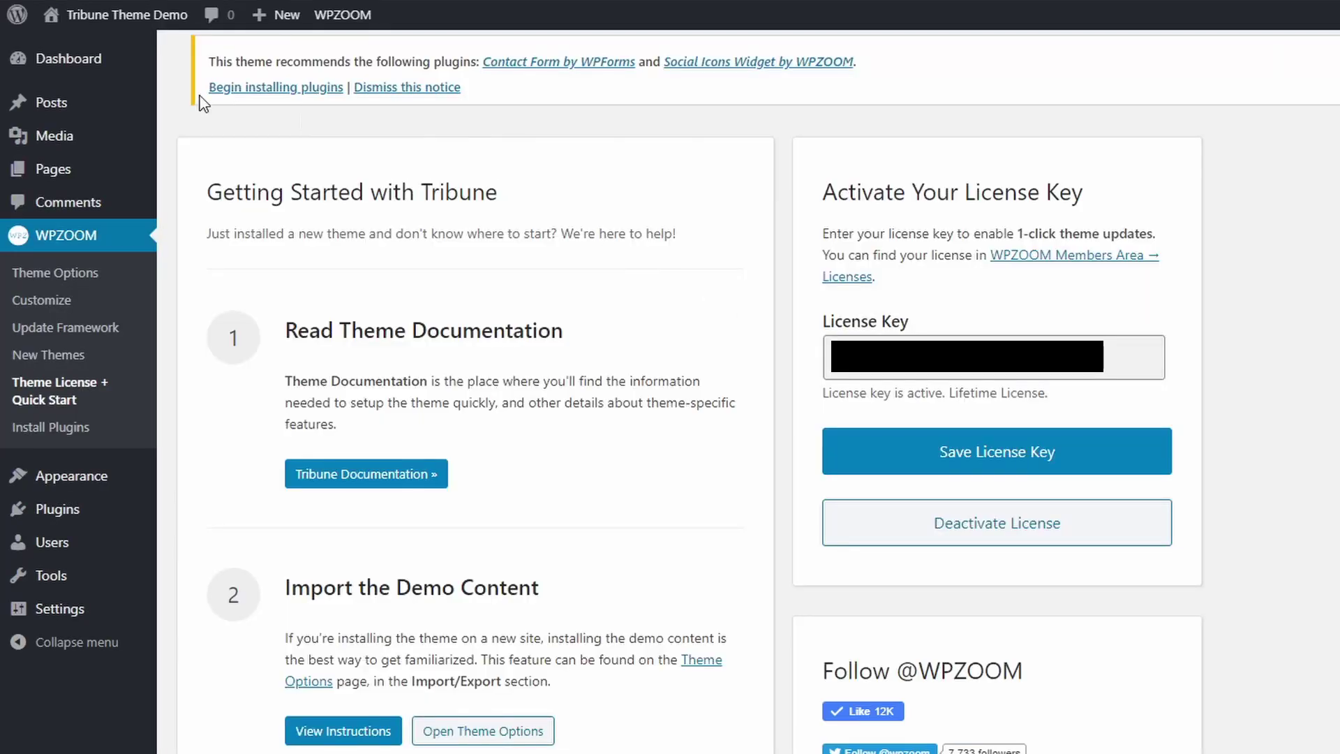
# Step: View the site's front page to check how the empty theme looks
pyautogui.click(15, 63)
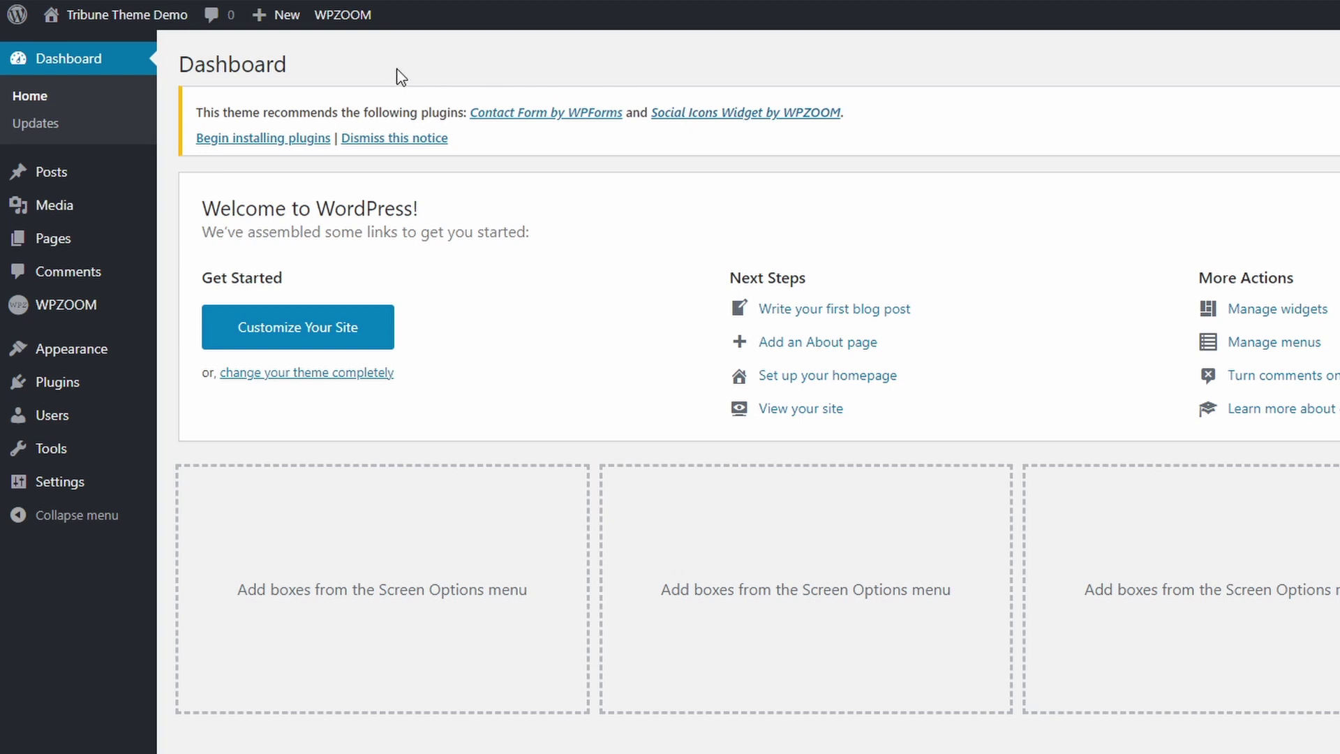
pyautogui.click(142, 24)
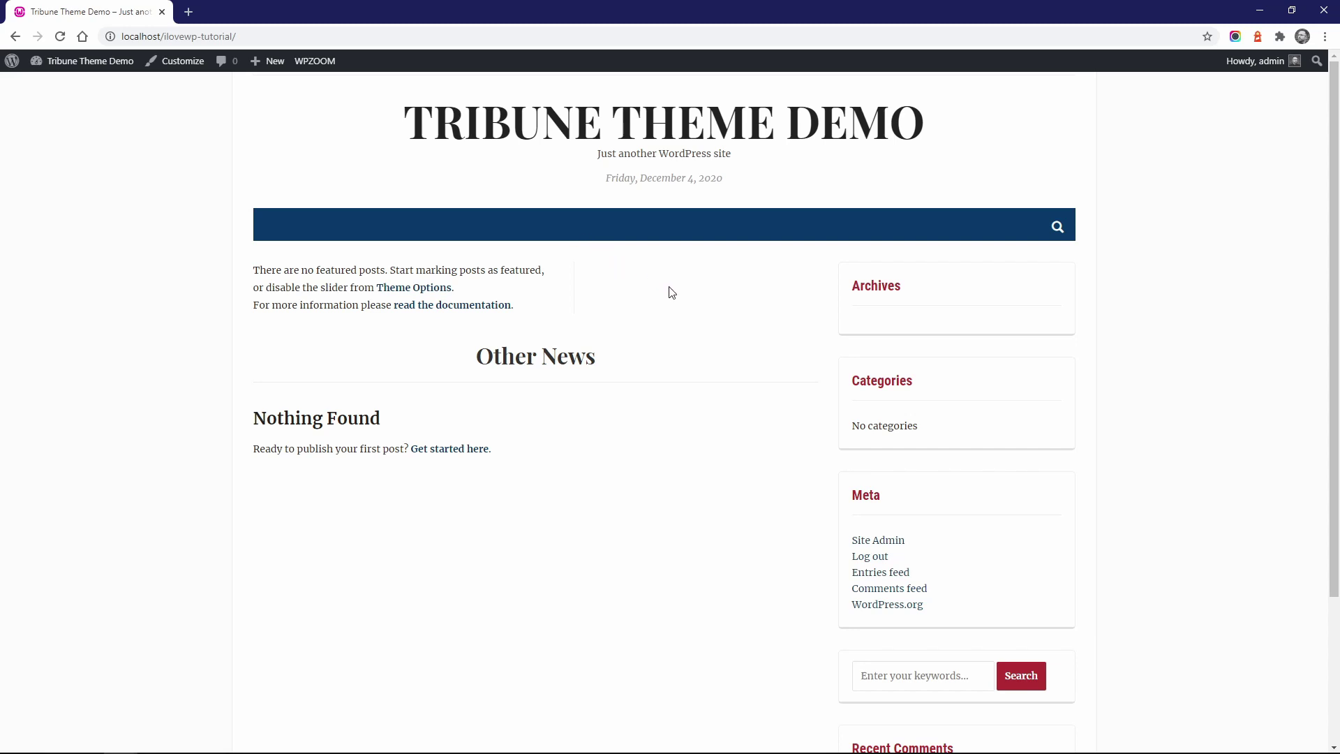
pyautogui.scroll(-3, 670, 292)
pyautogui.scroll(5, 670, 291)
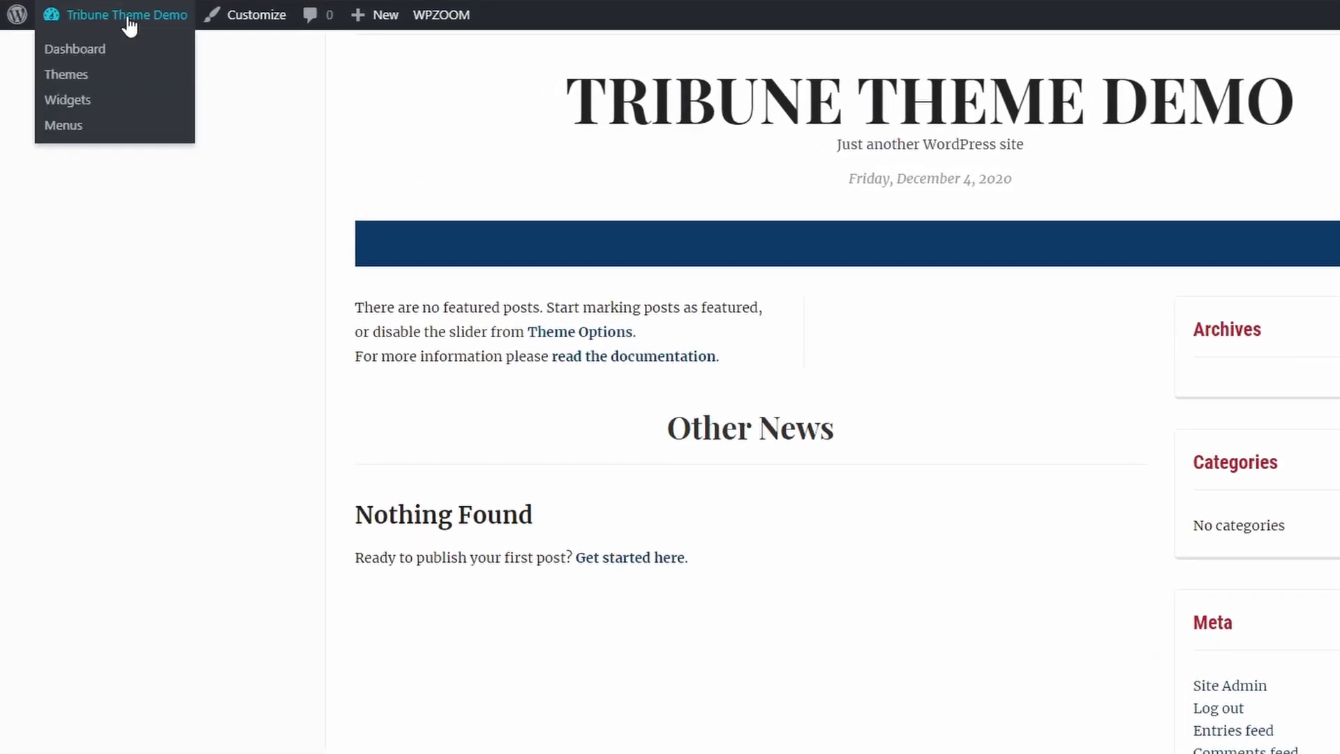
# Step: Import the demo content from magazine.xml with the WordPress importer, leaving the author assignment at its defaults
pyautogui.click(91, 50)
pyautogui.moveTo(65, 453)
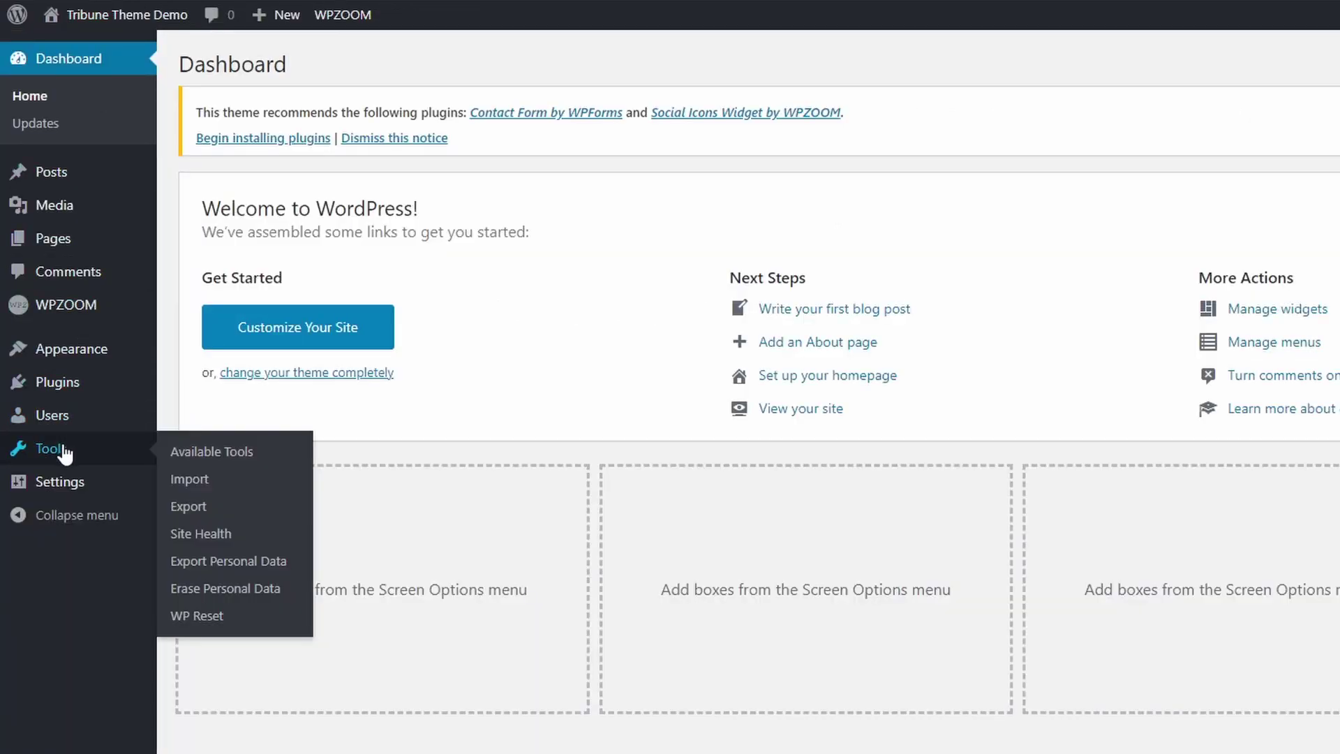
pyautogui.click(192, 487)
pyautogui.click(222, 663)
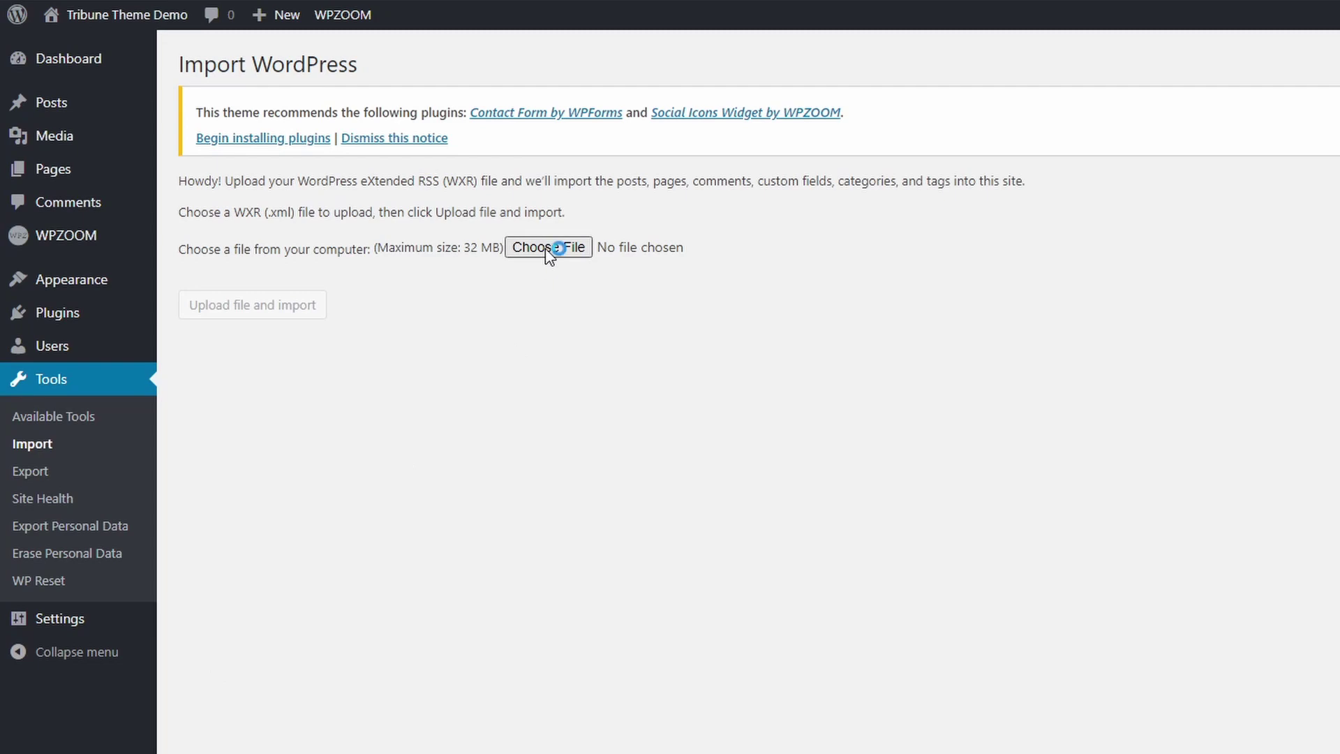
pyautogui.click(549, 248)
pyautogui.doubleClick(228, 72)
pyautogui.doubleClick(230, 90)
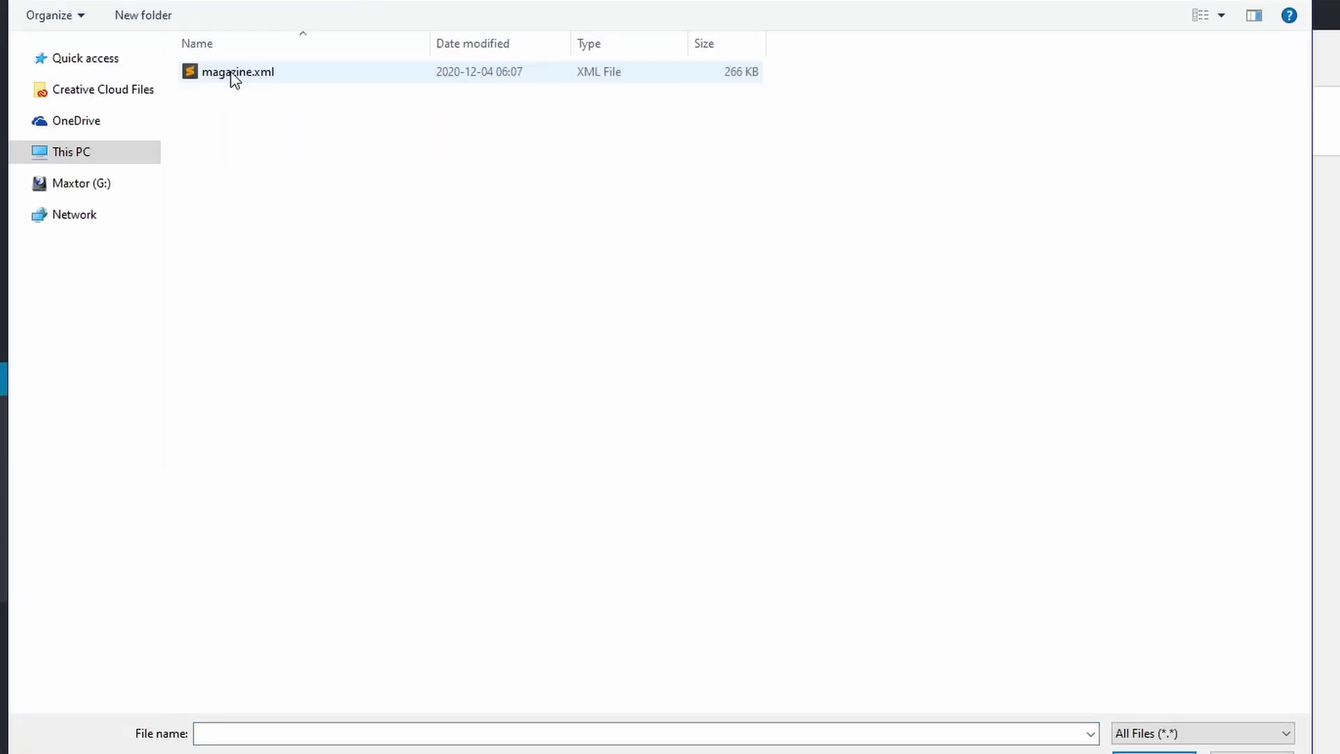
pyautogui.doubleClick(233, 72)
pyautogui.click(252, 308)
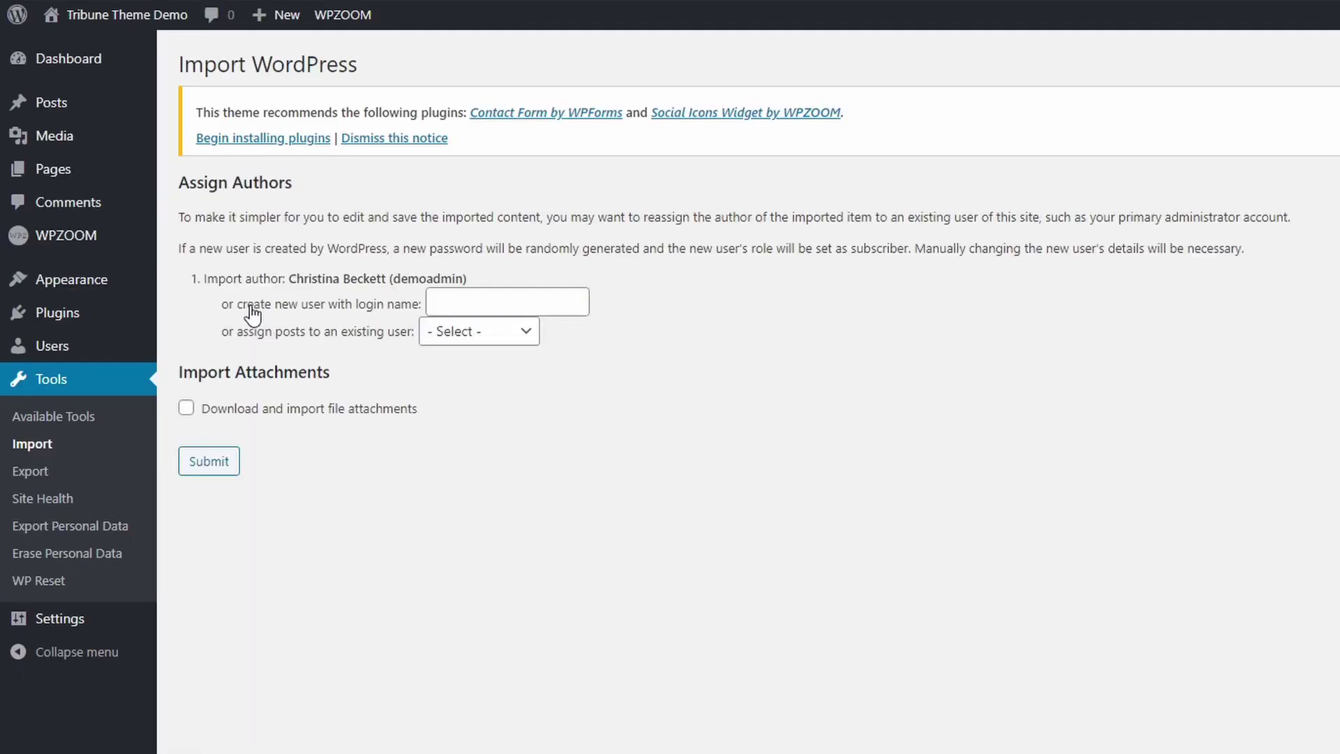
pyautogui.click(209, 462)
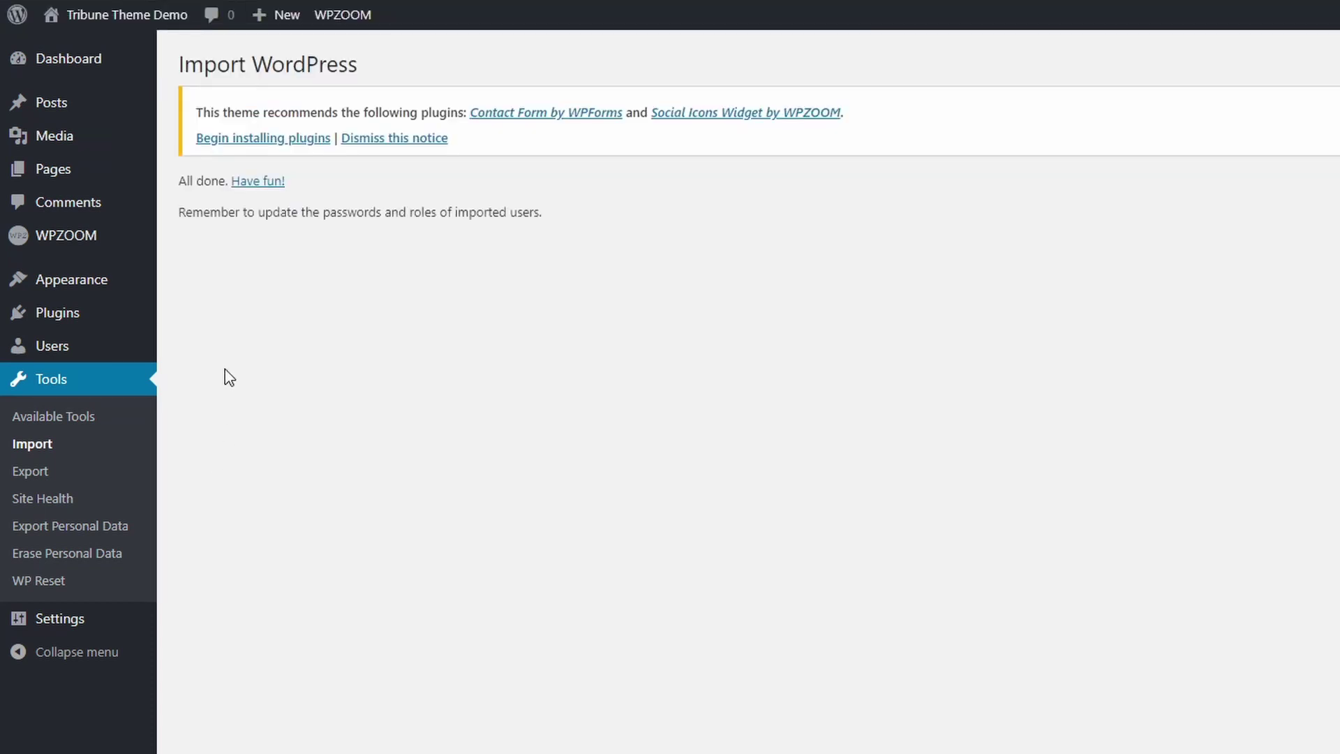
# Step: Visit the site's front page and look through the imported posts
pyautogui.click(116, 24)
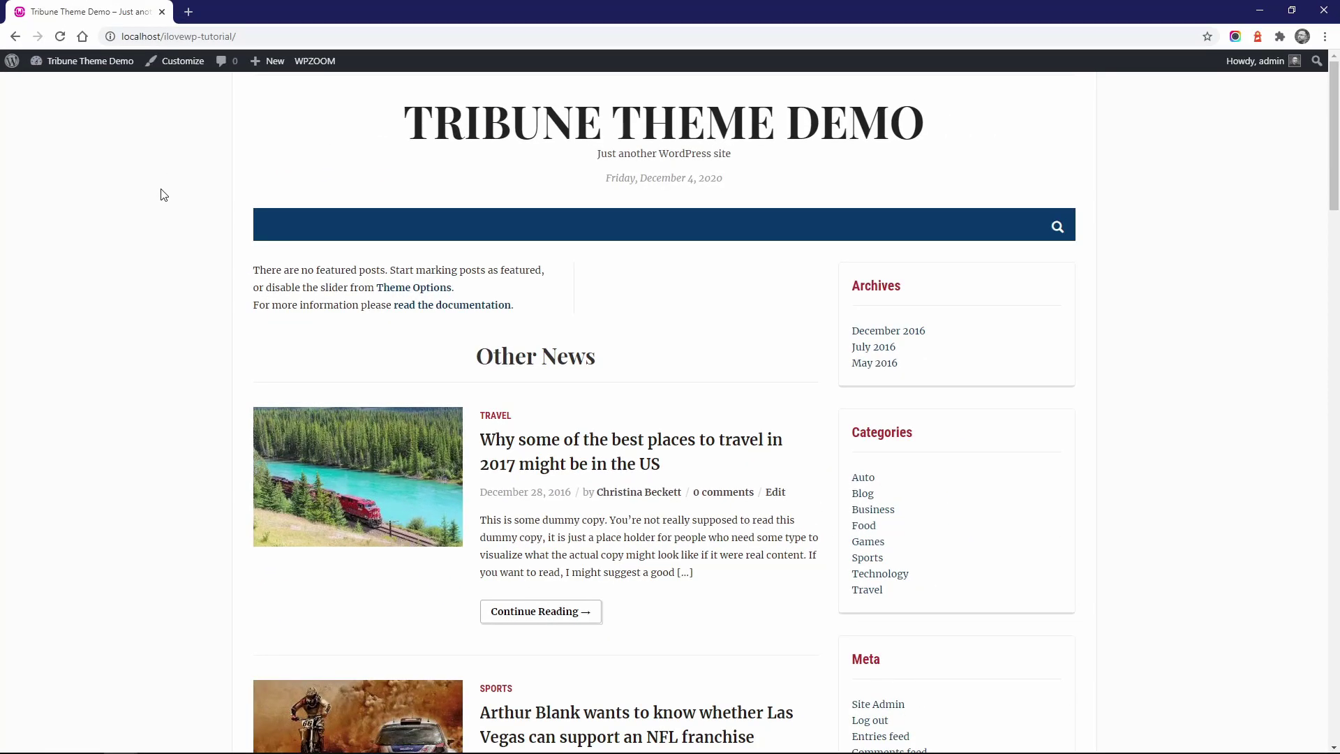
pyautogui.scroll(-16, 287, 299)
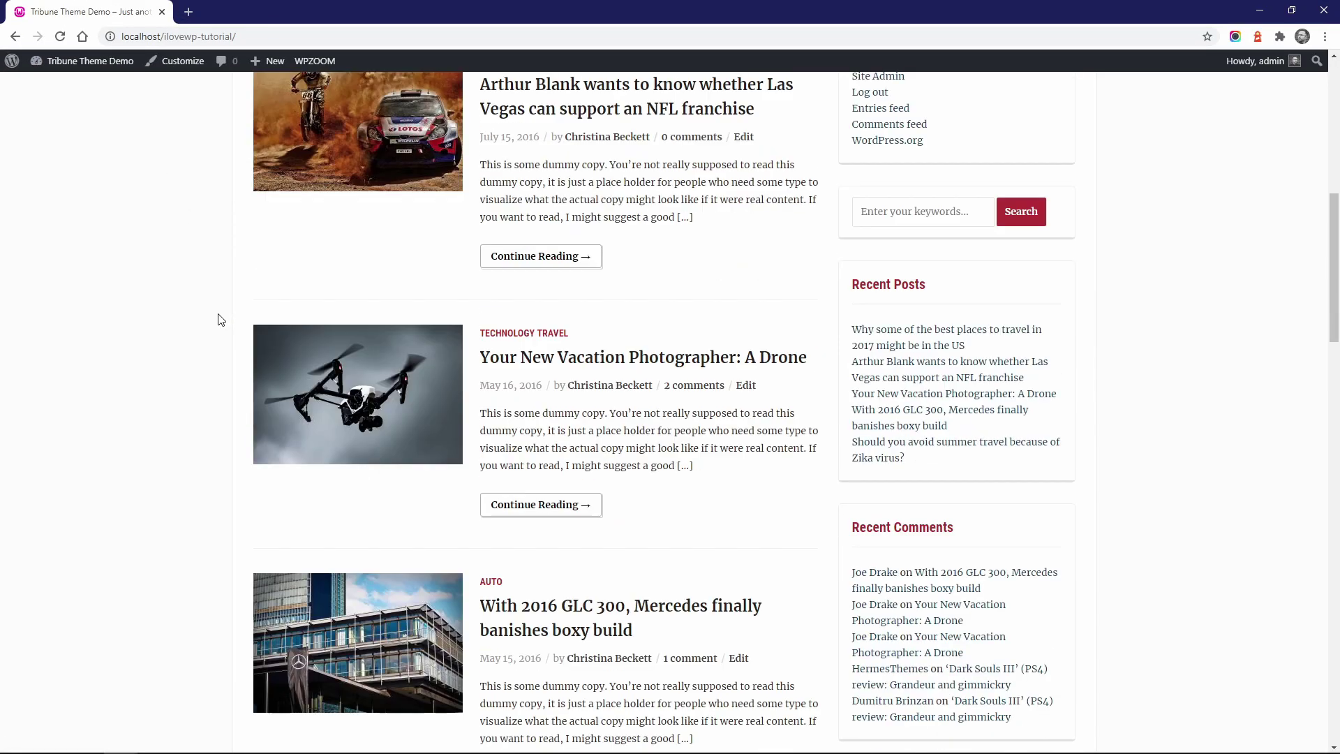
pyautogui.scroll(-11, 217, 317)
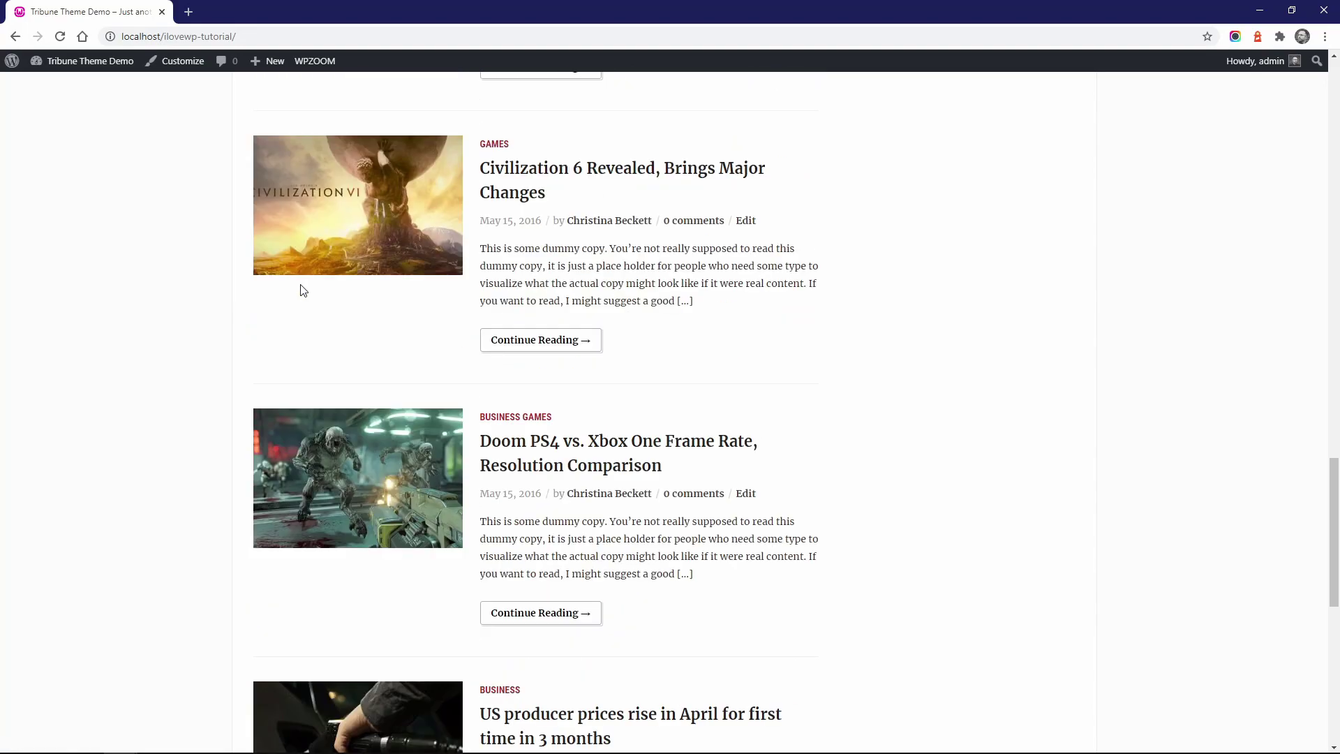
pyautogui.scroll(20, 249, 293)
pyautogui.scroll(7, 250, 293)
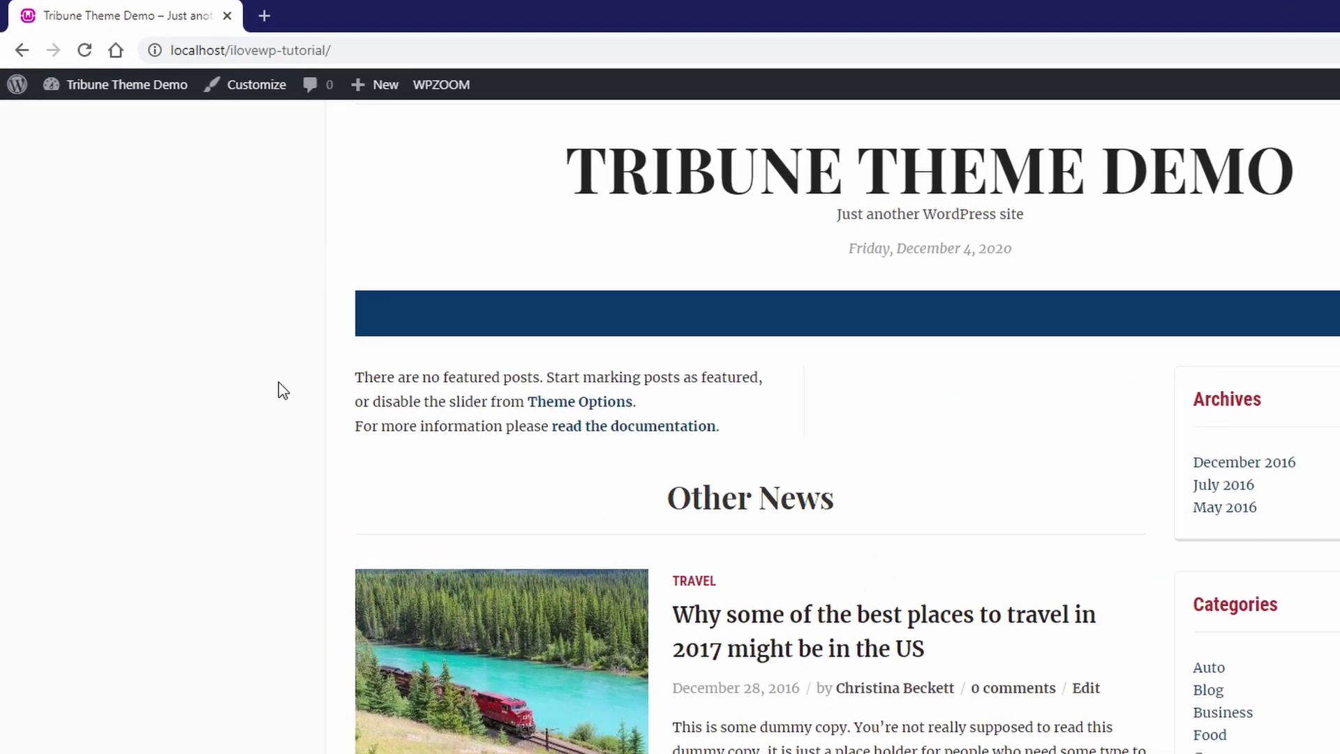
# Step: Open the Las Vegas NFL franchise post and the 2016 GLC 300 Mercedes post in separate new browser tabs
pyautogui.scroll(-10, 277, 368)
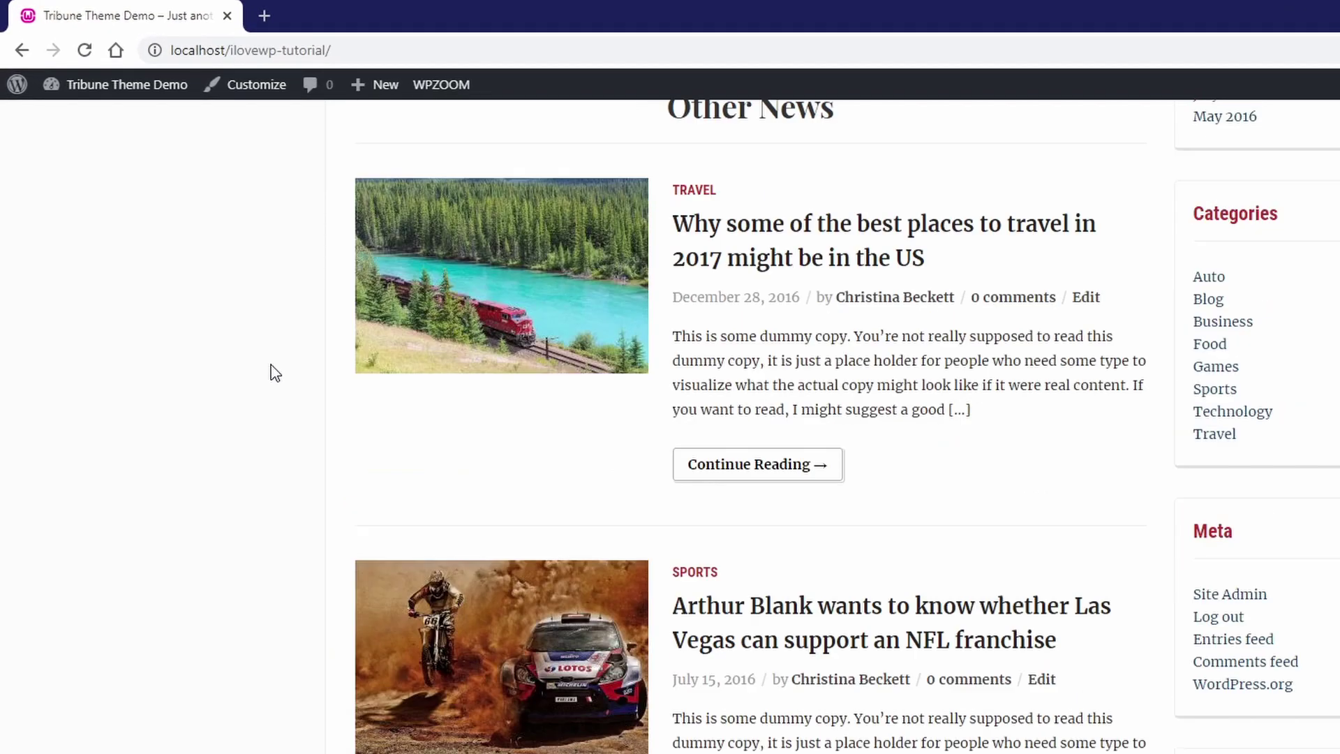
pyautogui.rightClick(478, 377)
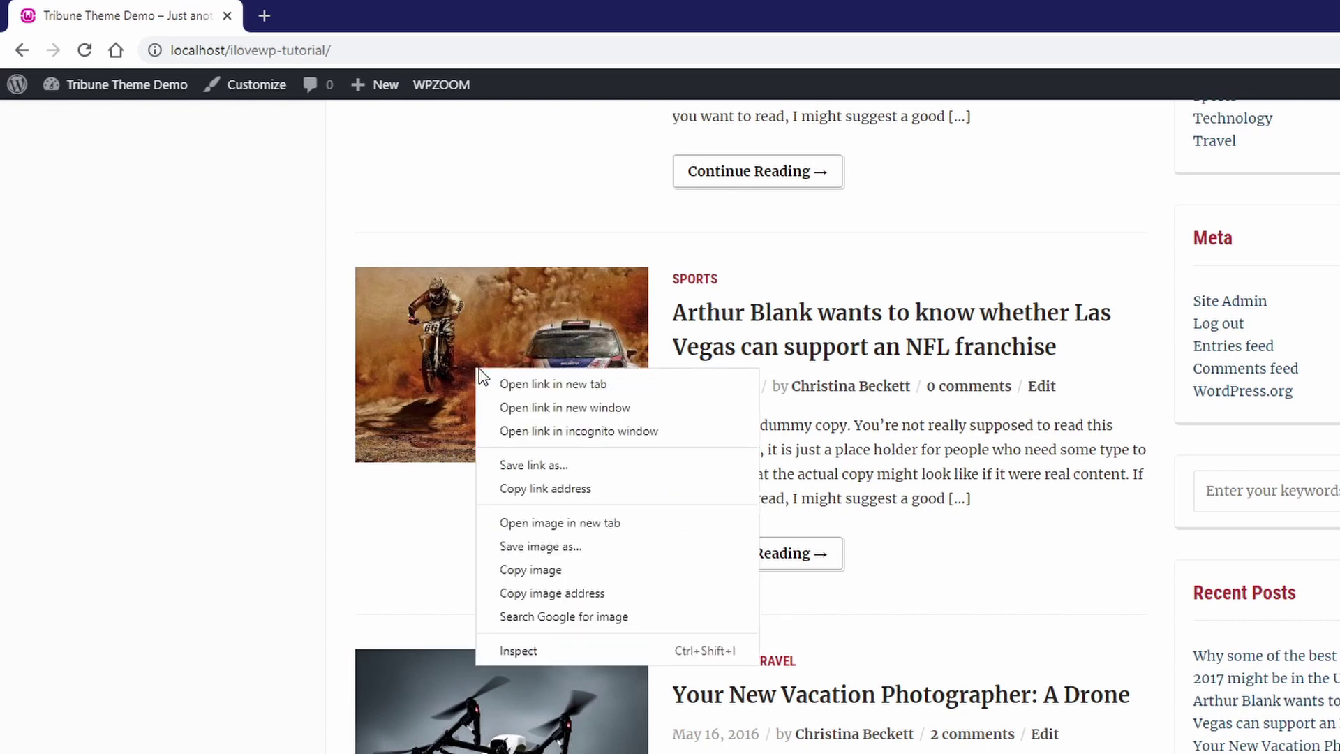
pyautogui.click(517, 383)
pyautogui.scroll(-4, 493, 391)
pyautogui.scroll(-4, 492, 393)
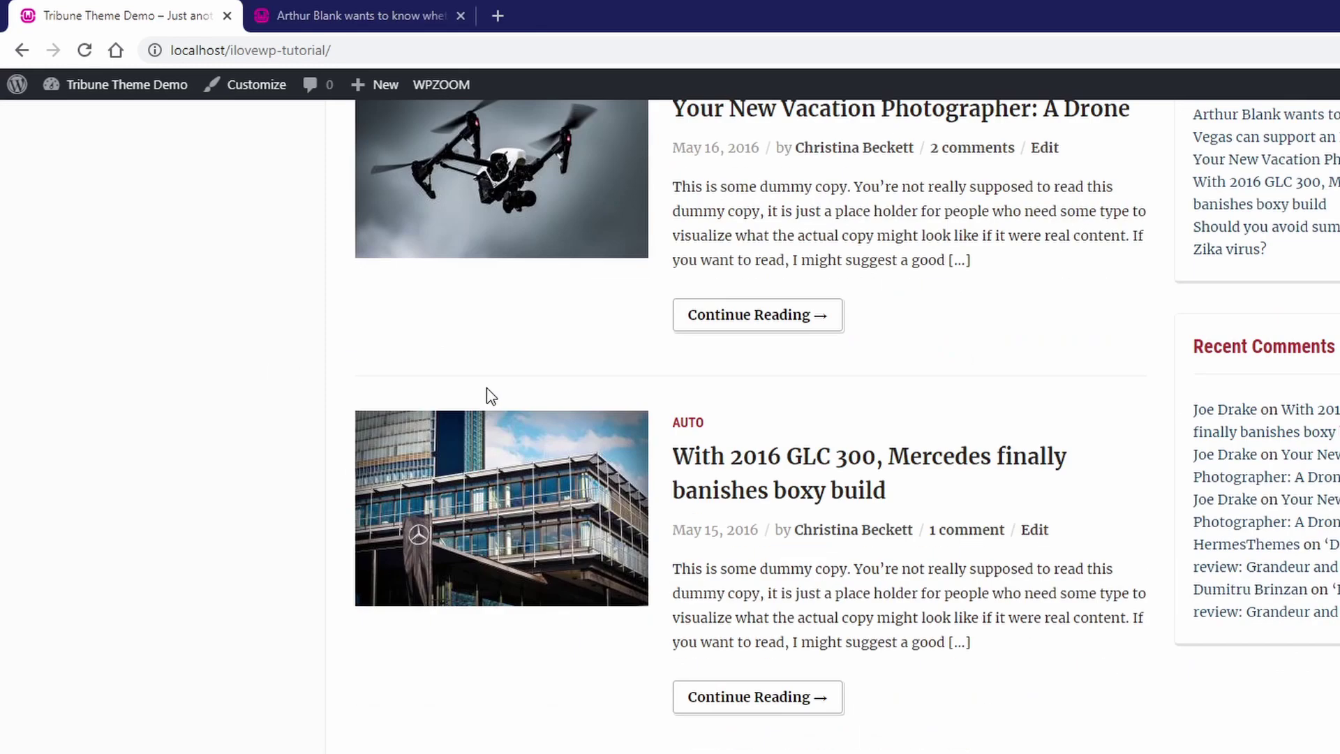
pyautogui.rightClick(455, 441)
pyautogui.click(465, 452)
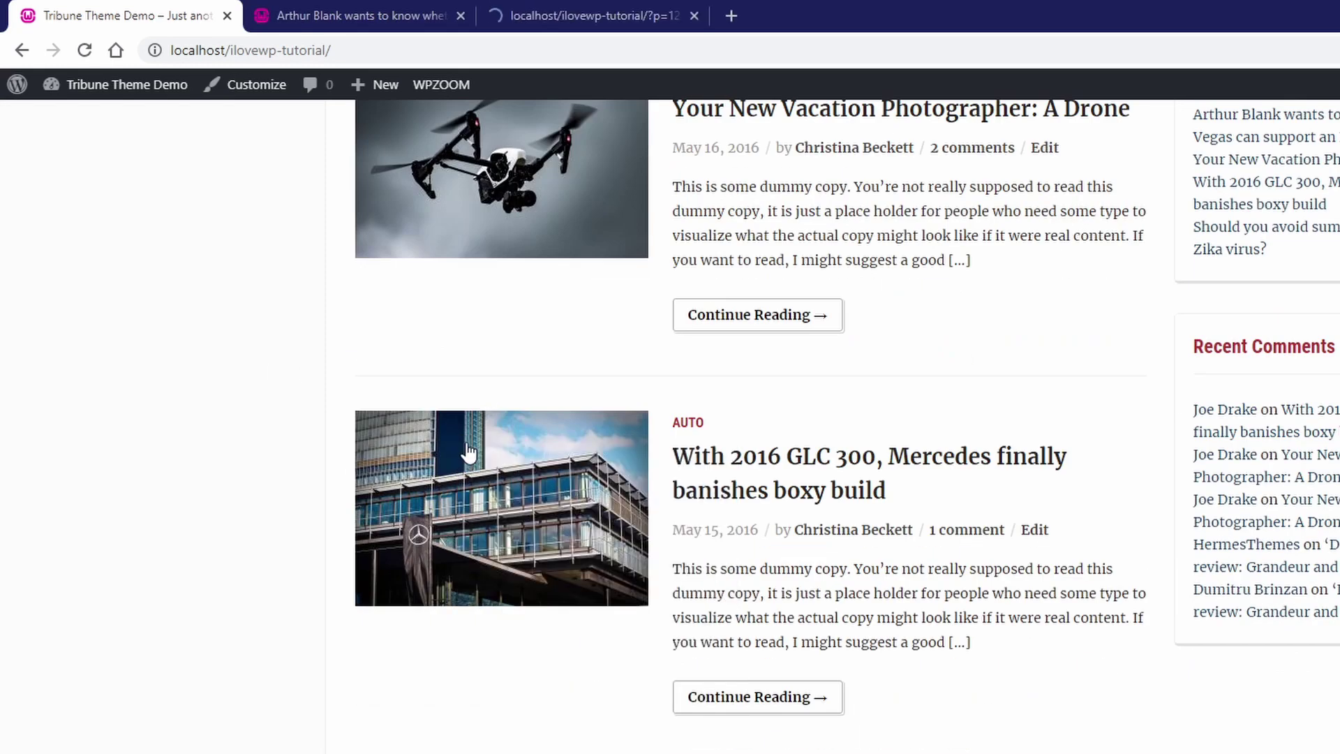
# Step: Open both the NFL franchise post and the Mercedes post for editing
pyautogui.click(335, 16)
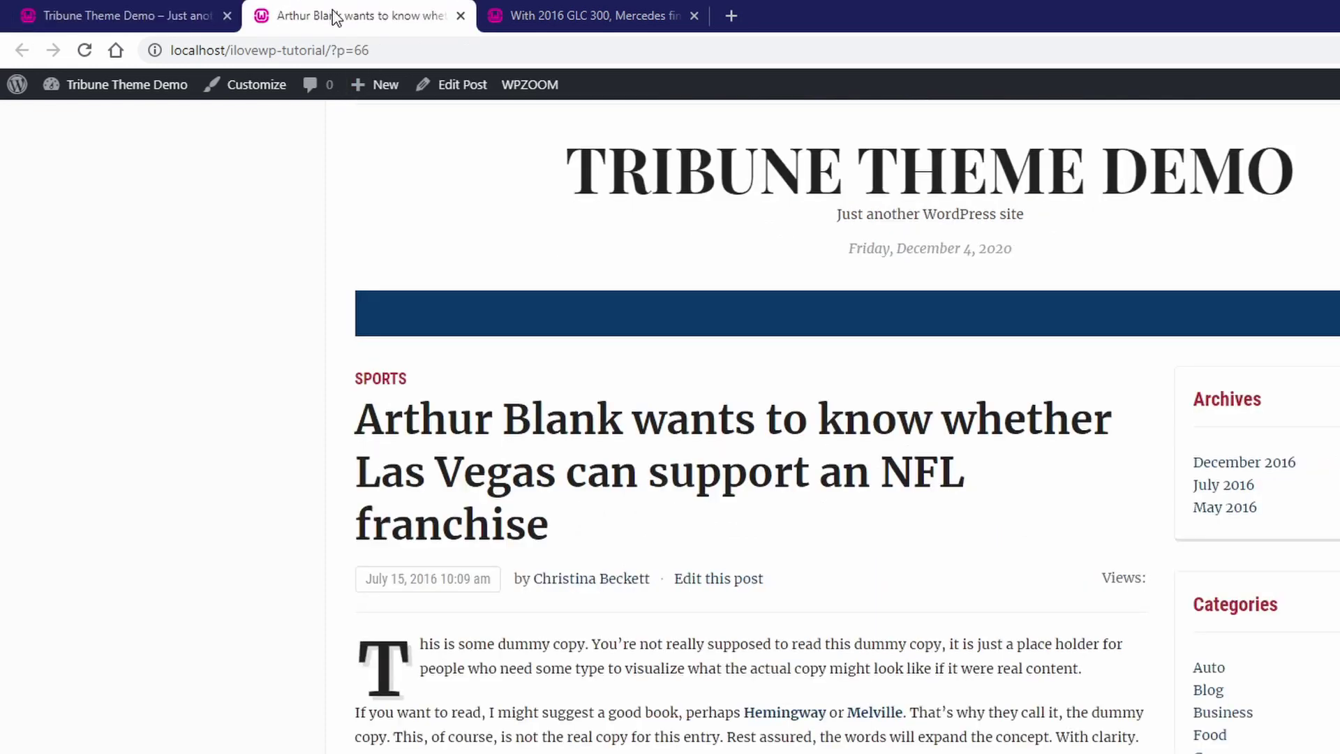
pyautogui.click(520, 16)
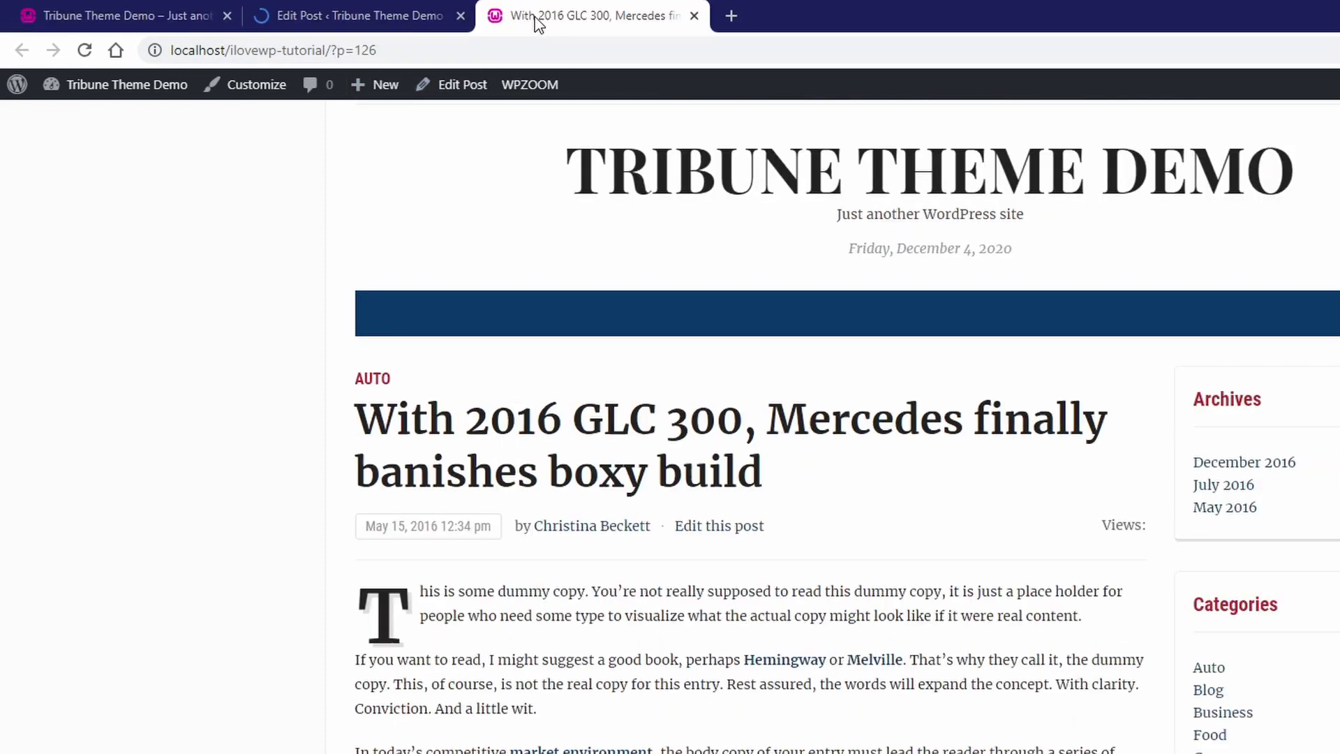
pyautogui.click(457, 85)
# Step: Set the NFL franchise post to feature on the homepage and in the breaking news bar, update it, and close its tab
pyautogui.click(412, 25)
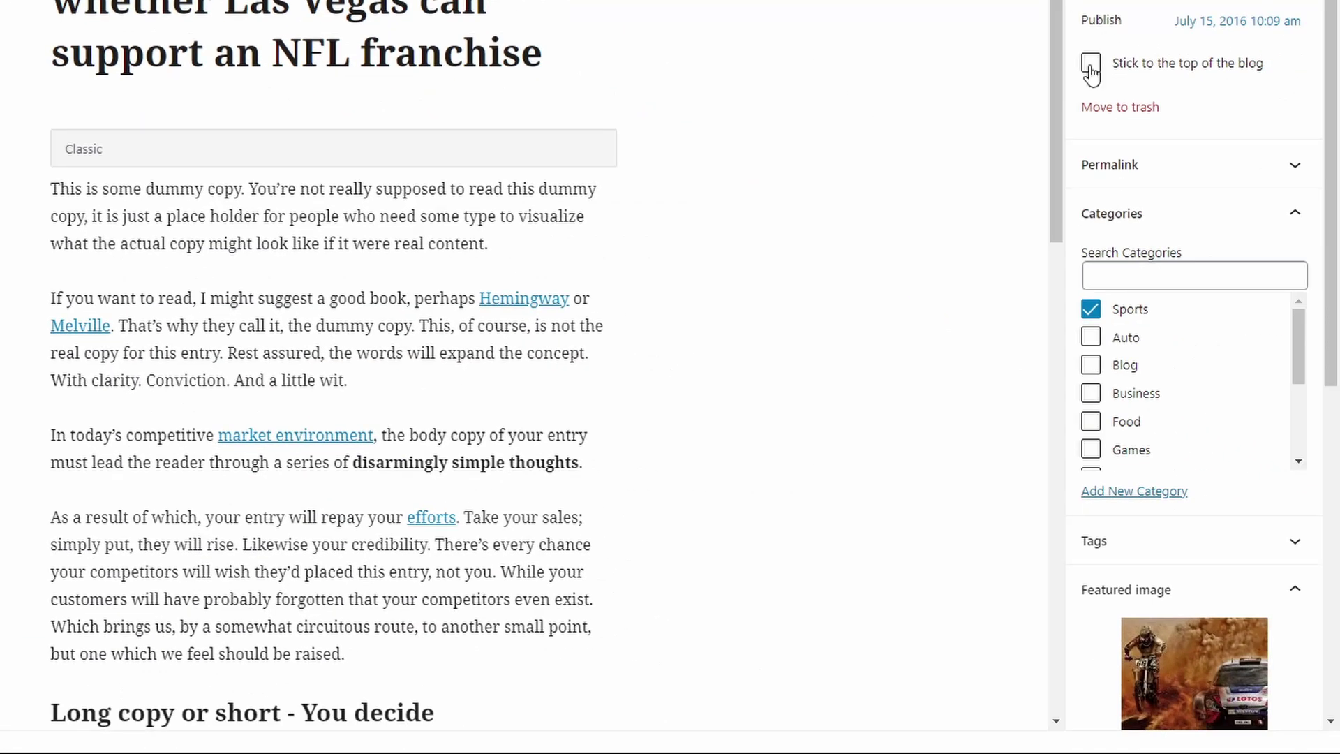
pyautogui.scroll(-10, 1145, 266)
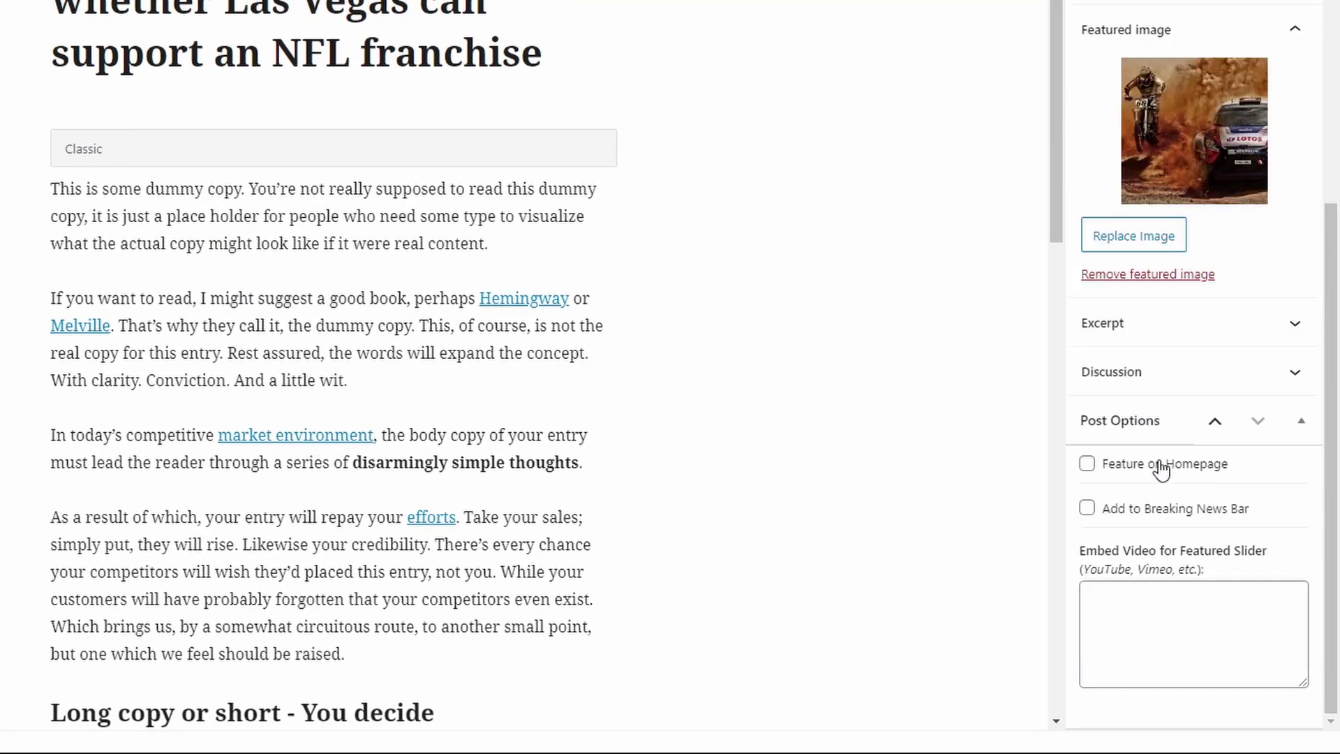
pyautogui.click(1135, 474)
pyautogui.click(1122, 509)
pyautogui.click(1249, 104)
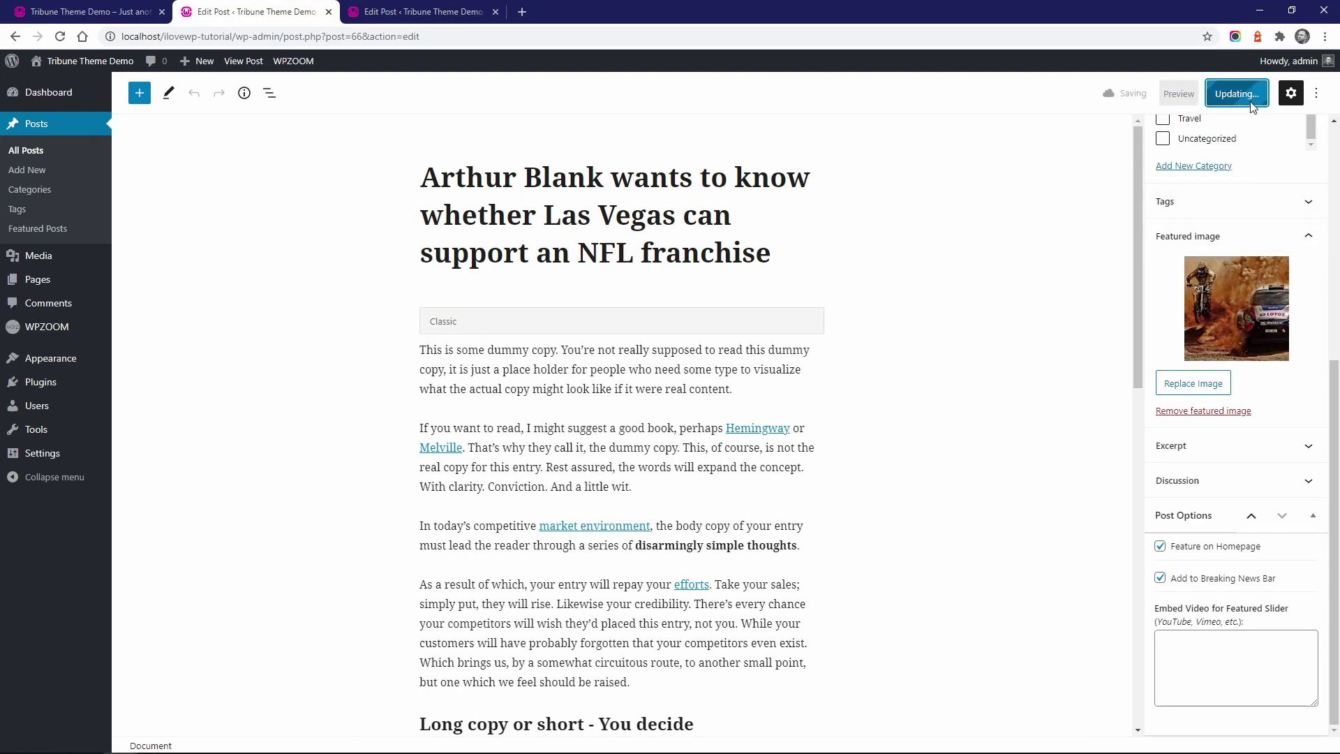
pyautogui.click(327, 12)
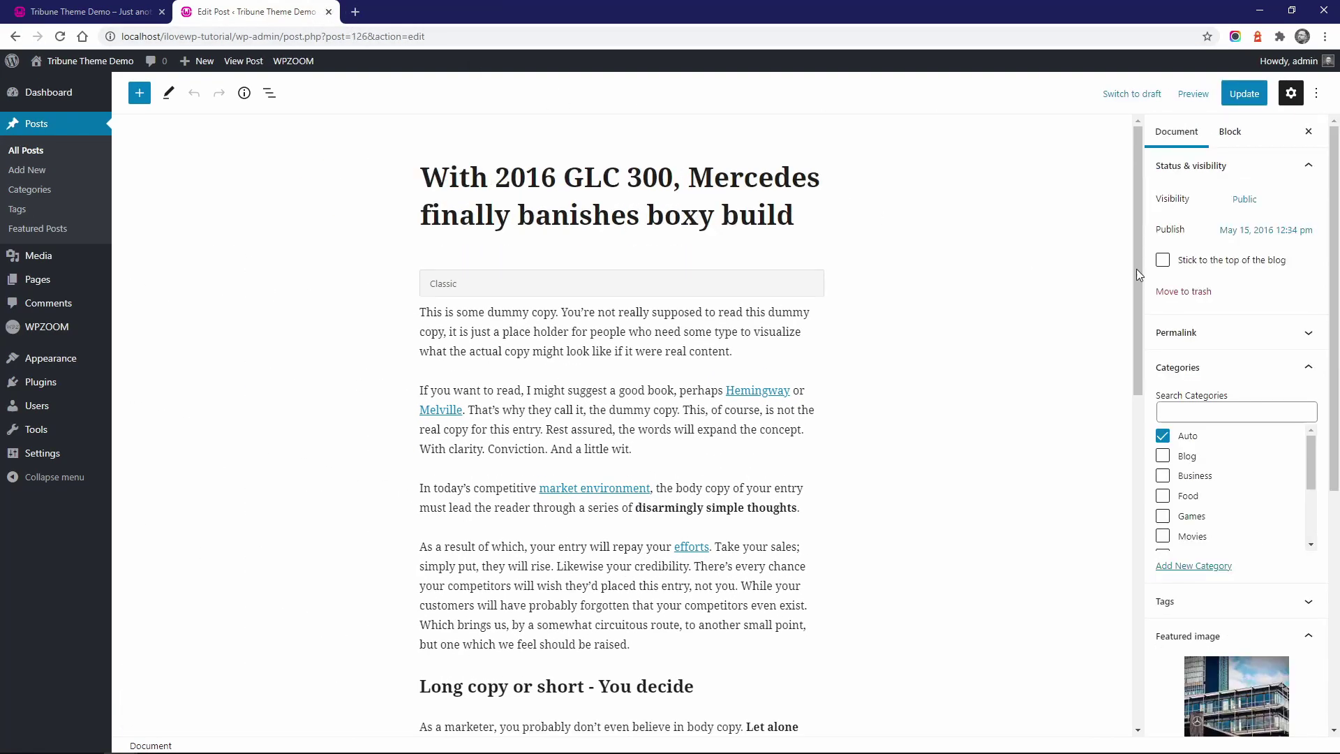
# Step: Enable Feature on Homepage and Add to Breaking News Bar for the Mercedes post, update it, and close its tab
pyautogui.scroll(-5, 1228, 419)
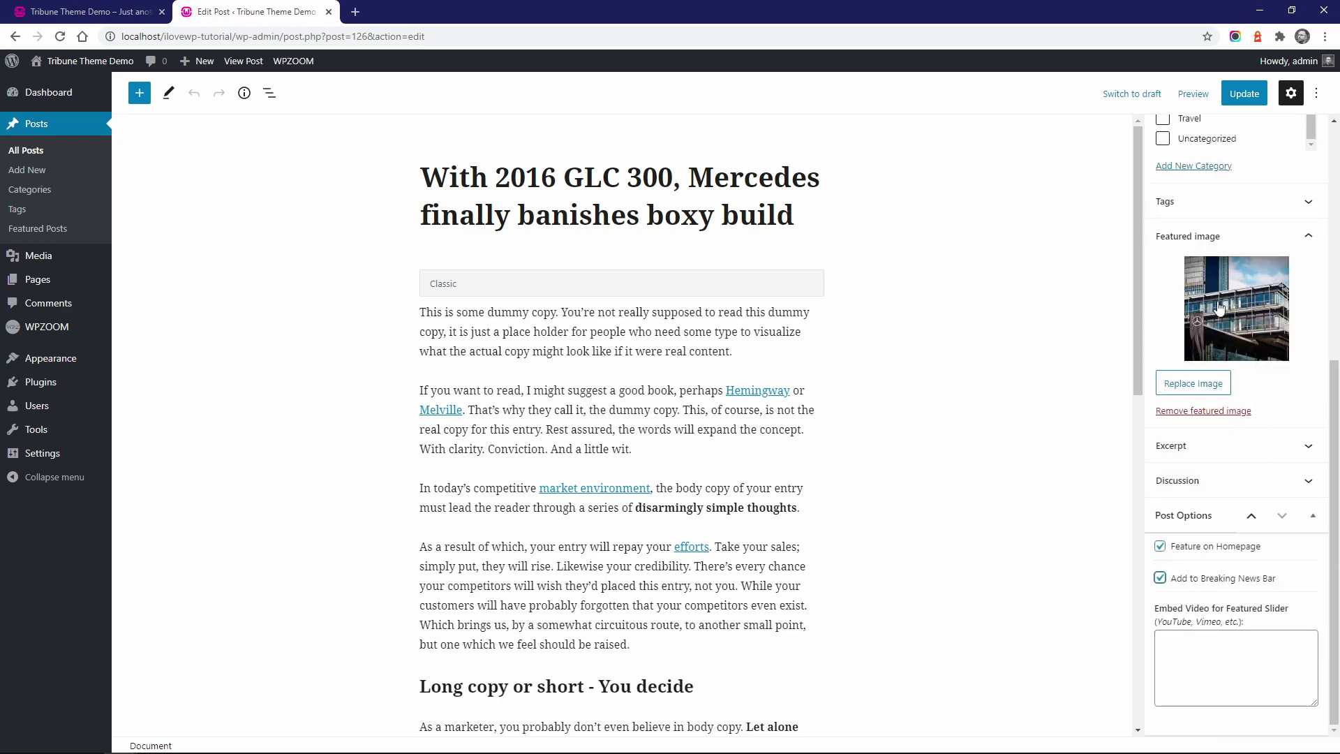
pyautogui.click(1244, 93)
pyautogui.click(328, 12)
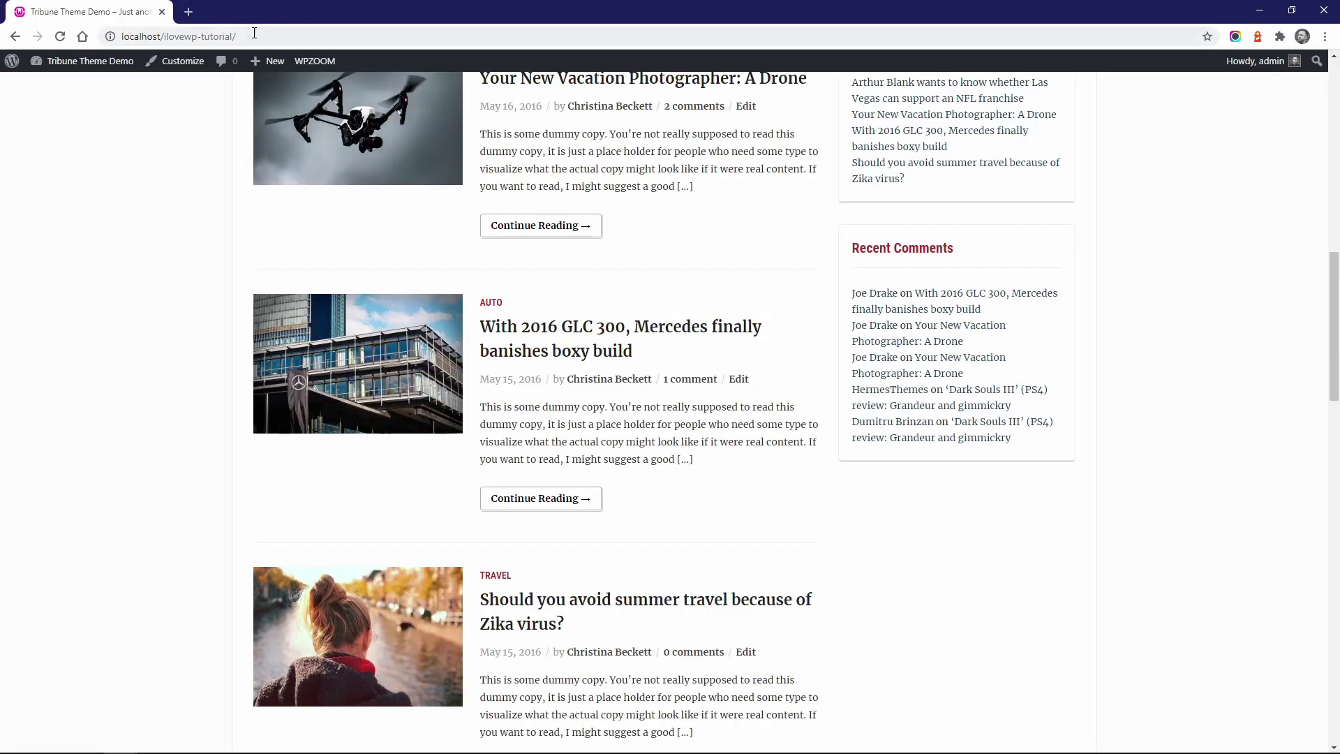
# Step: Reload the front page and check the breaking news bar and the featured post slider
pyautogui.press('F5')
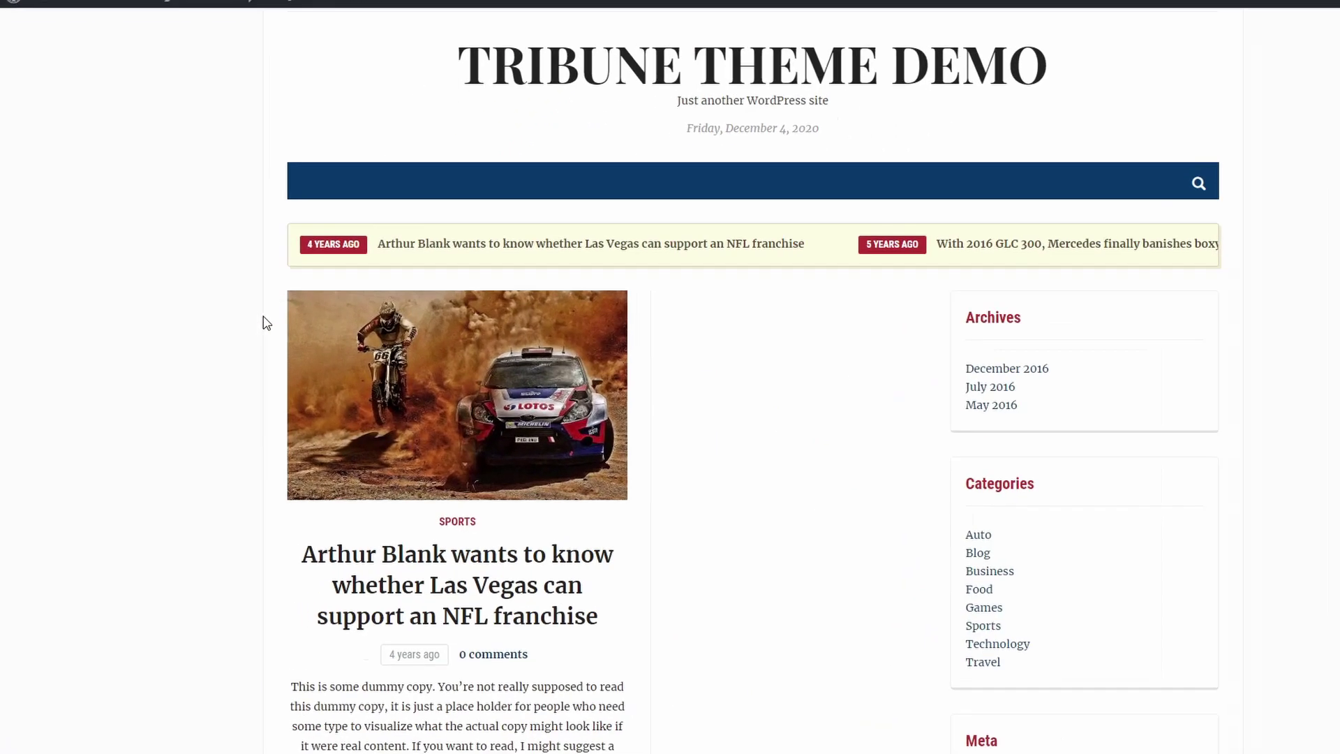
pyautogui.scroll(-3, 263, 322)
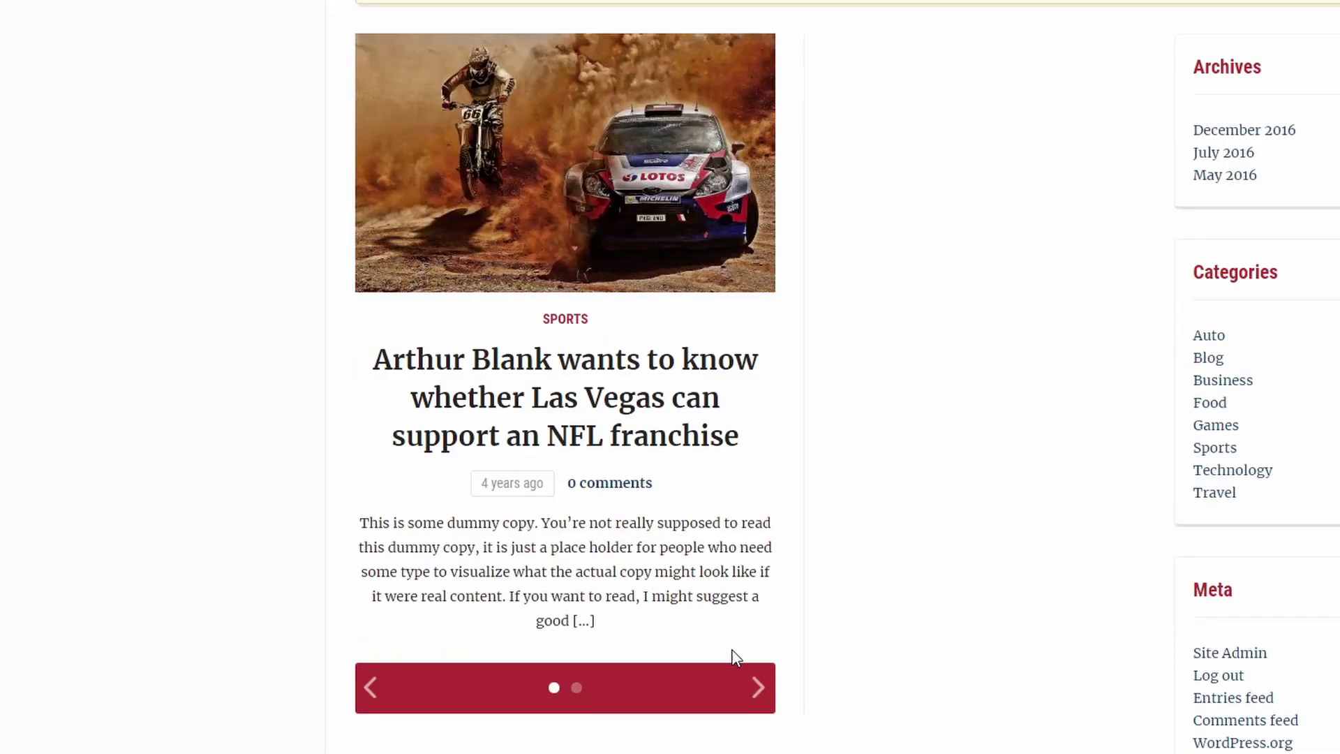
pyautogui.click(759, 691)
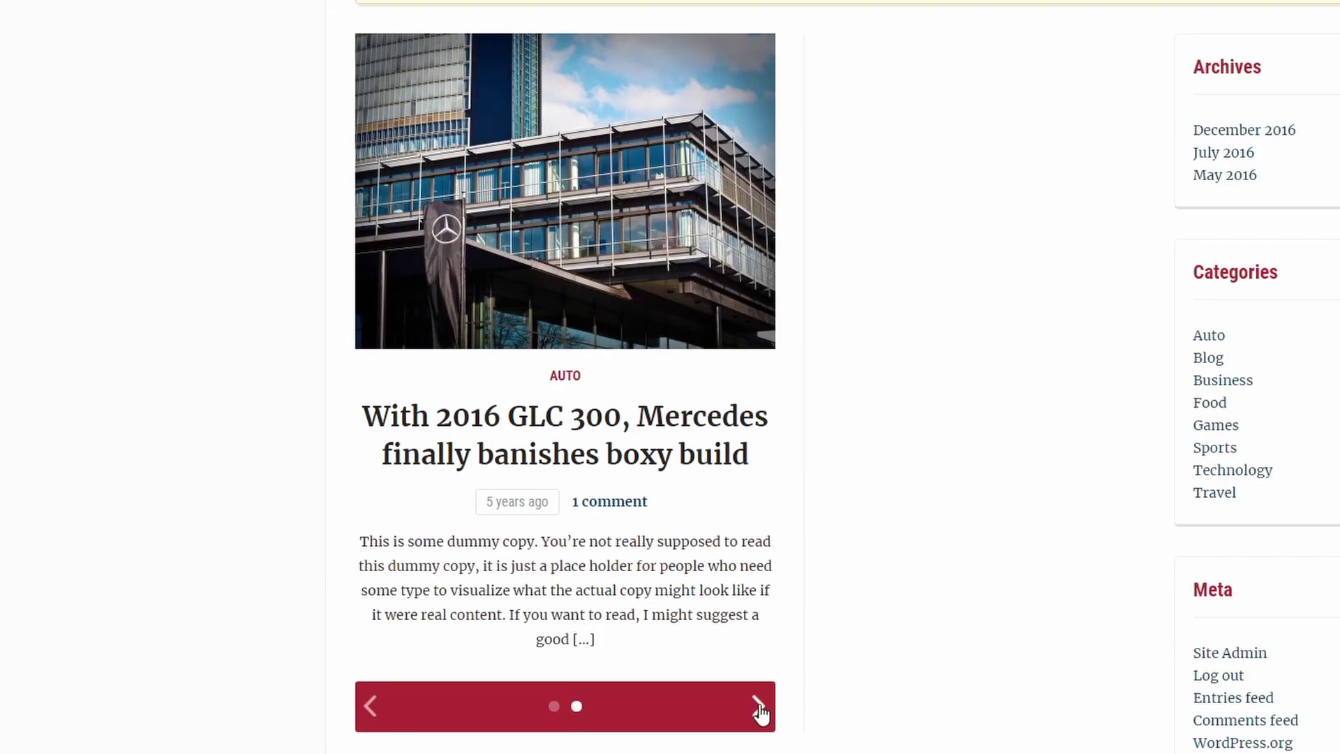
pyautogui.click(760, 698)
pyautogui.scroll(5, 754, 598)
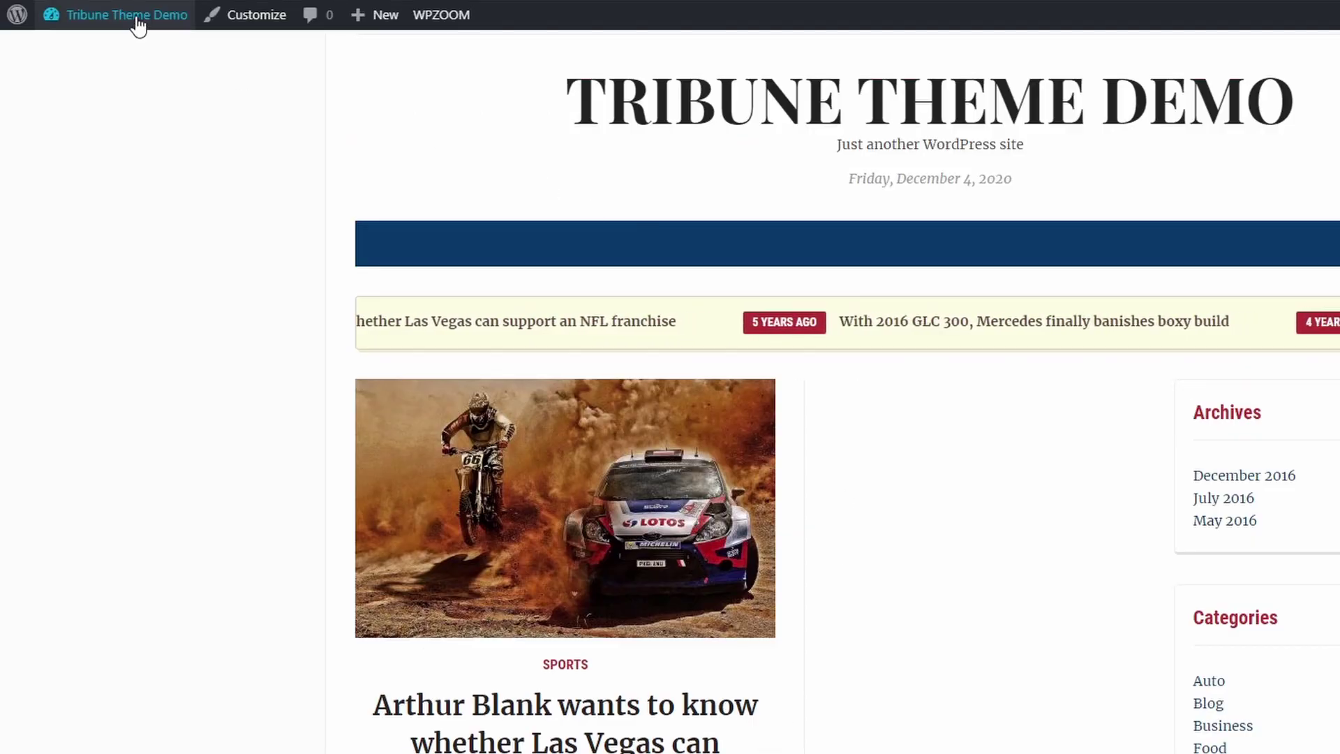
# Step: Open the site's widget management page and expand the Featured Area and Homepage widget areas
pyautogui.moveTo(134, 19)
pyautogui.click(68, 101)
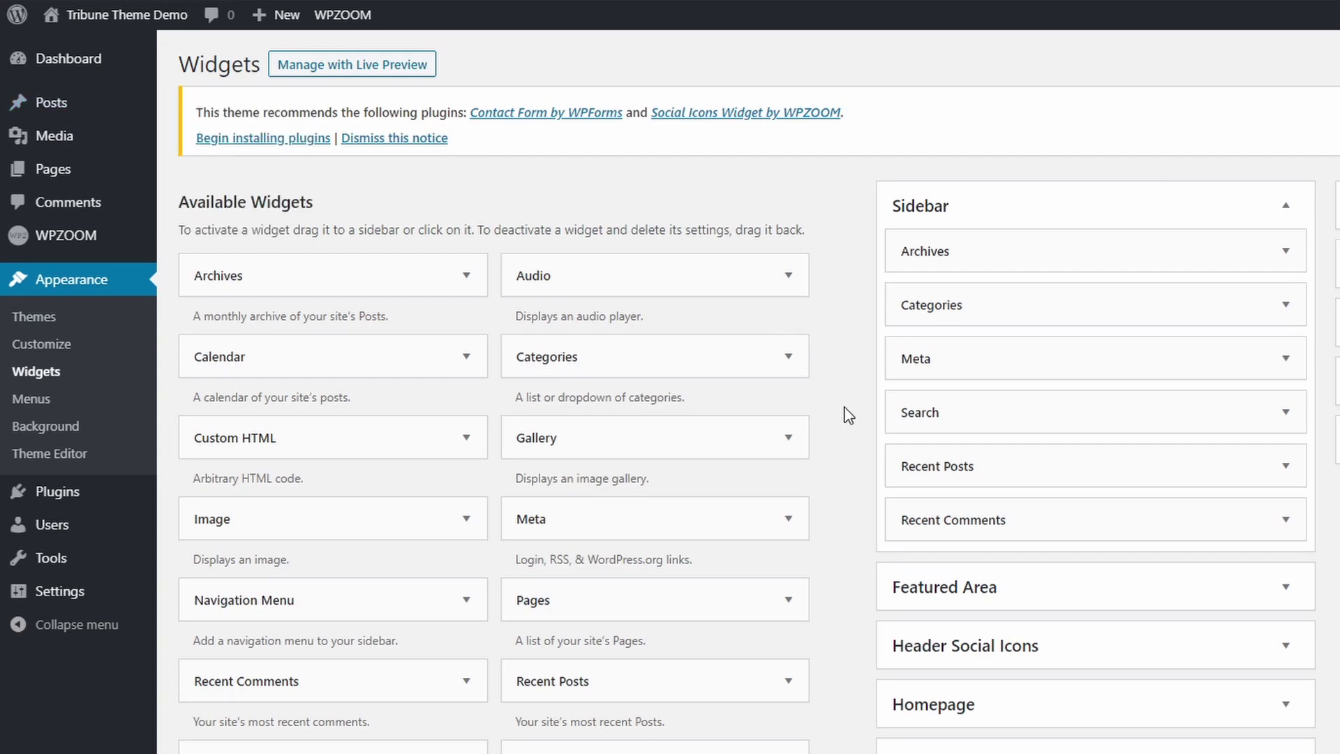
pyautogui.scroll(-4, 849, 415)
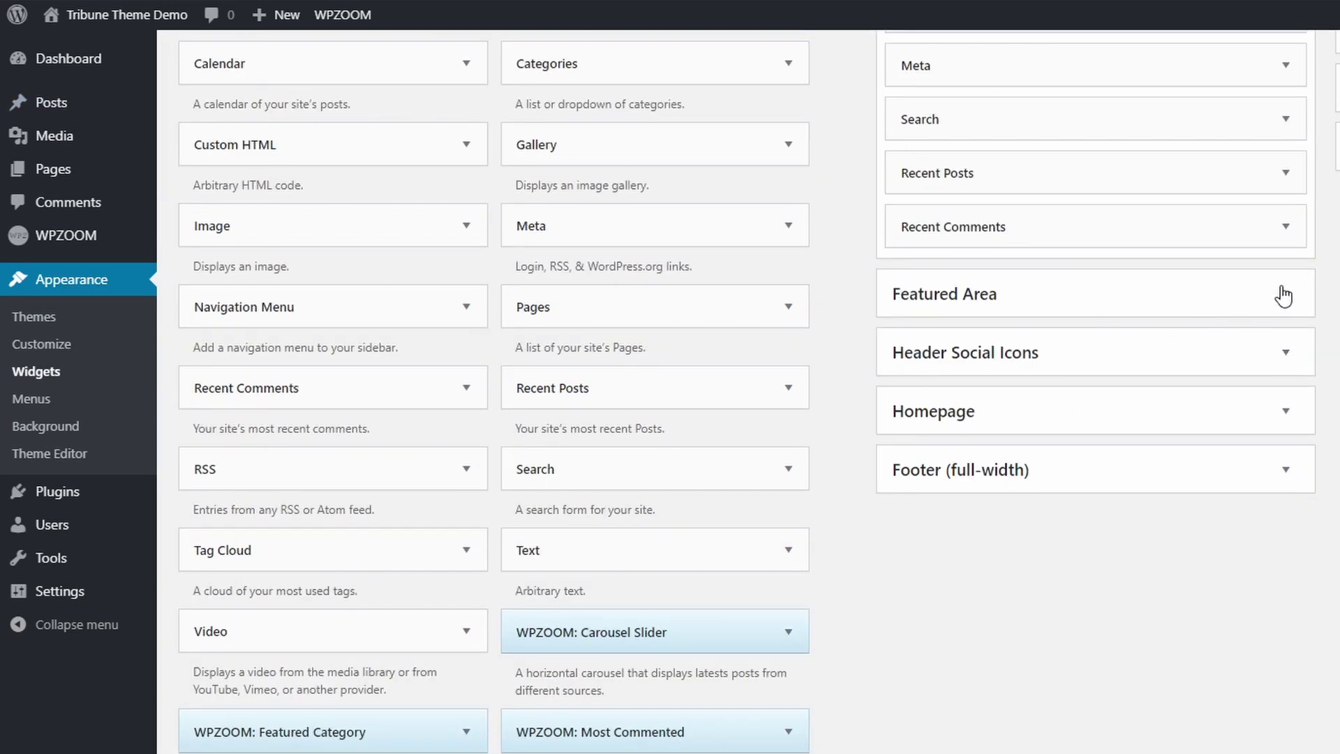
pyautogui.click(1283, 294)
pyautogui.click(1293, 494)
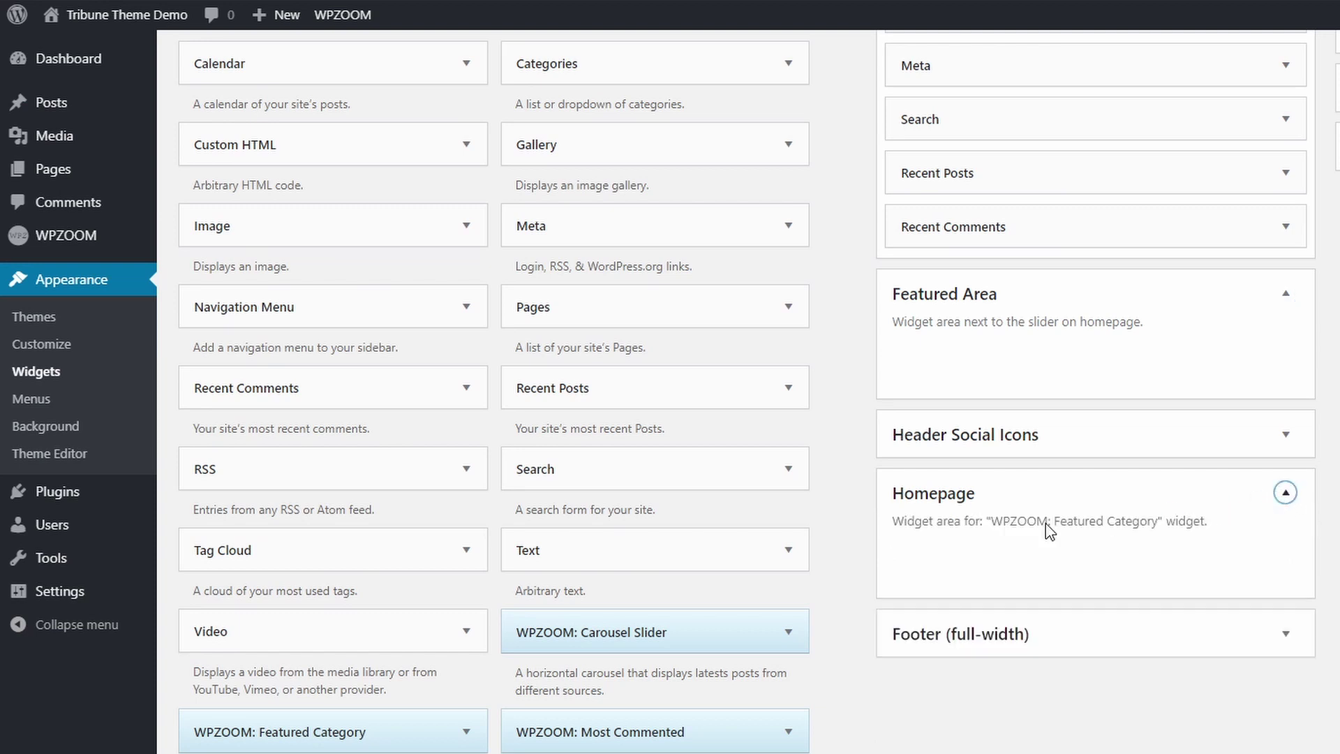
# Step: Add the WPZOOM: Recent Posts widget to the Featured Area with its default settings and view the front page
pyautogui.scroll(-3, 760, 576)
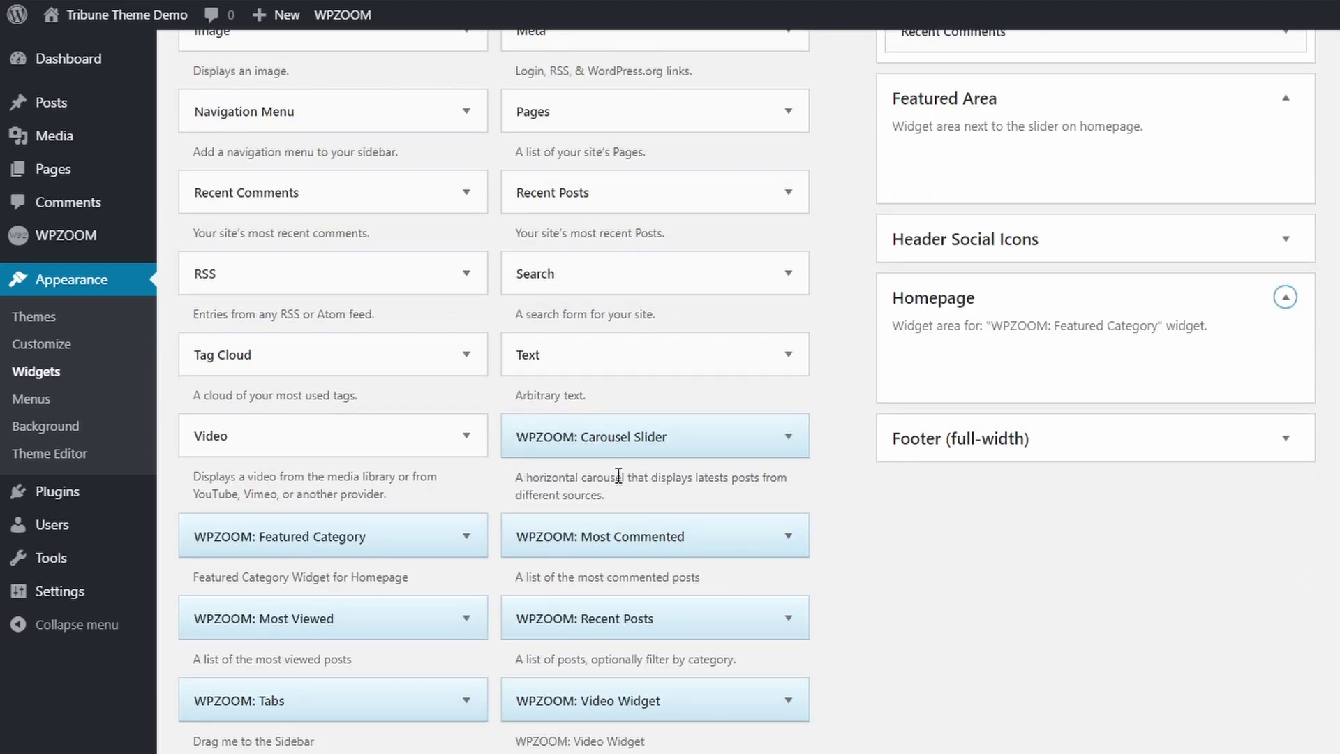
pyautogui.scroll(2, 618, 476)
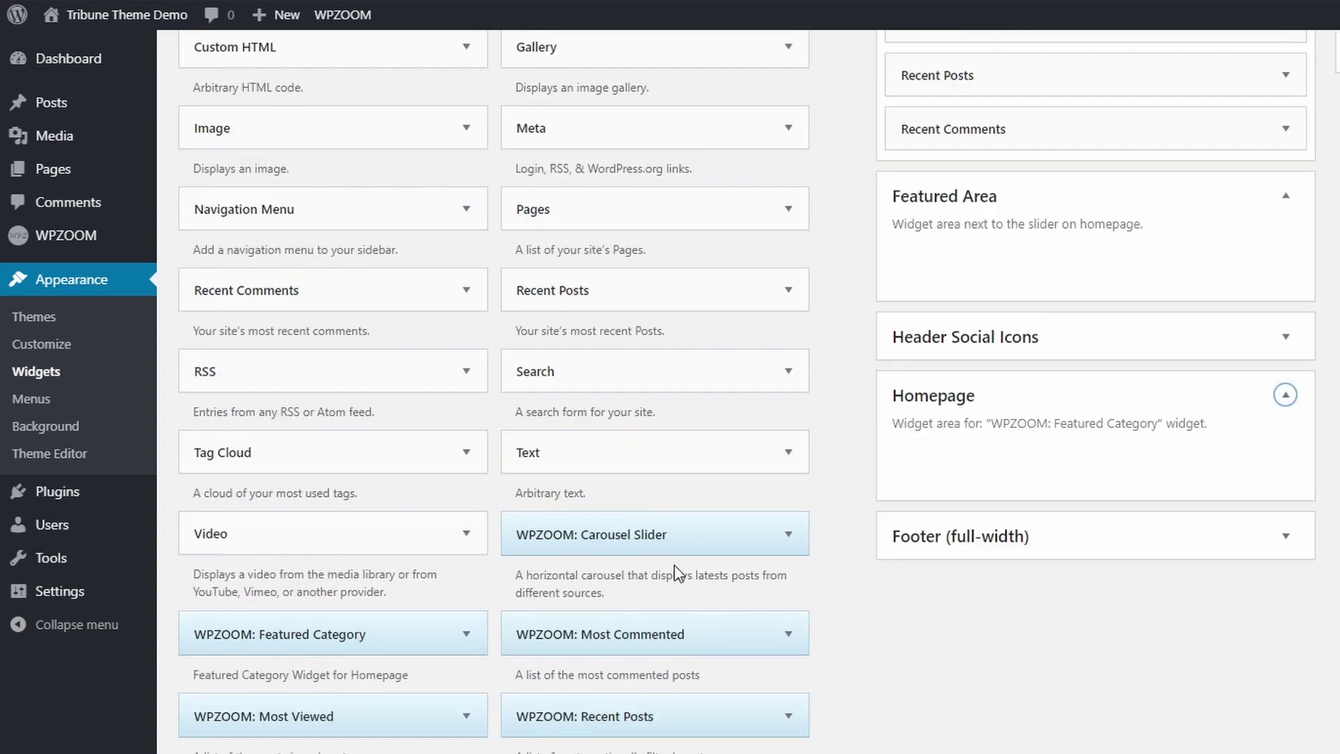
pyautogui.moveTo(627, 725); pyautogui.dragTo(989, 257)
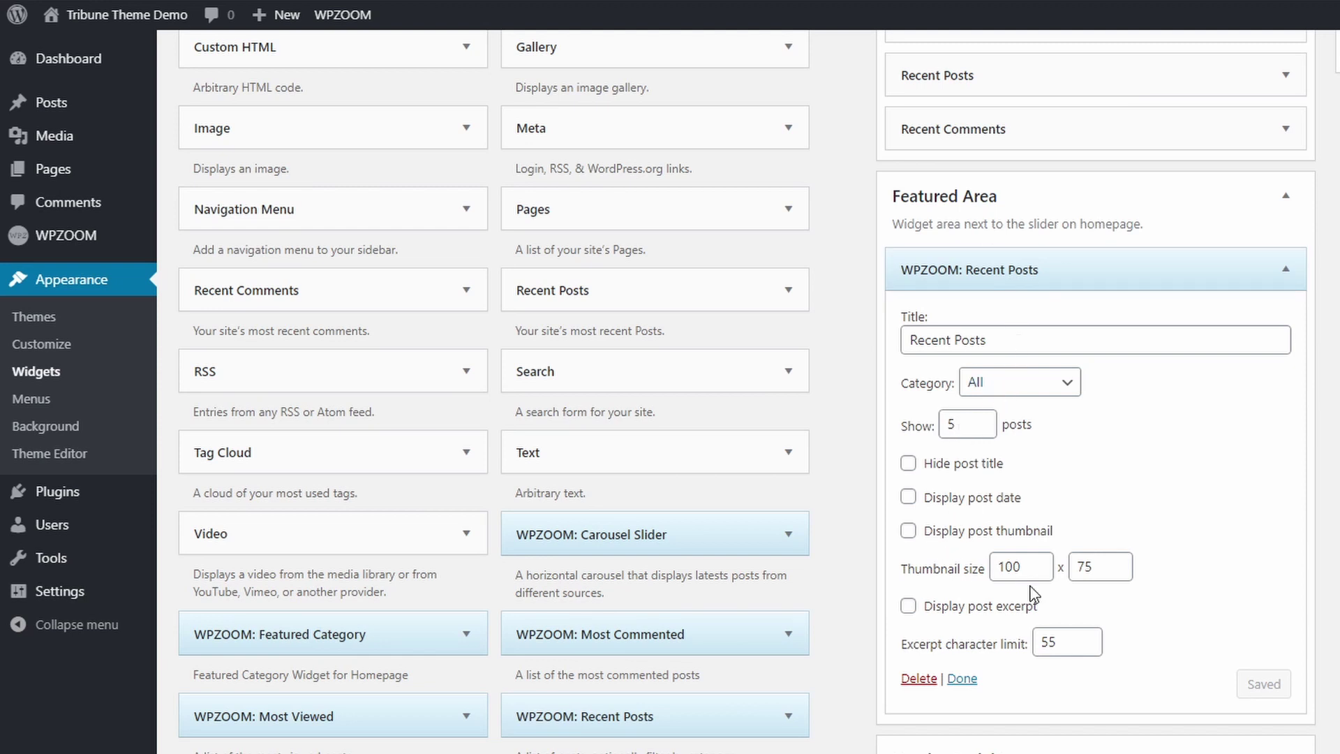
pyautogui.click(962, 678)
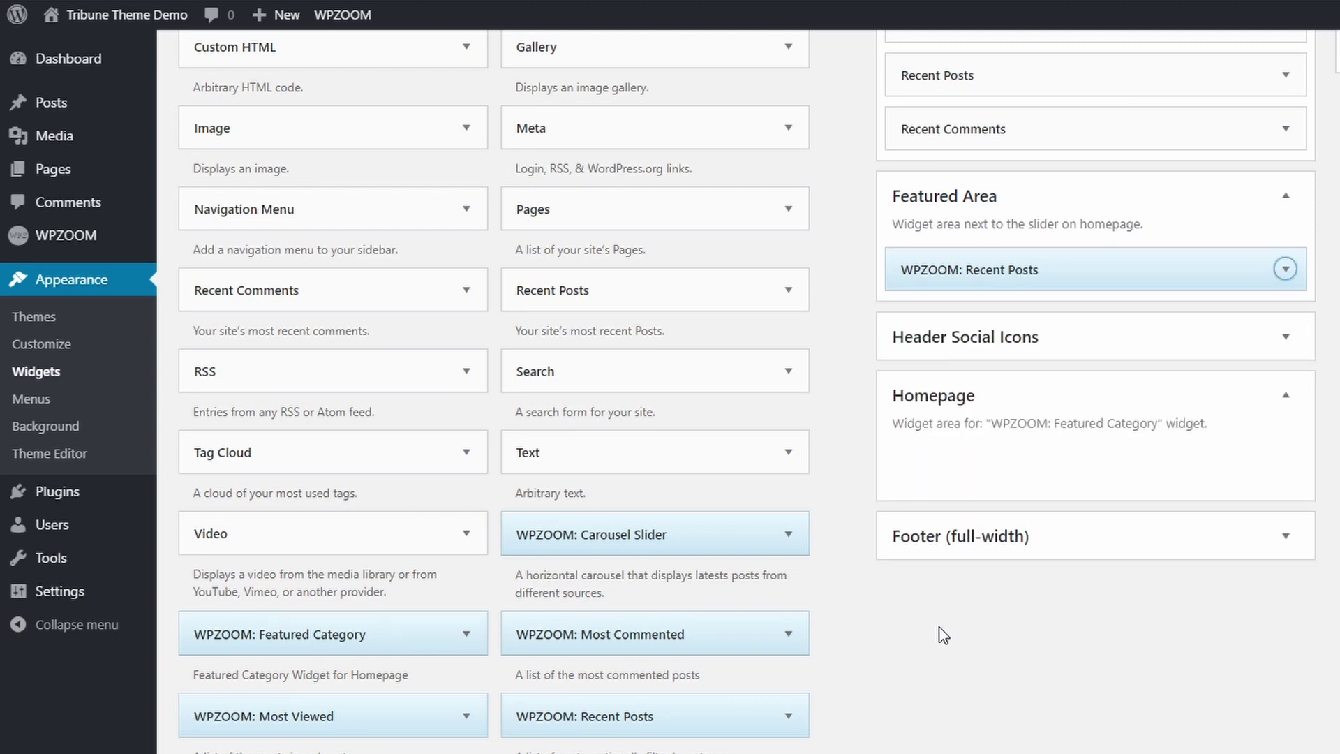
pyautogui.click(125, 14)
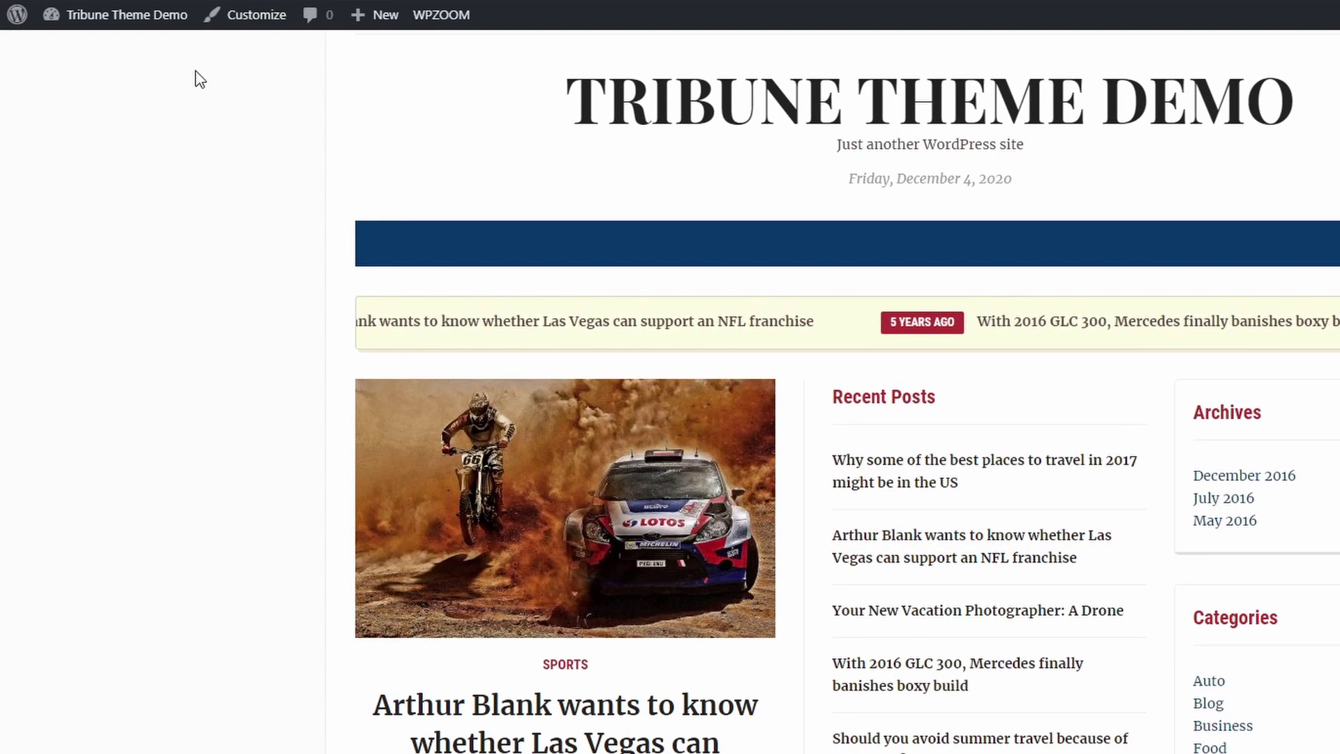
# Step: Return to widget management and add a WPZOOM: Featured Category widget to the Homepage area
pyautogui.moveTo(128, 21)
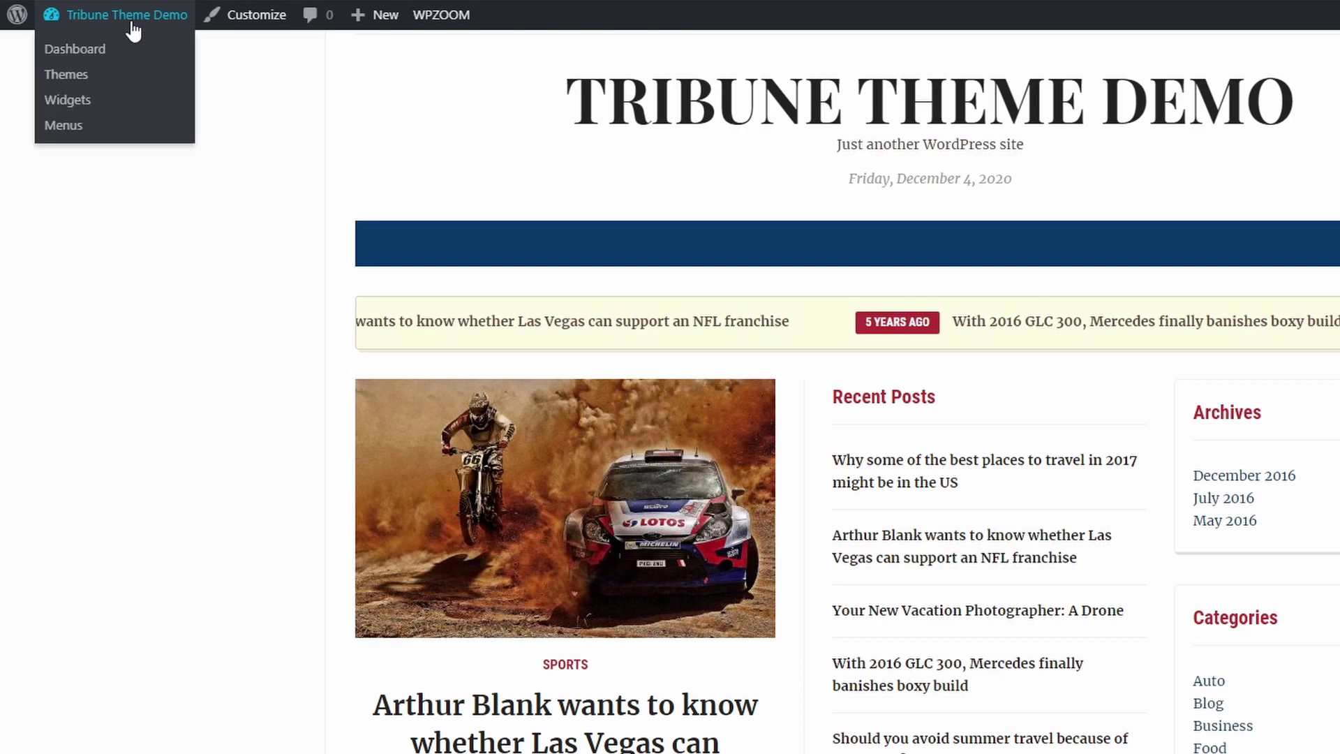
pyautogui.click(88, 106)
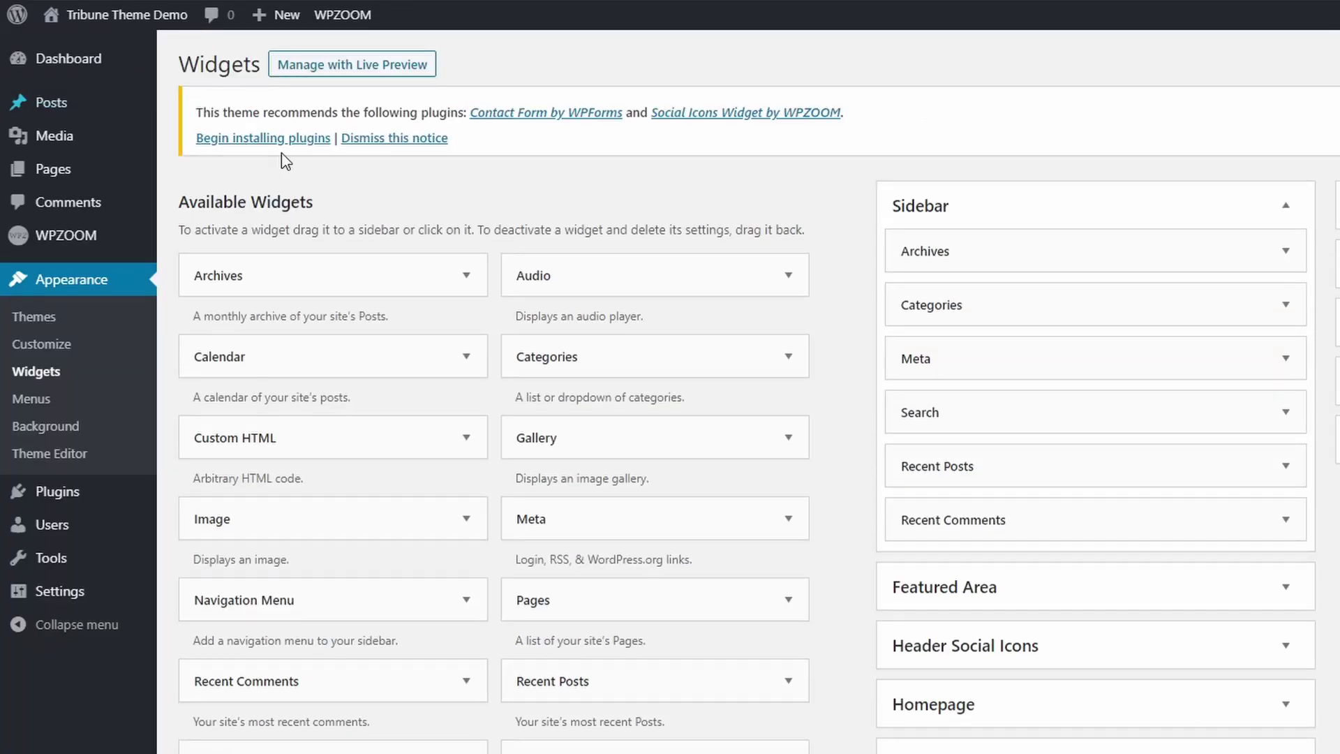
pyautogui.click(952, 709)
pyautogui.scroll(-5, 936, 691)
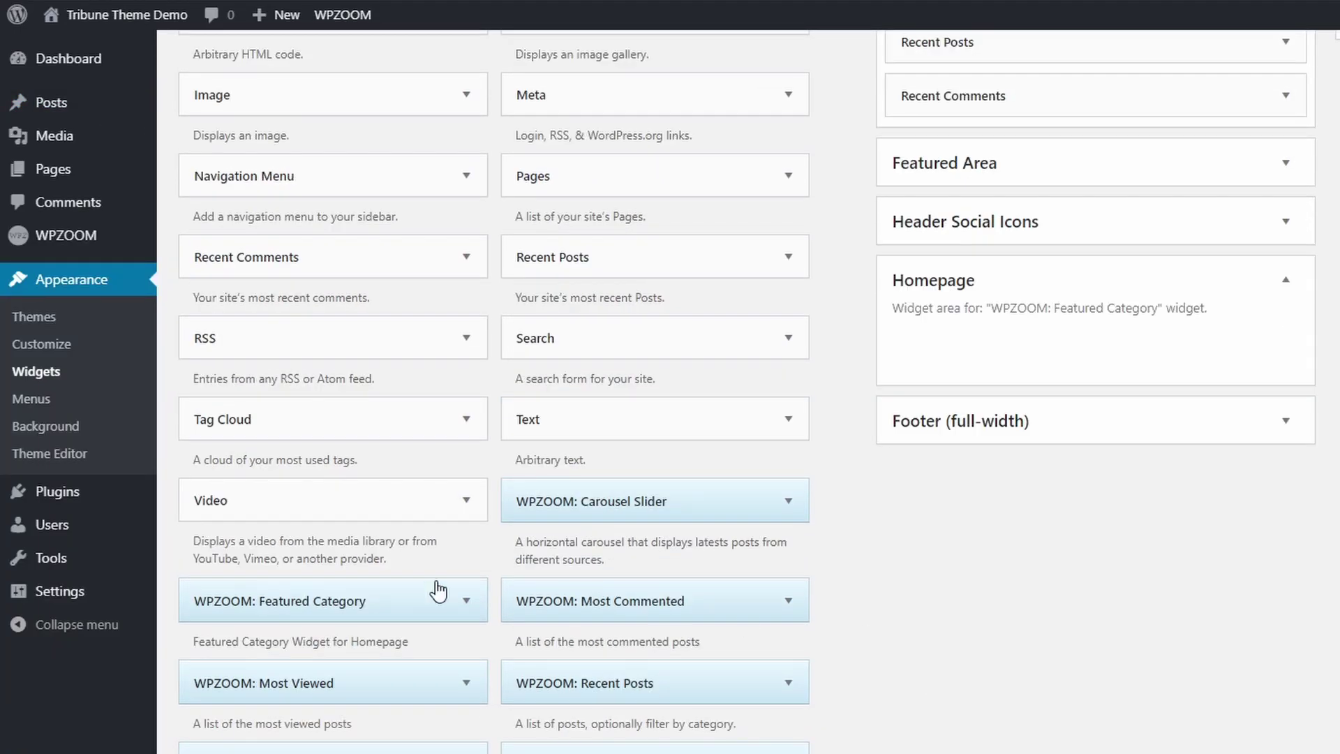
pyautogui.moveTo(282, 607); pyautogui.dragTo(985, 419)
pyautogui.scroll(-2, 1013, 257)
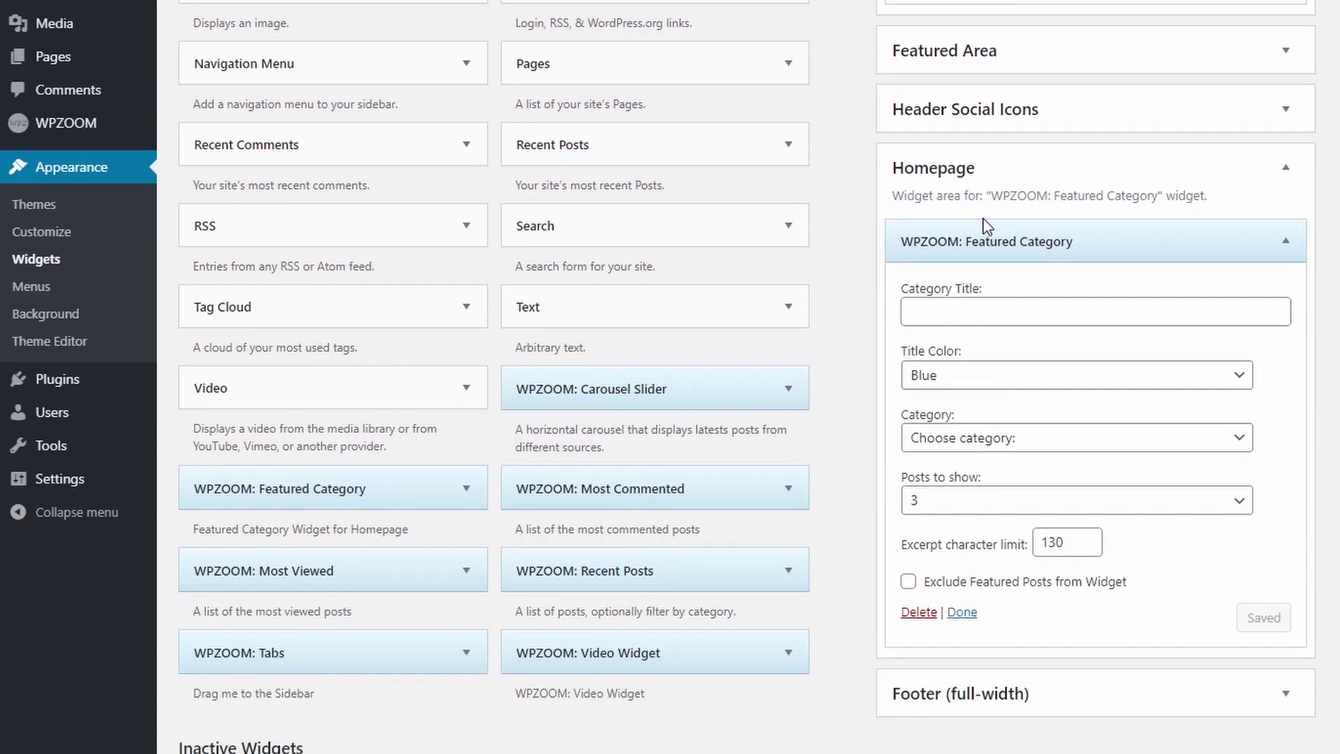
# Step: Set the Featured Category widget to the Business category with the title Business News, save it, and collapse it
pyautogui.click(989, 267)
pyautogui.click(977, 389)
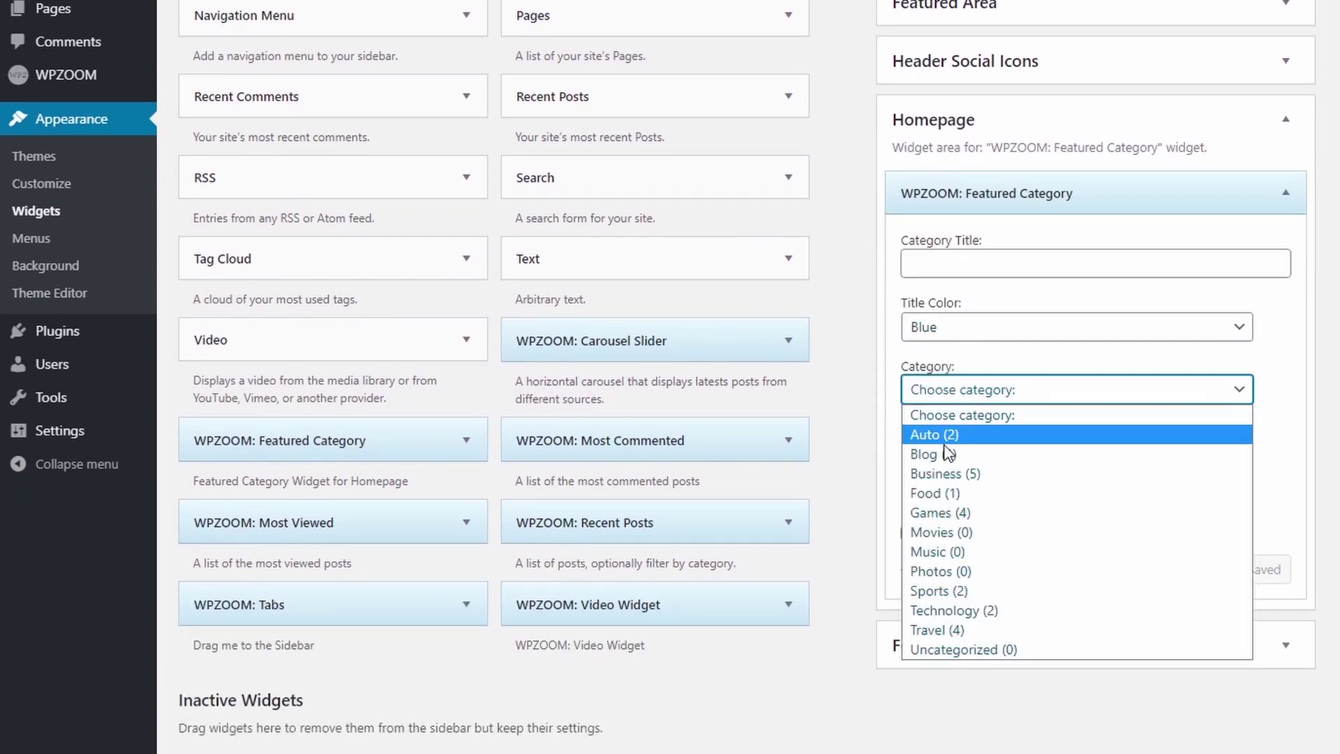
pyautogui.click(977, 472)
pyautogui.click(946, 262)
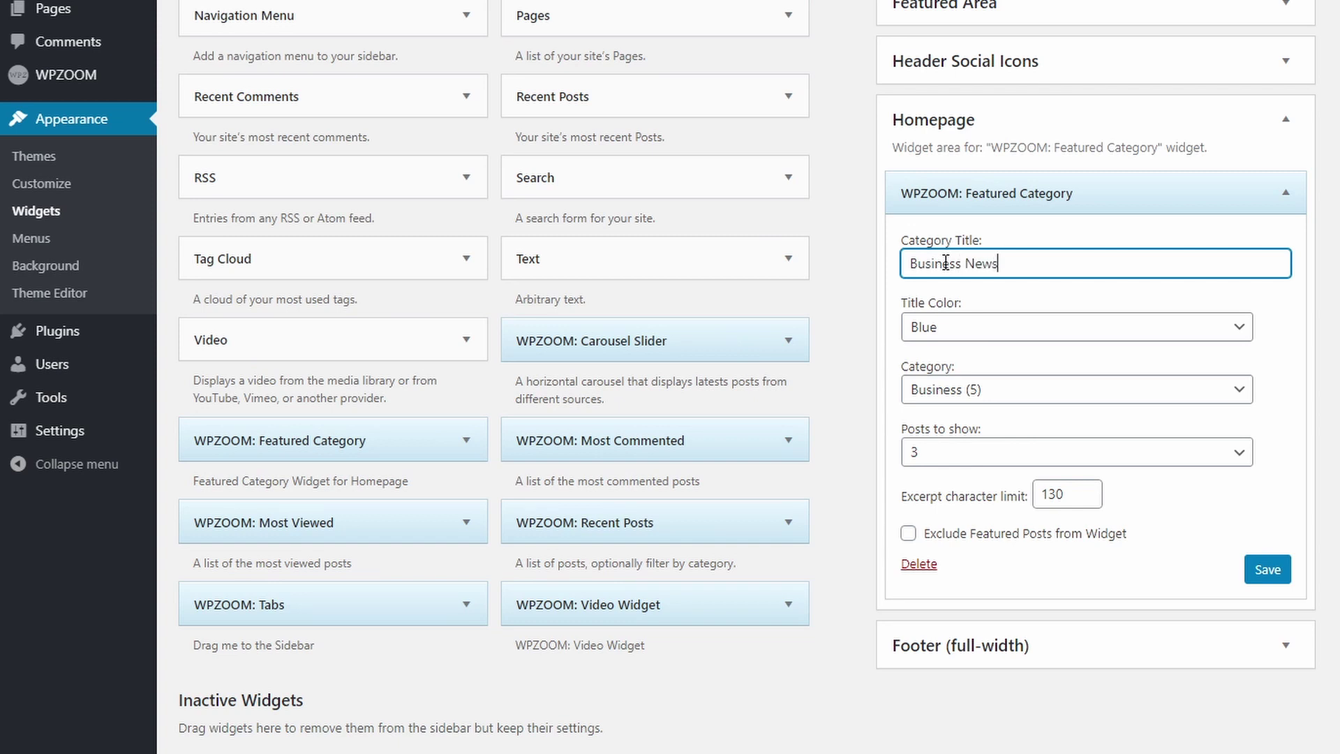
pyautogui.click(1268, 569)
pyautogui.click(1286, 193)
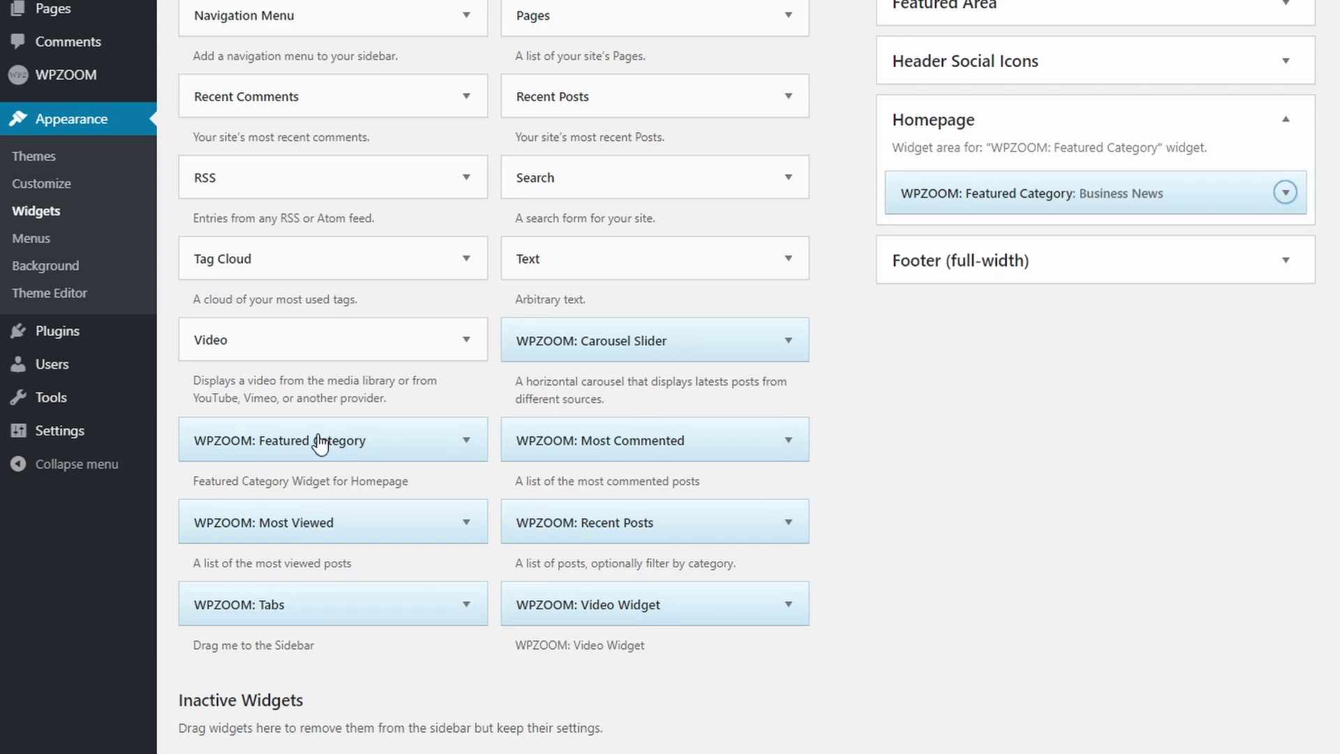
# Step: Add a second Featured Category widget to the Homepage area for Travel, titled Travel Highlights with a Green title color, and save it
pyautogui.moveTo(317, 438); pyautogui.dragTo(1078, 202)
pyautogui.click(956, 447)
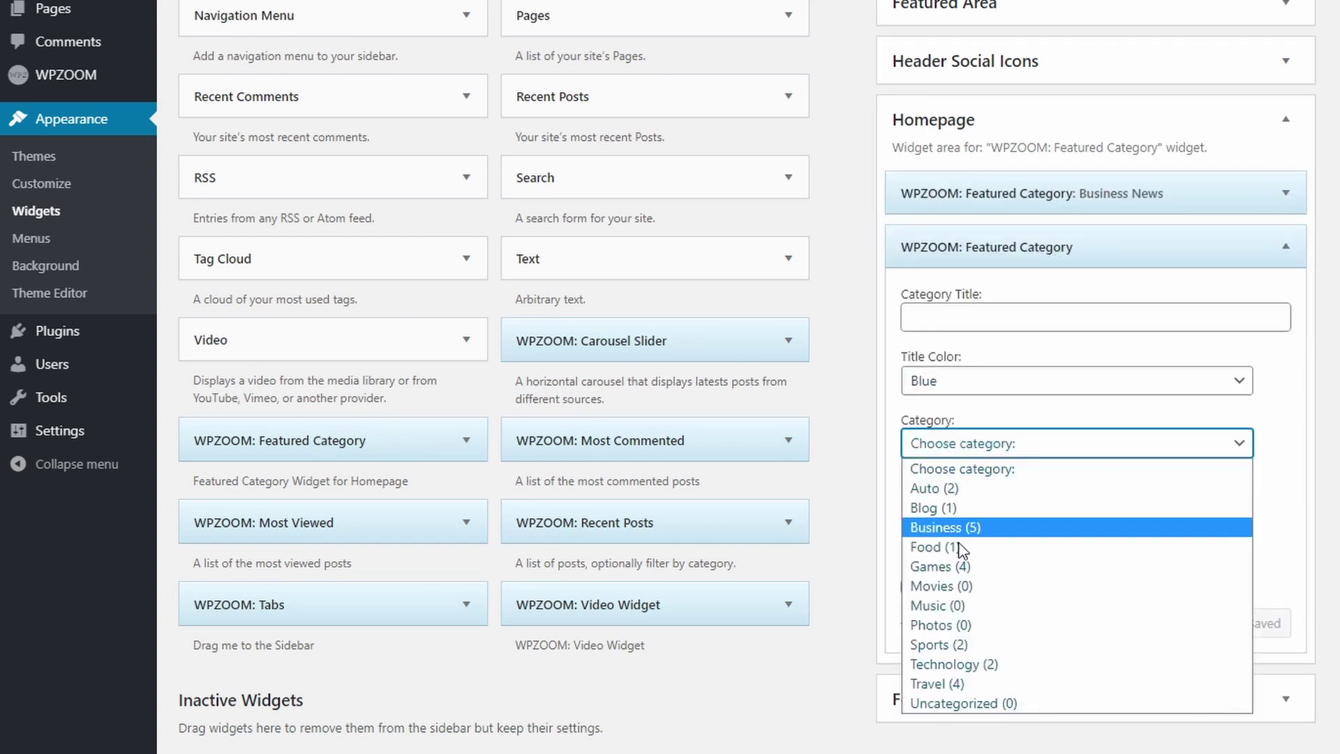
pyautogui.click(977, 681)
pyautogui.click(977, 318)
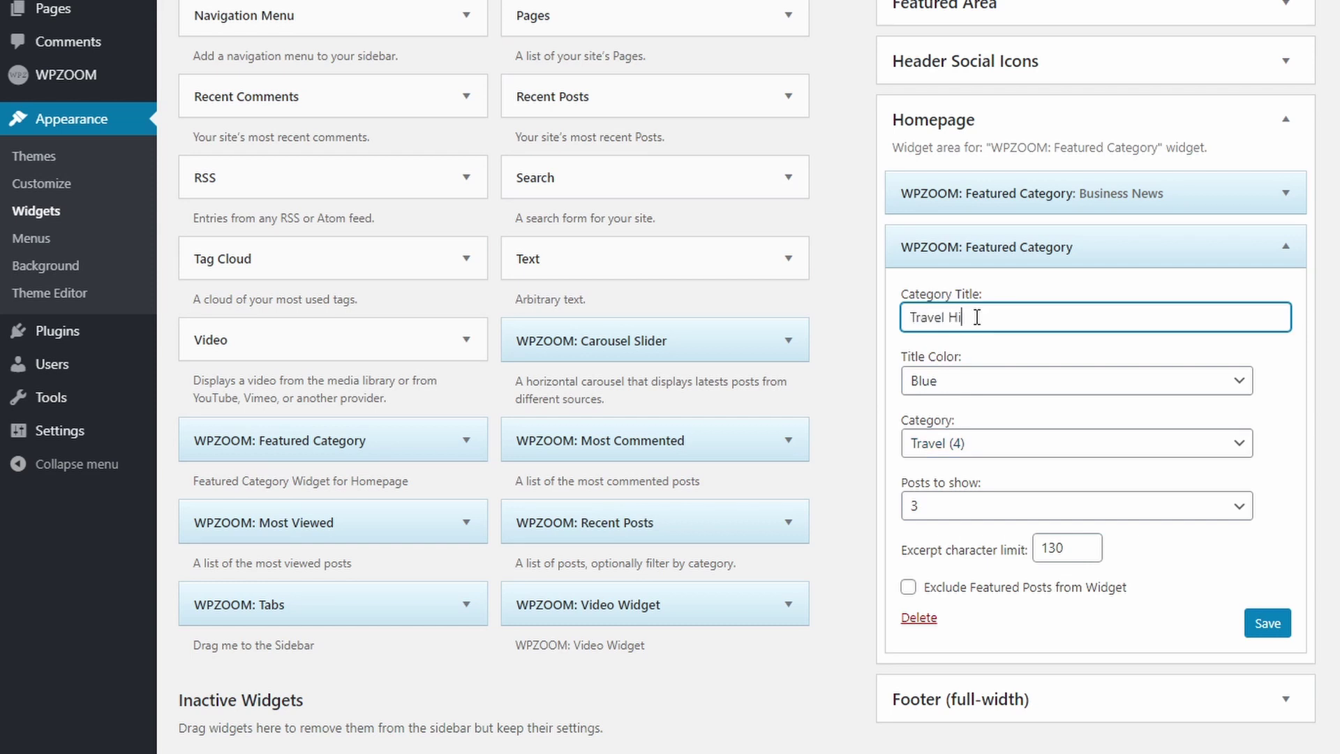
pyautogui.click(980, 380)
pyautogui.click(967, 446)
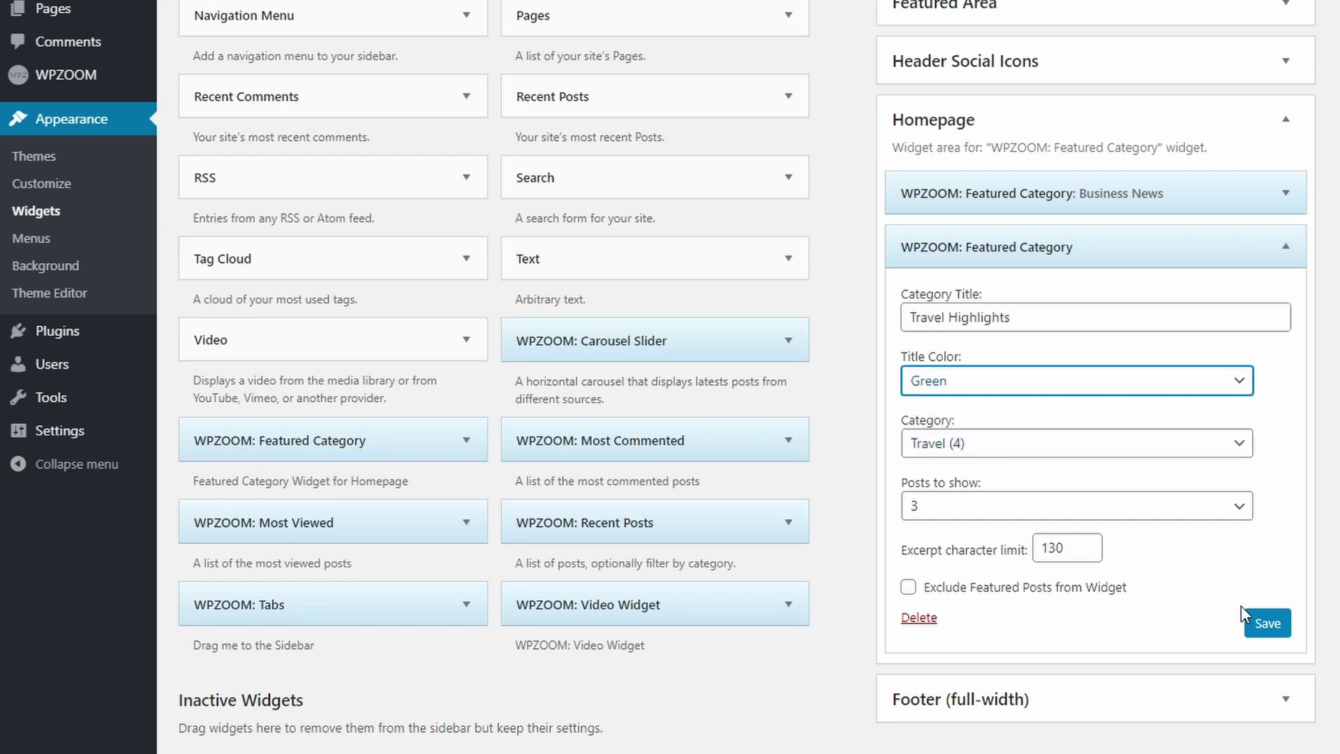
pyautogui.click(1266, 624)
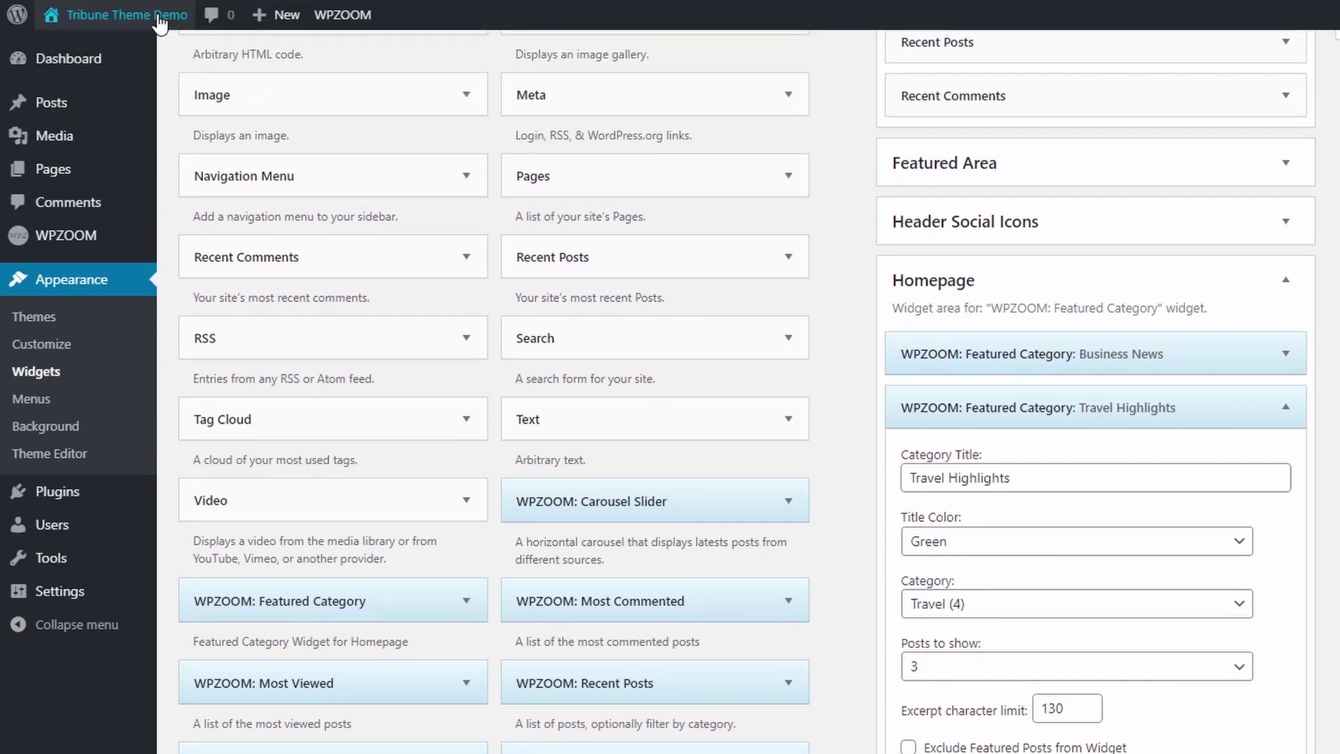
# Step: View the front page and check the Business News and Travel Highlights sections
pyautogui.click(208, 12)
pyautogui.scroll(-12, 684, 358)
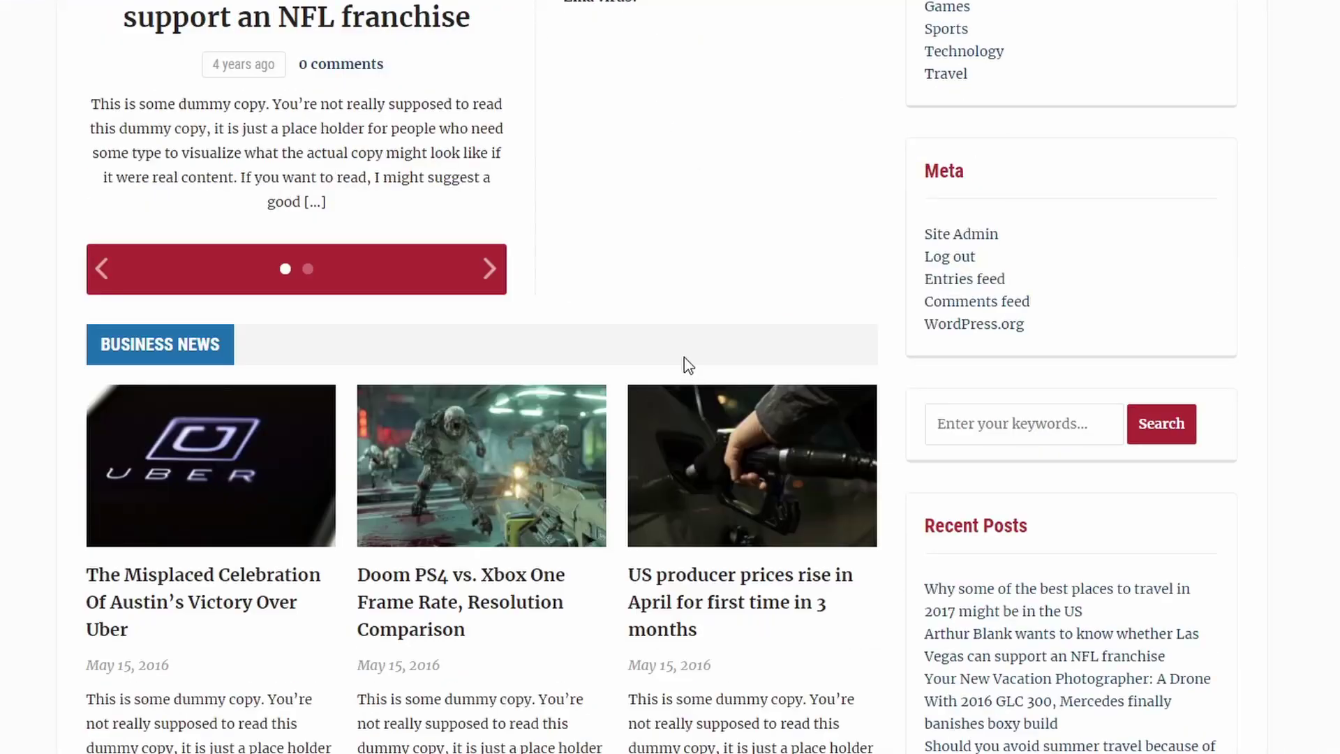
pyautogui.scroll(-10, 261, 189)
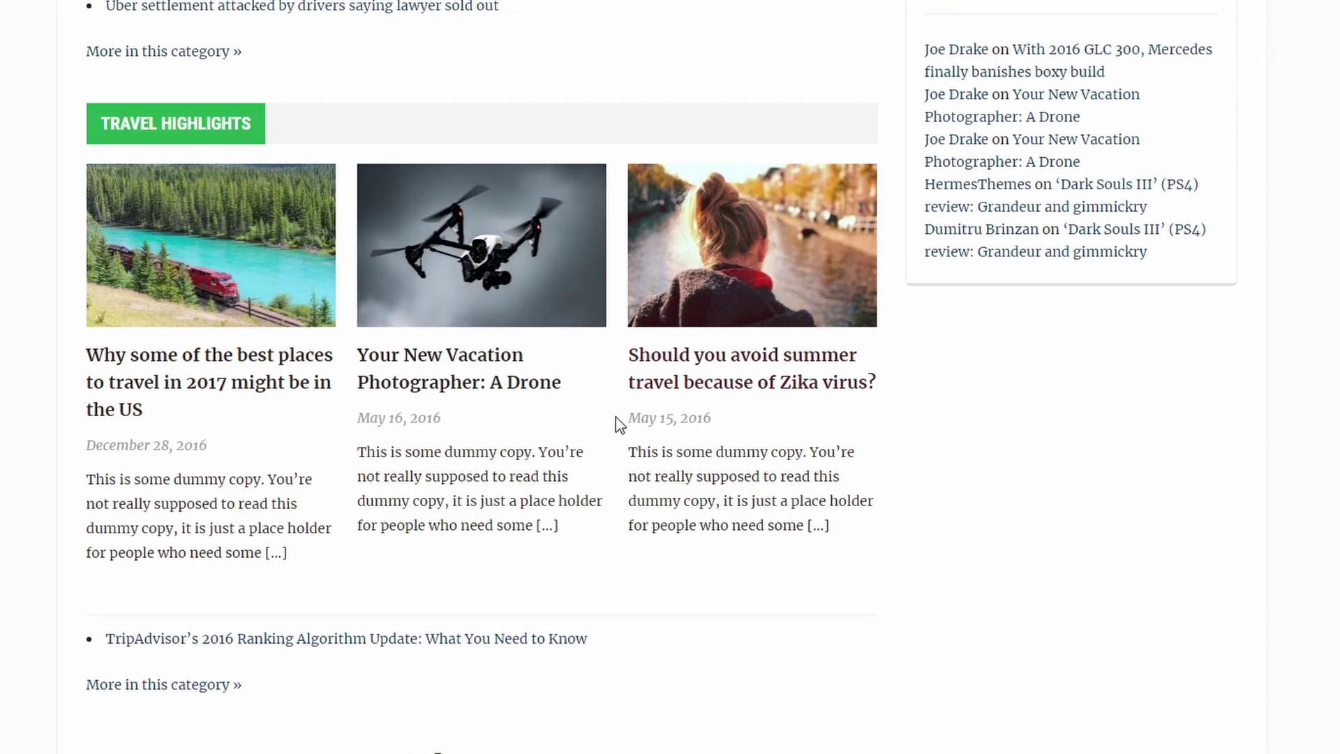
pyautogui.scroll(20, 590, 412)
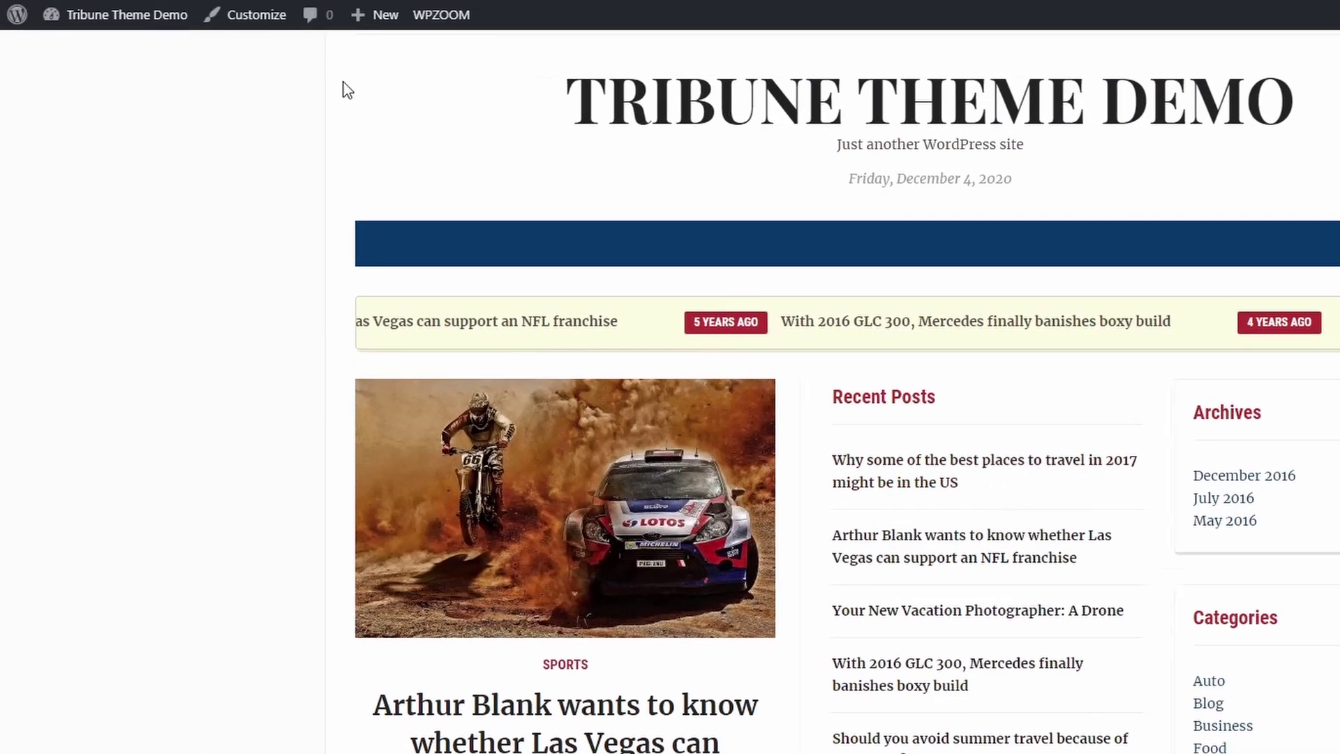
# Step: Return to widget management and add the WPZOOM: Carousel Slider widget below Travel Highlights in the Homepage area
pyautogui.moveTo(150, 15)
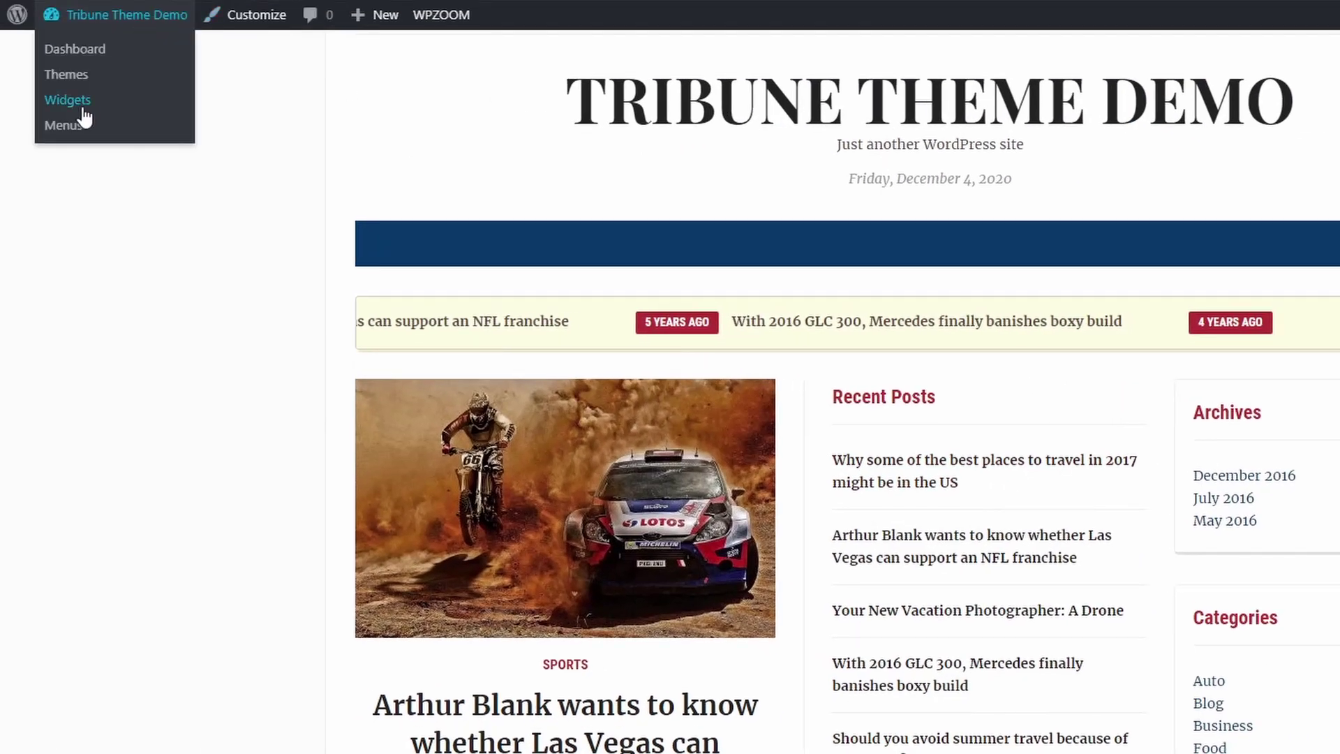
pyautogui.click(81, 106)
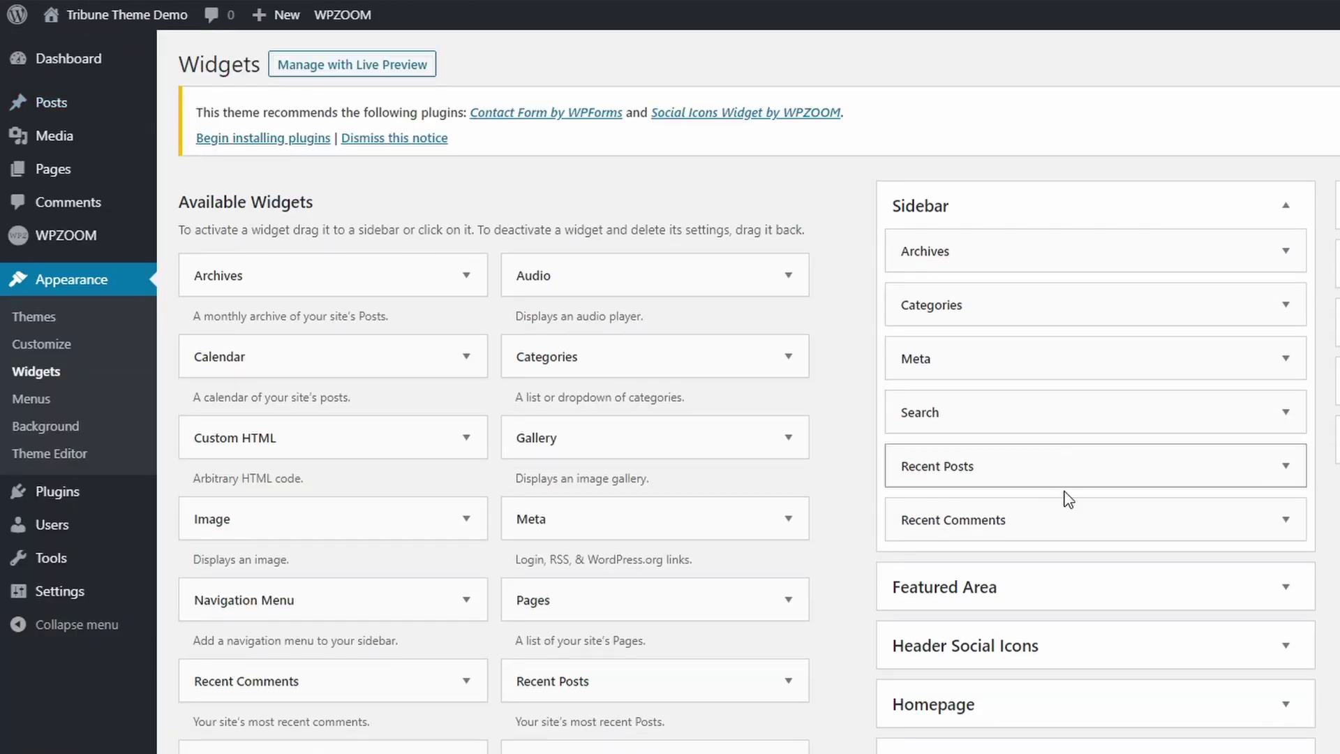
pyautogui.scroll(-5, 981, 496)
pyautogui.click(1035, 335)
pyautogui.scroll(-1, 1027, 325)
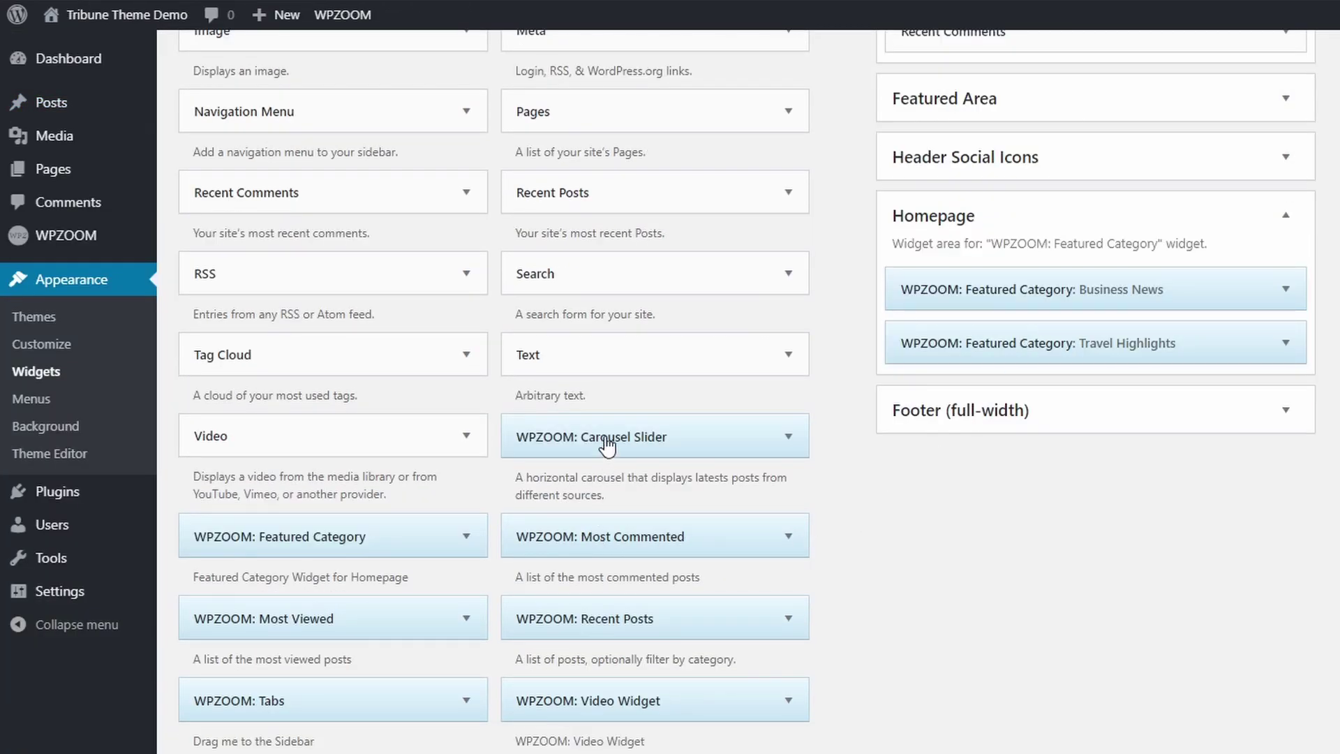
pyautogui.moveTo(607, 445); pyautogui.dragTo(1044, 399)
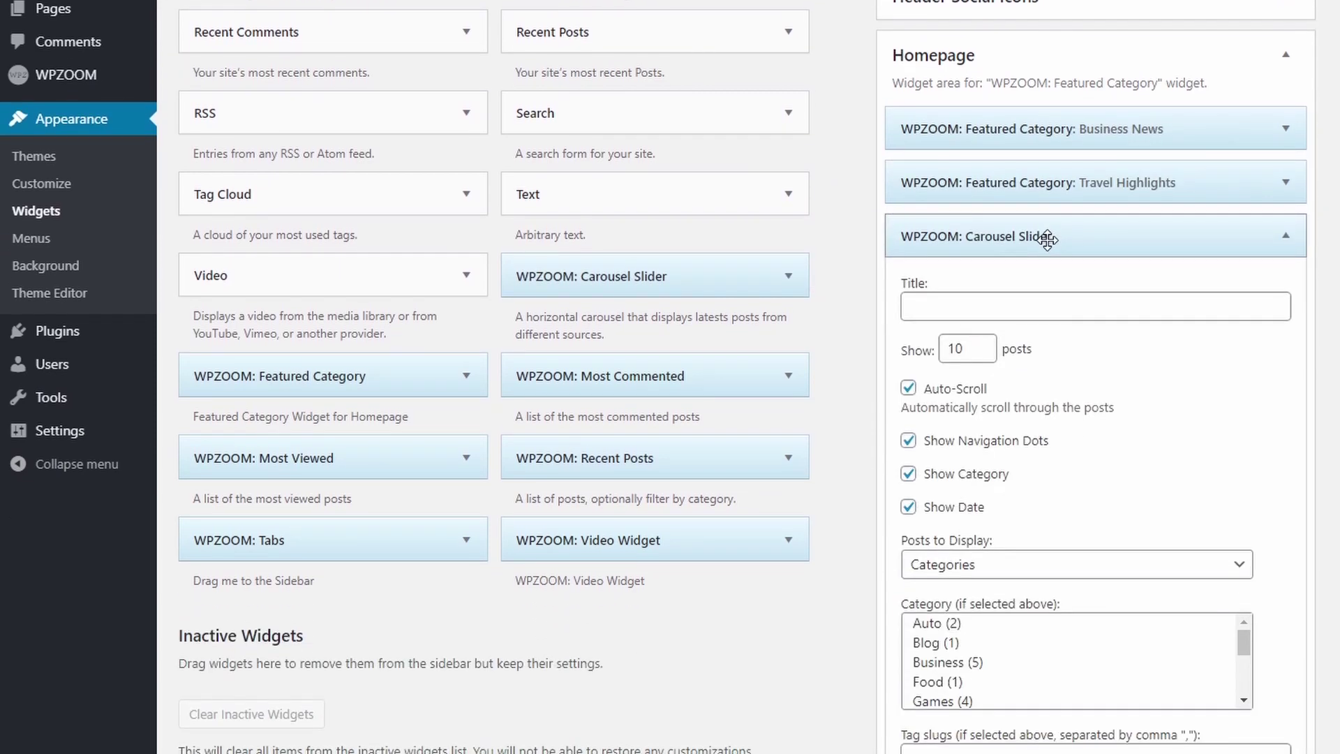
# Step: Title the Carousel Slider widget Top Posts, select the Food, Games and Sports categories, and save it
pyautogui.scroll(-2, 1047, 239)
pyautogui.click(960, 161)
pyautogui.write('Top Posts')
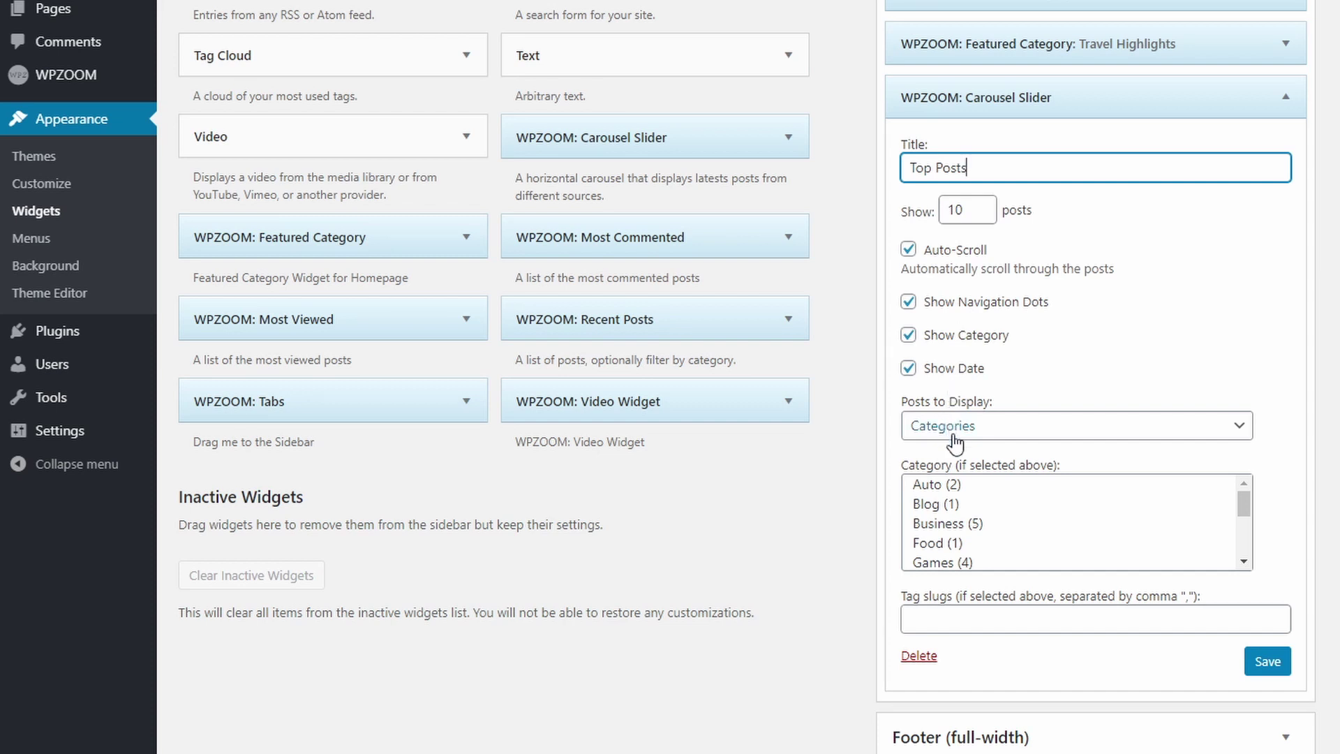
pyautogui.click(939, 542)
pyautogui.scroll(-3, 952, 523)
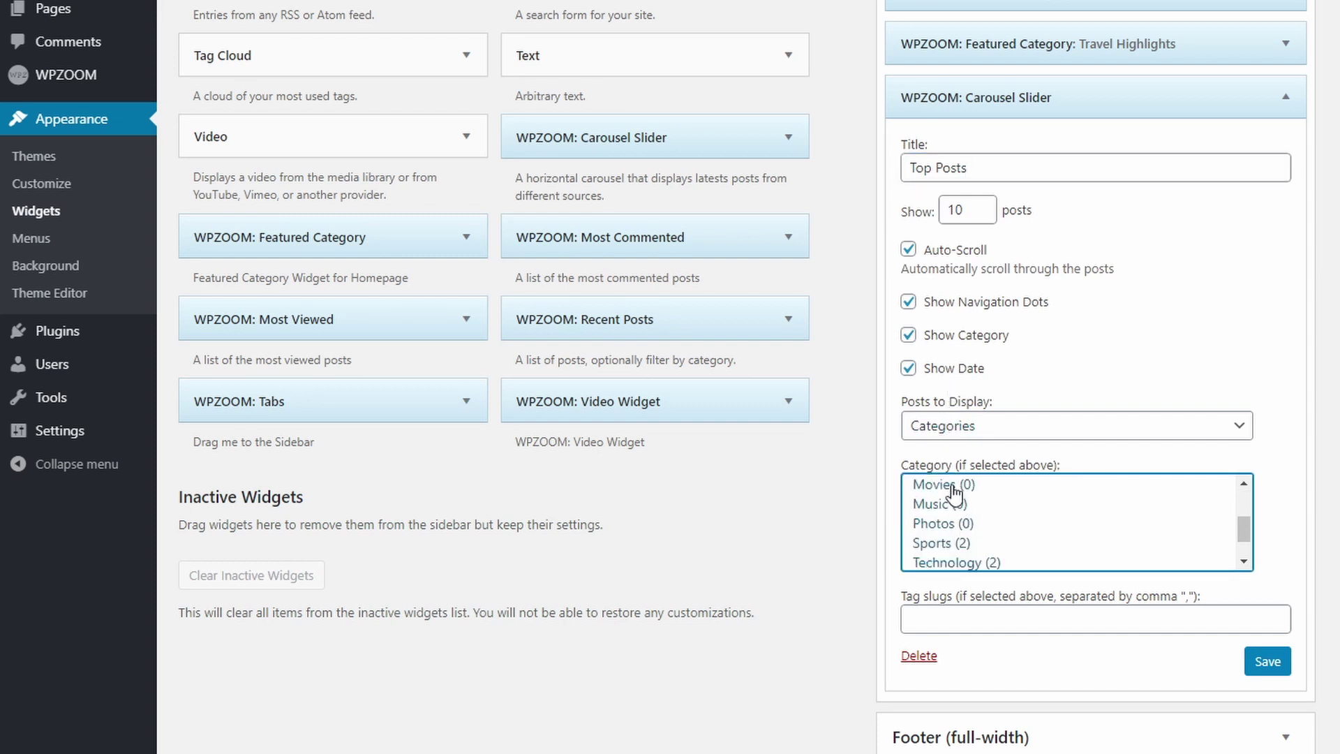
pyautogui.scroll(3, 966, 537)
pyautogui.keyDown('ctrl'); pyautogui.click(971, 562); pyautogui.keyUp('ctrl')
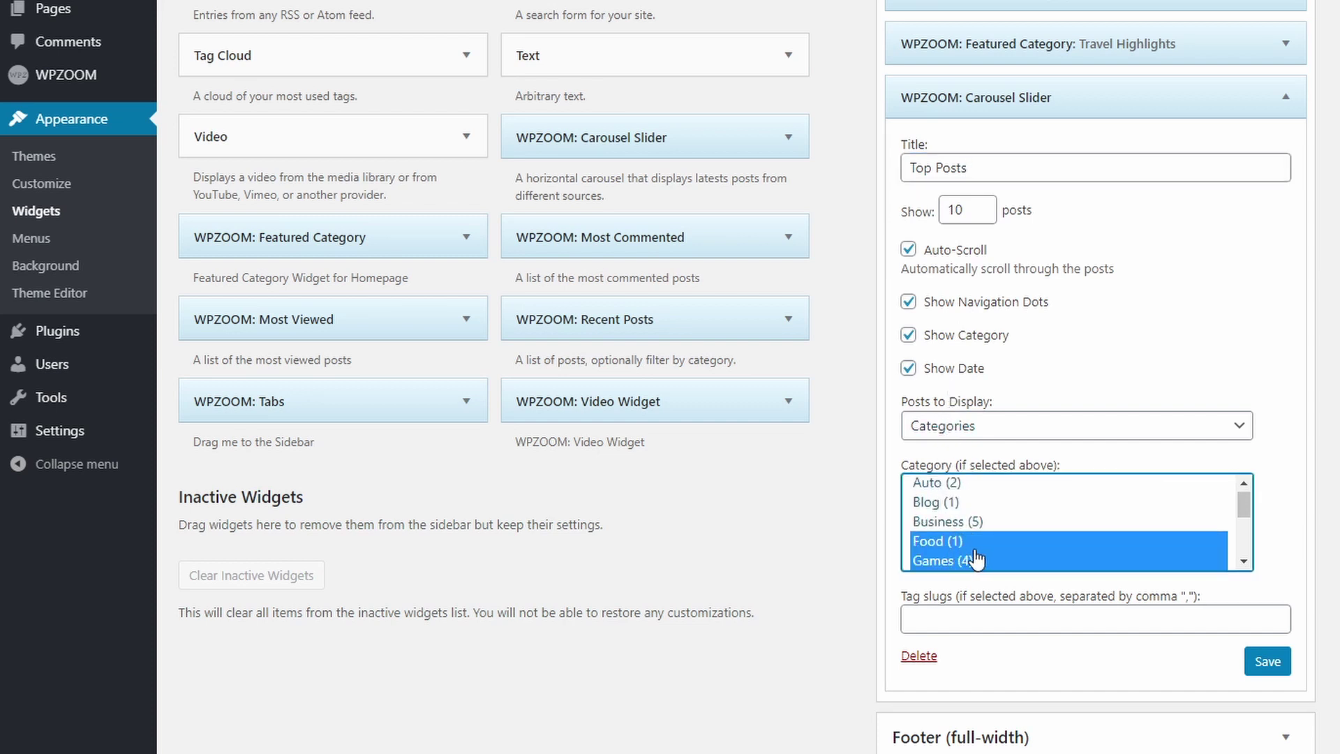
pyautogui.click(1268, 661)
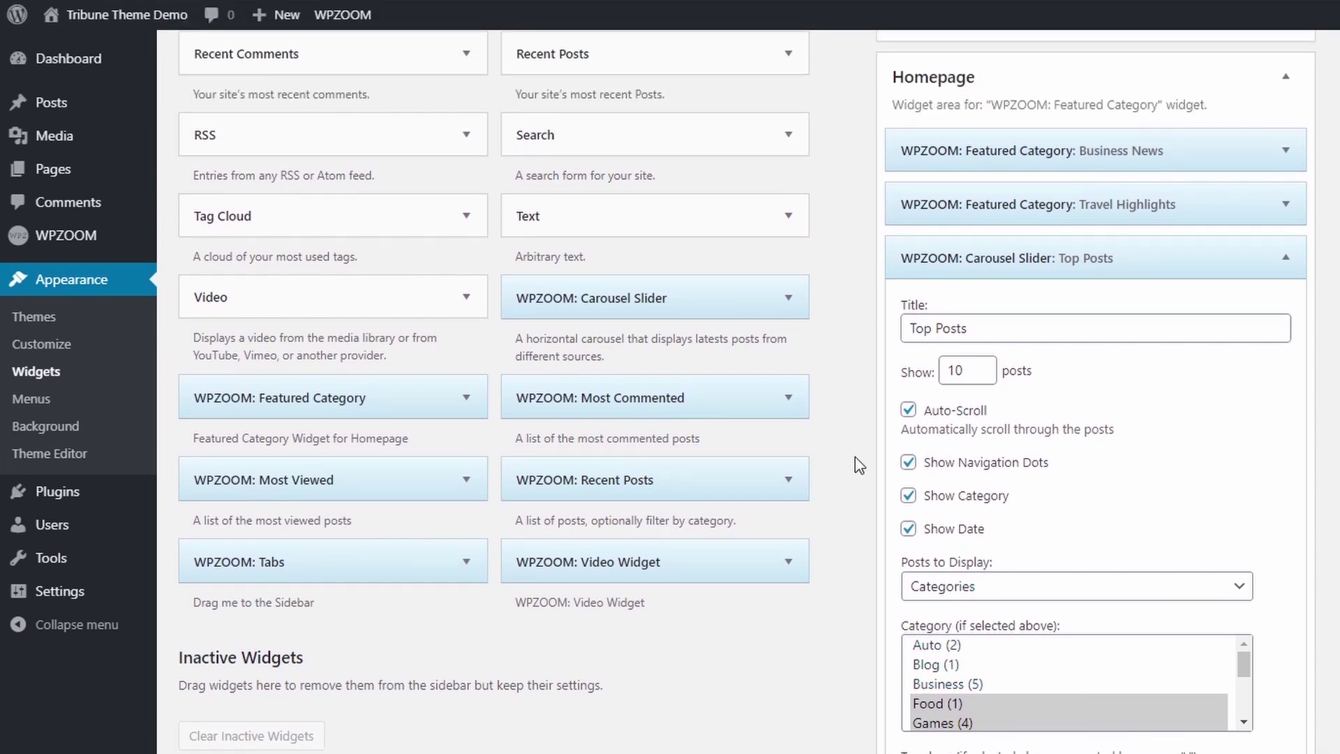
# Step: View the front page and browse through the posts in the Top Posts carousel
pyautogui.click(143, 23)
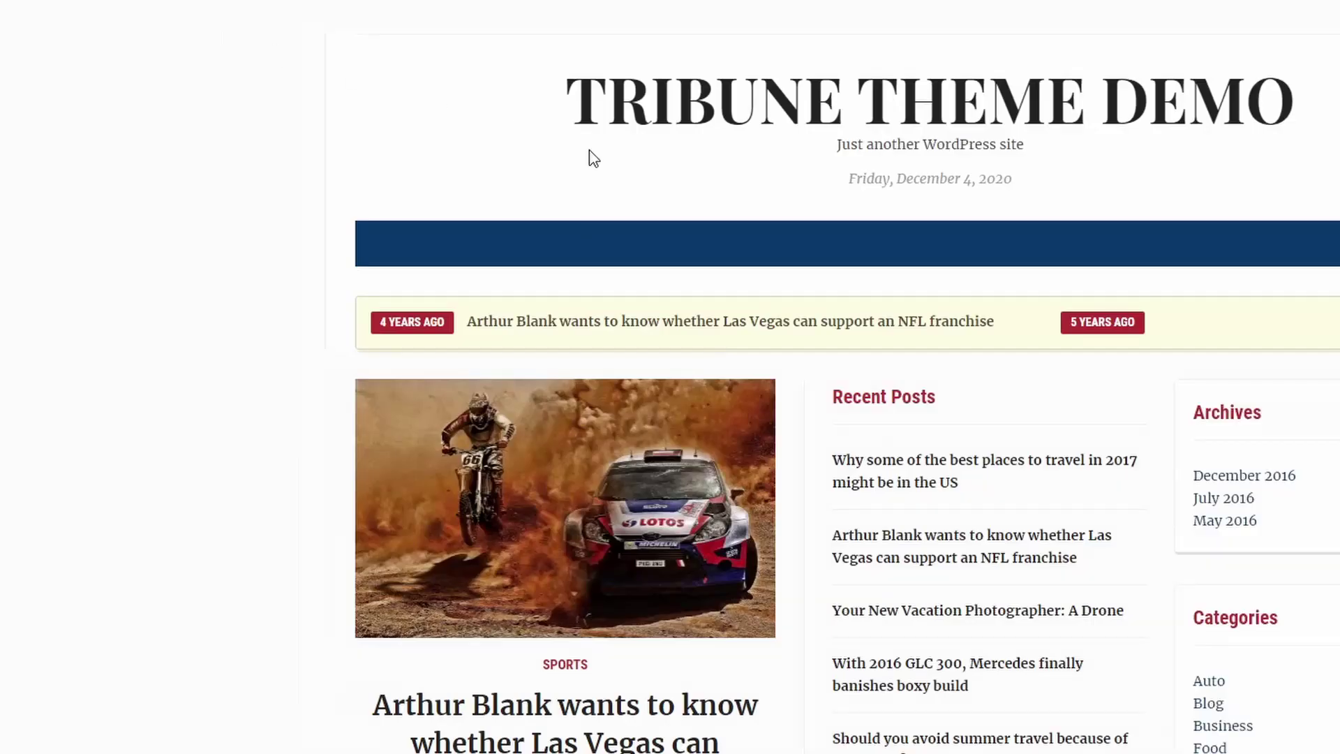
pyautogui.scroll(-5, 681, 320)
pyautogui.scroll(-20, 675, 318)
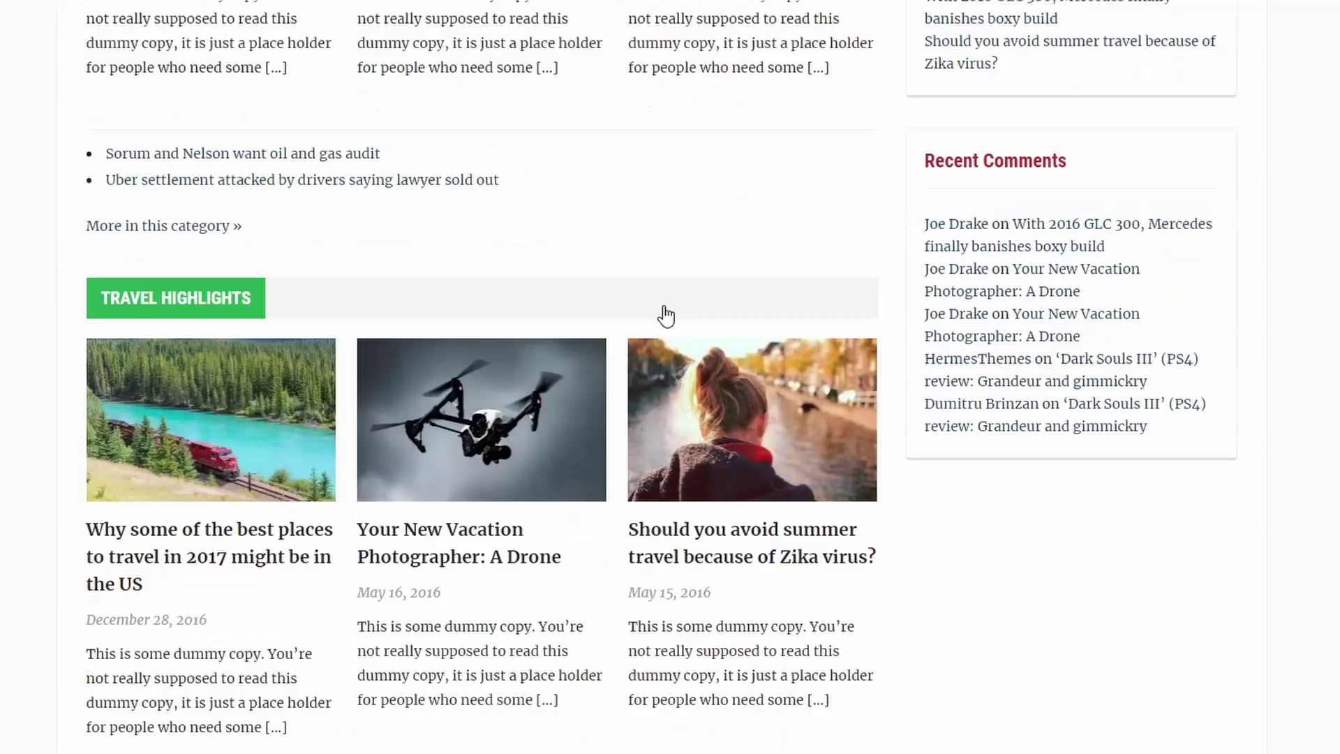
pyautogui.scroll(-1, 609, 296)
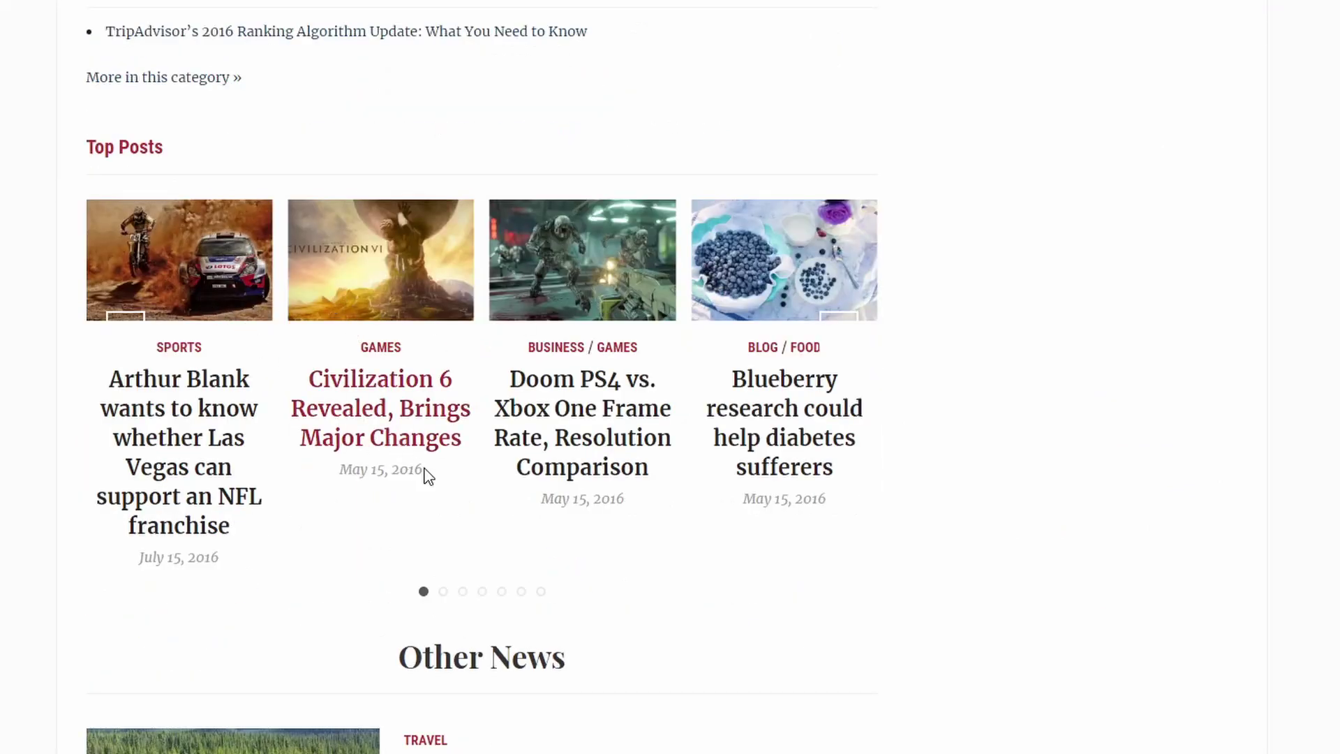
pyautogui.click(463, 591)
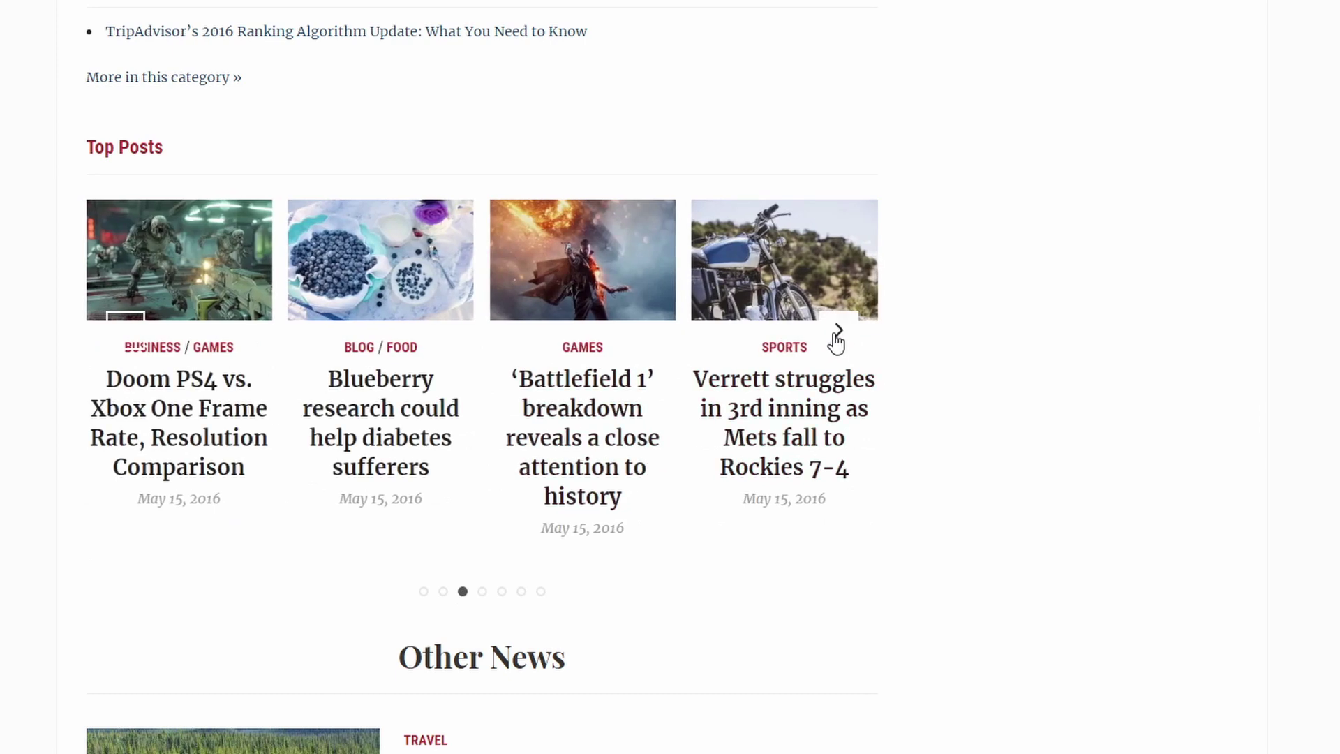
pyautogui.moveTo(840, 335); pyautogui.dragTo(183, 334)
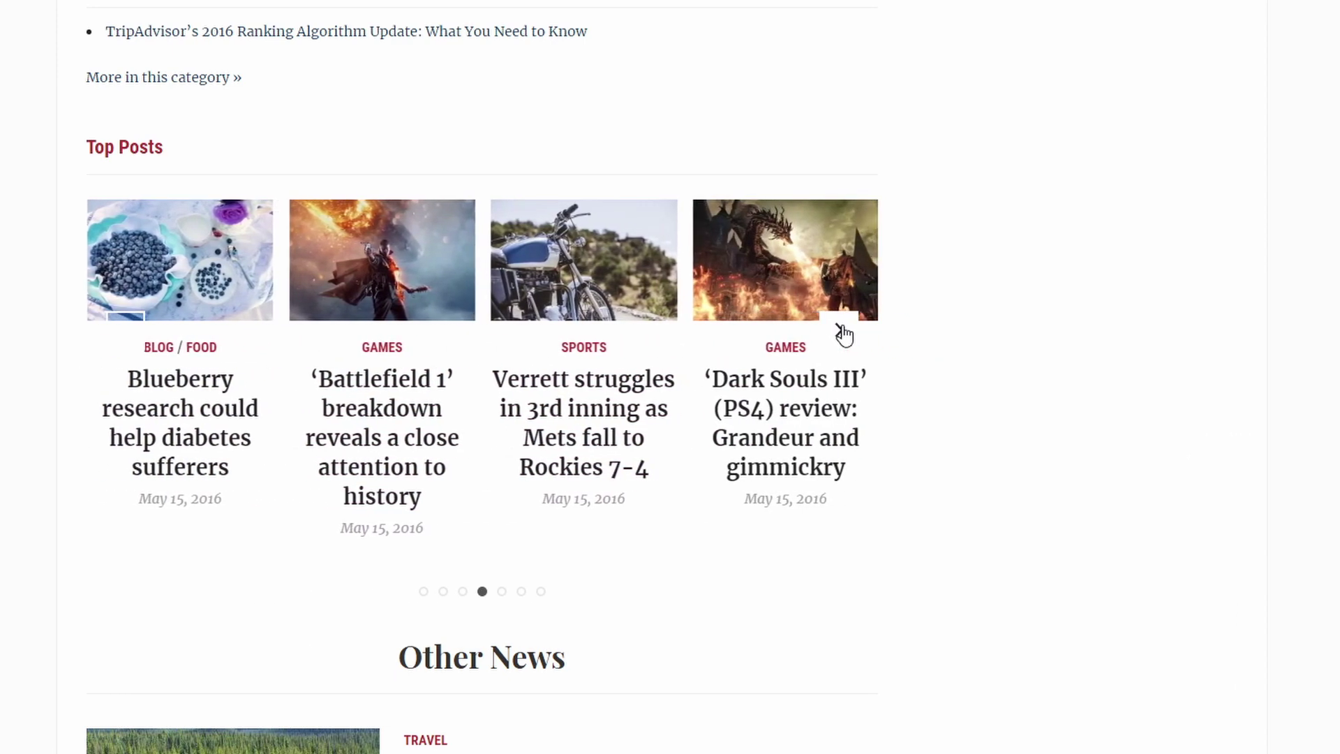
# Step: Return to widget management and move the Top Posts Carousel Slider widget from the Homepage area to Footer (full-width)
pyautogui.moveTo(843, 335); pyautogui.dragTo(679, 234)
pyautogui.moveTo(162, 22)
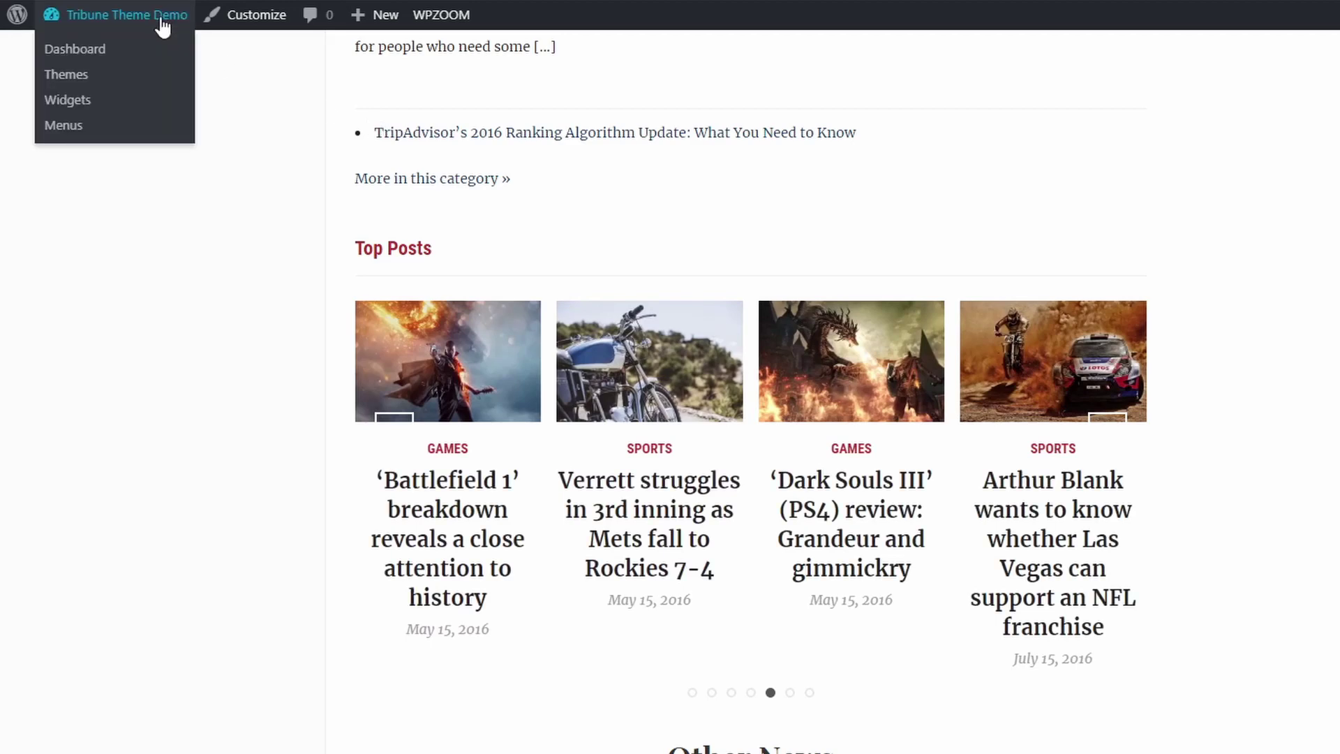
pyautogui.click(68, 100)
pyautogui.scroll(-4, 1091, 505)
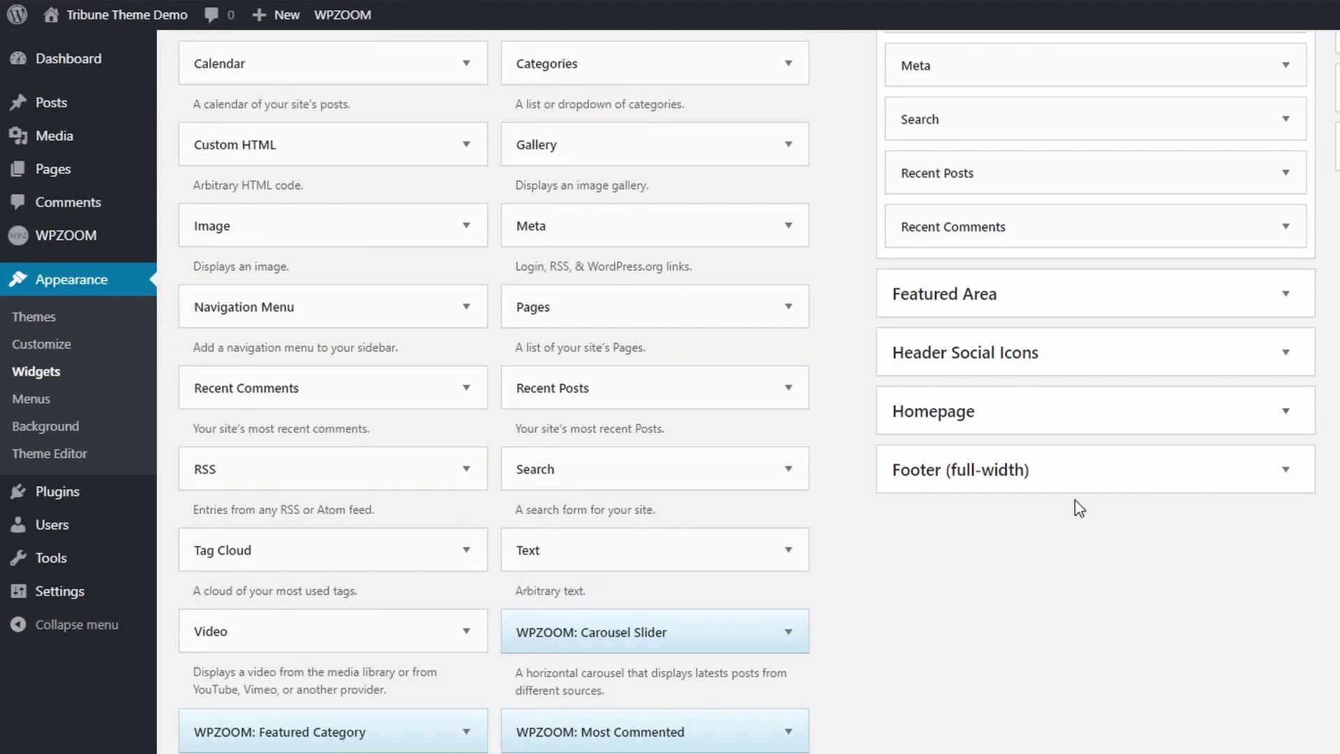
pyautogui.click(1033, 476)
pyautogui.click(1009, 397)
pyautogui.scroll(-3, 810, 515)
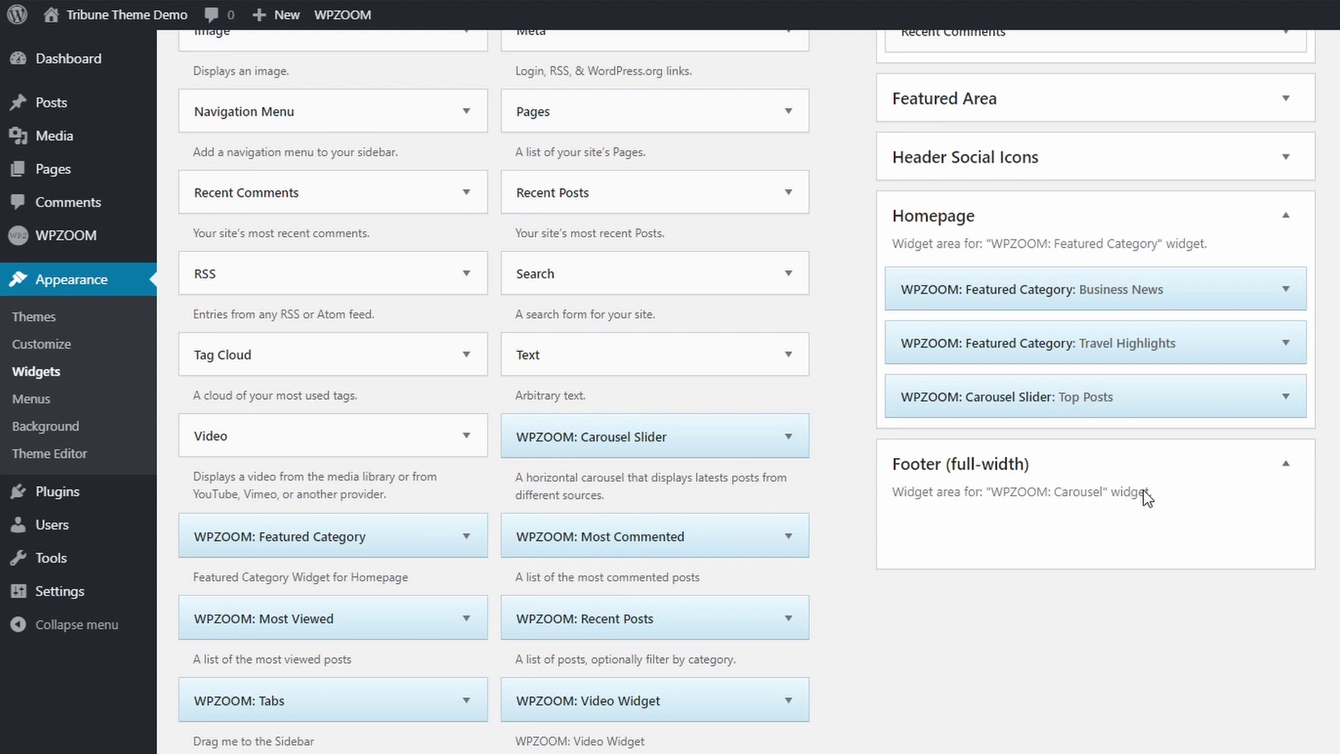
pyautogui.moveTo(1076, 405); pyautogui.dragTo(1081, 524)
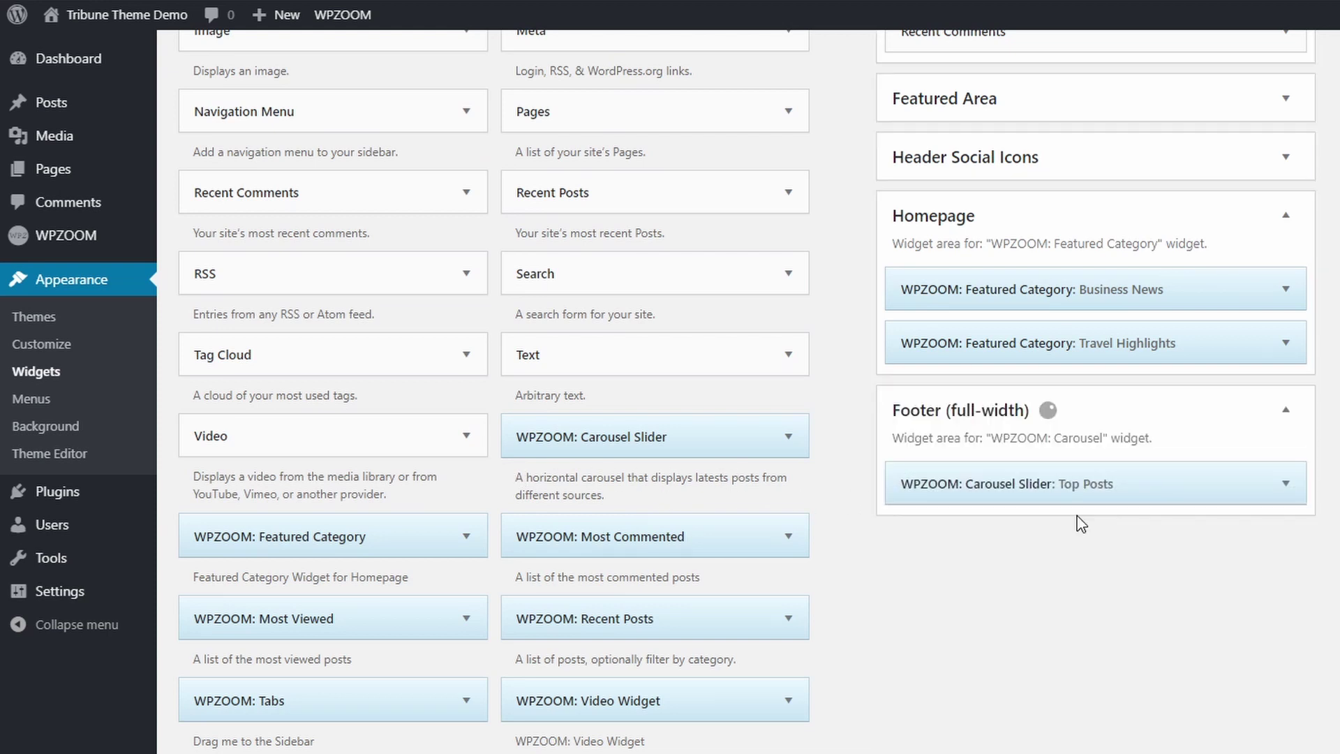
# Step: View the front page and browse through the Top Posts carousel above the site footer
pyautogui.click(146, 16)
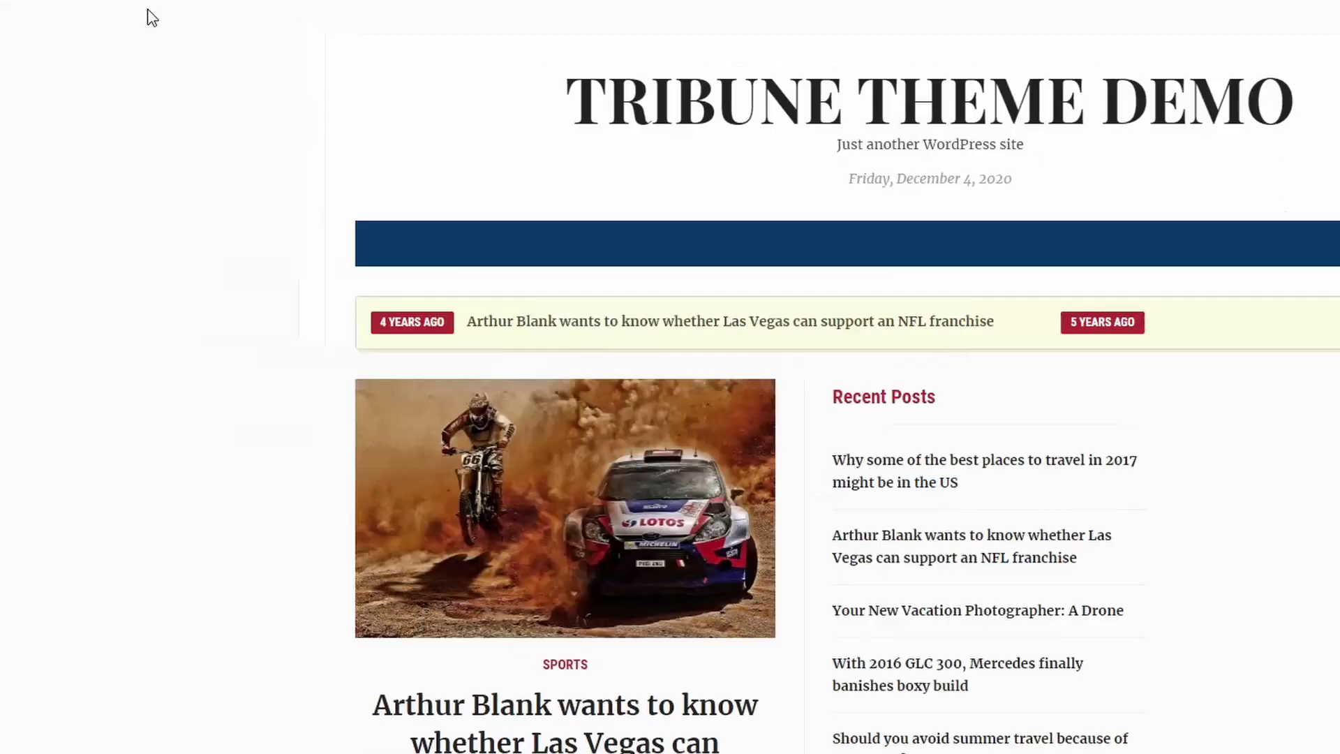
pyautogui.scroll(-10, 687, 427)
pyautogui.scroll(-20, 702, 426)
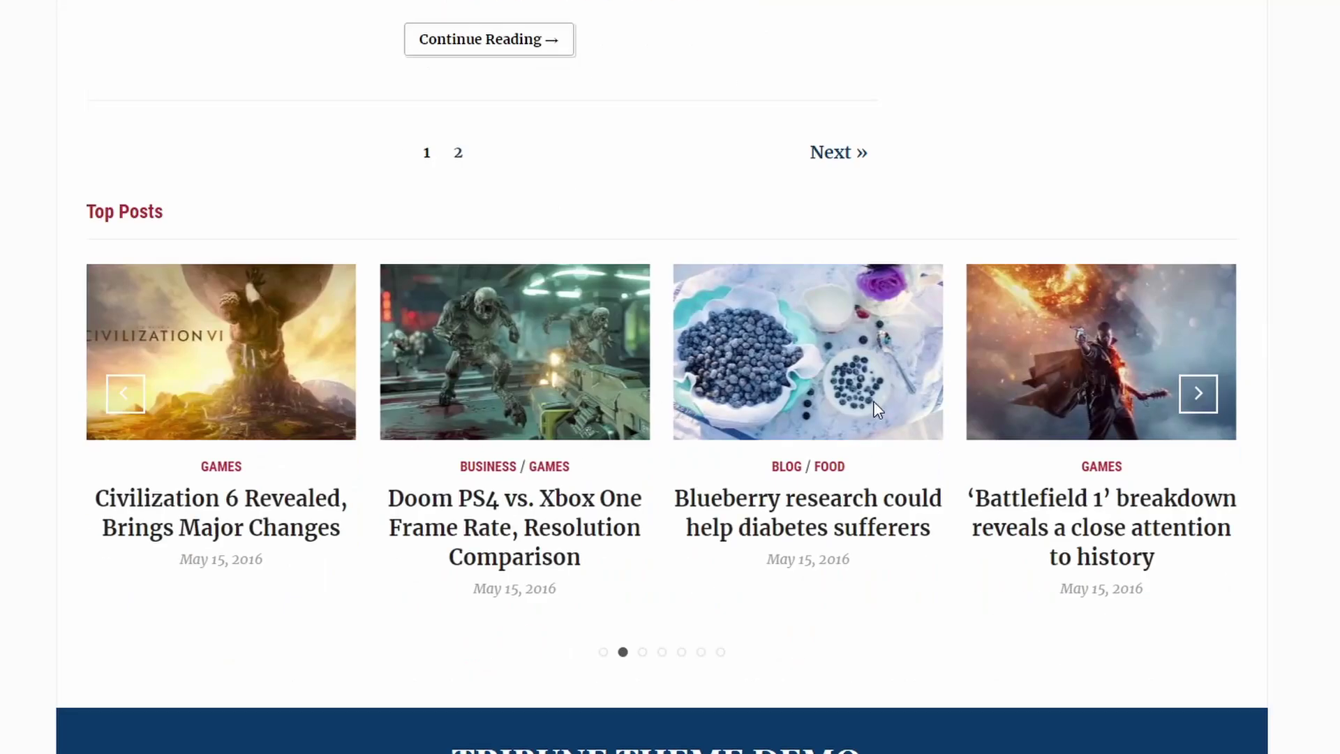
pyautogui.click(1205, 397)
pyautogui.click(1205, 398)
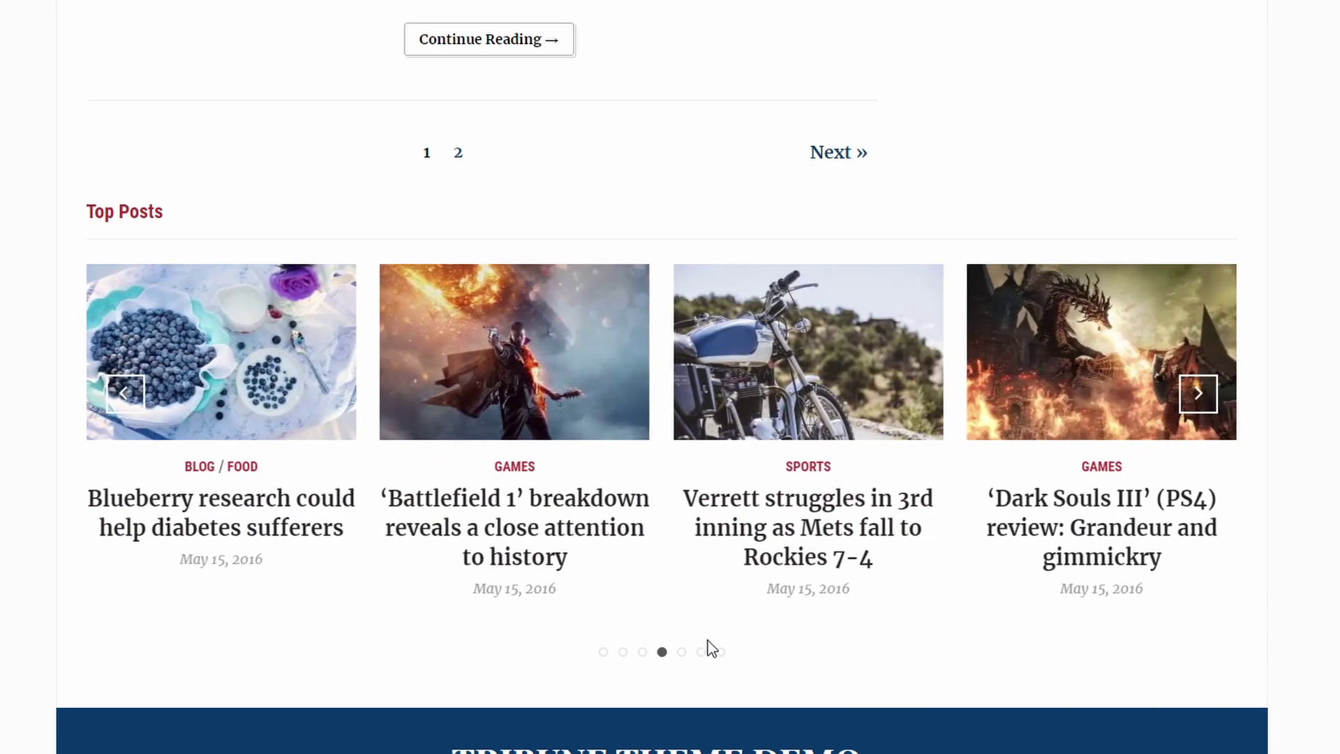
pyautogui.click(603, 653)
pyautogui.click(721, 653)
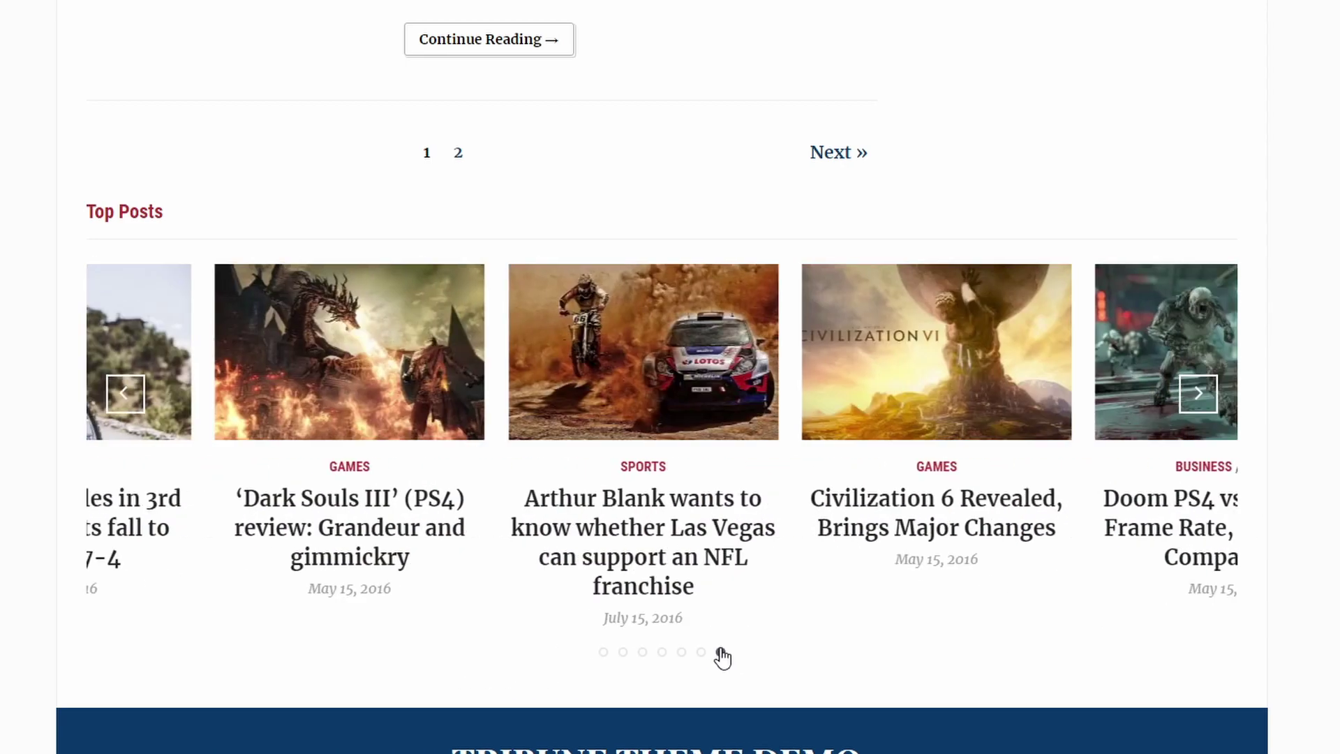
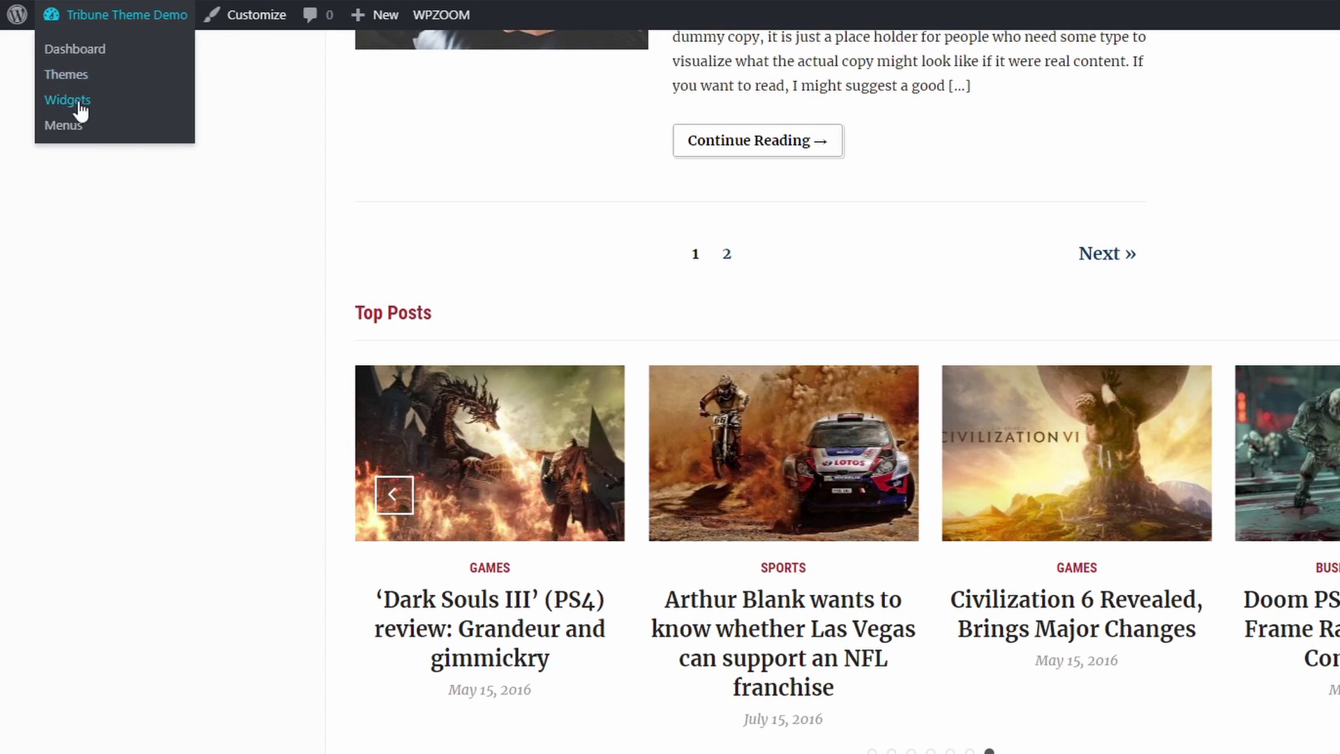
# Step: Return to widget management and move the Search, Categories and Recent Comments widgets from the Sidebar to the WPZOOM: Tabs Widget Area
pyautogui.click(79, 104)
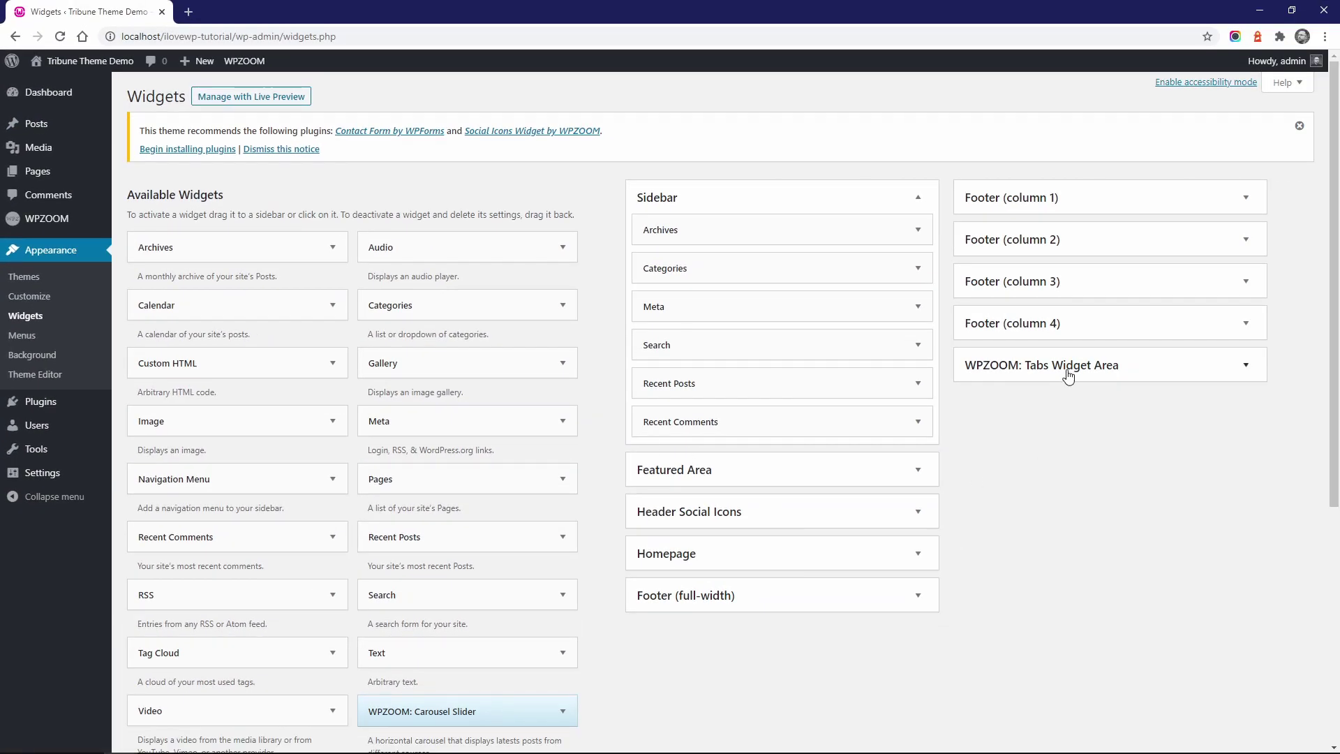
pyautogui.click(1068, 374)
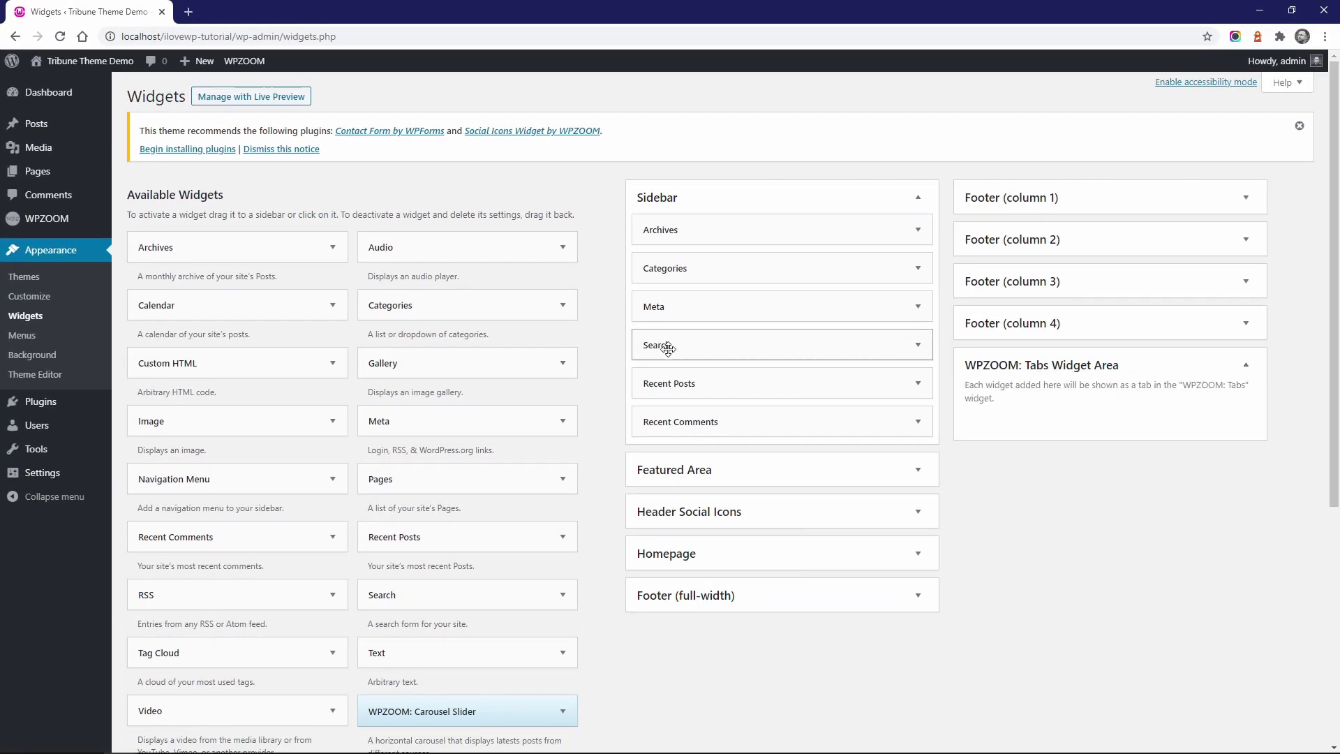
pyautogui.moveTo(667, 345); pyautogui.dragTo(1006, 419)
pyautogui.moveTo(671, 268); pyautogui.dragTo(991, 465)
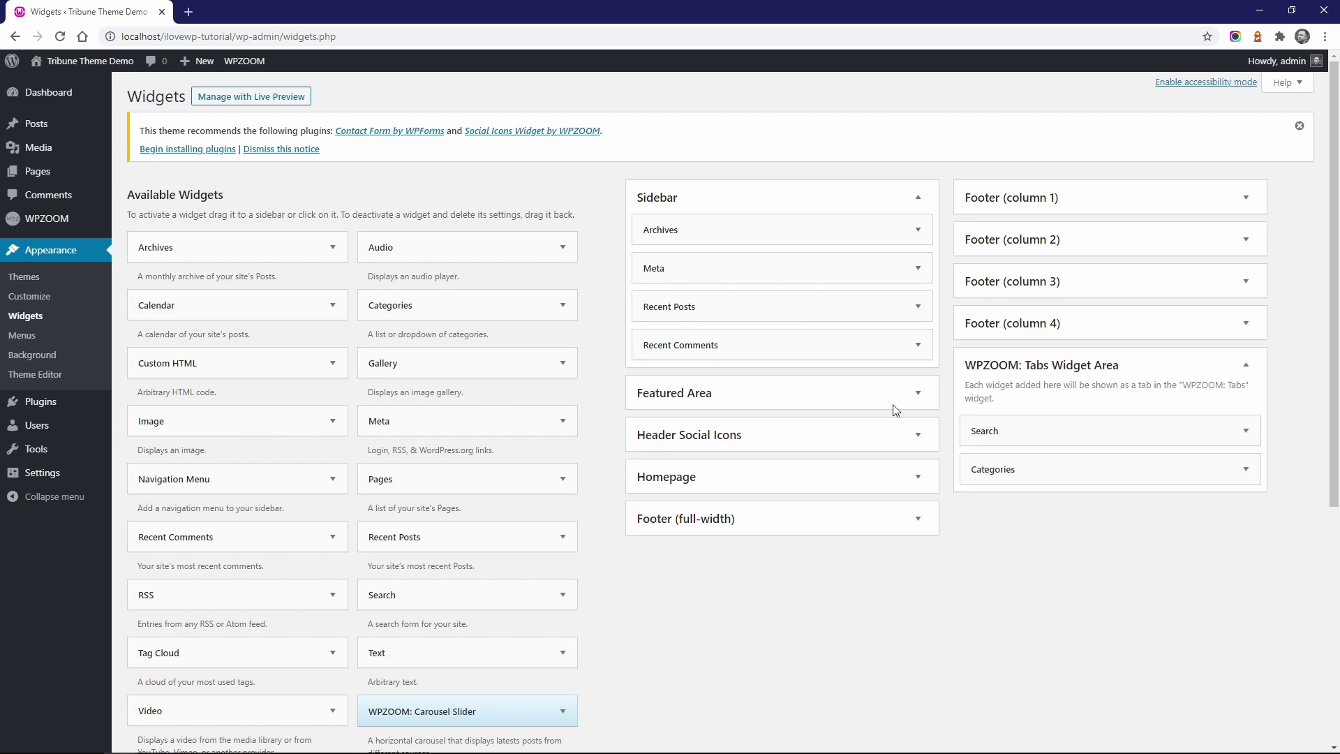
pyautogui.moveTo(698, 345); pyautogui.dragTo(1058, 497)
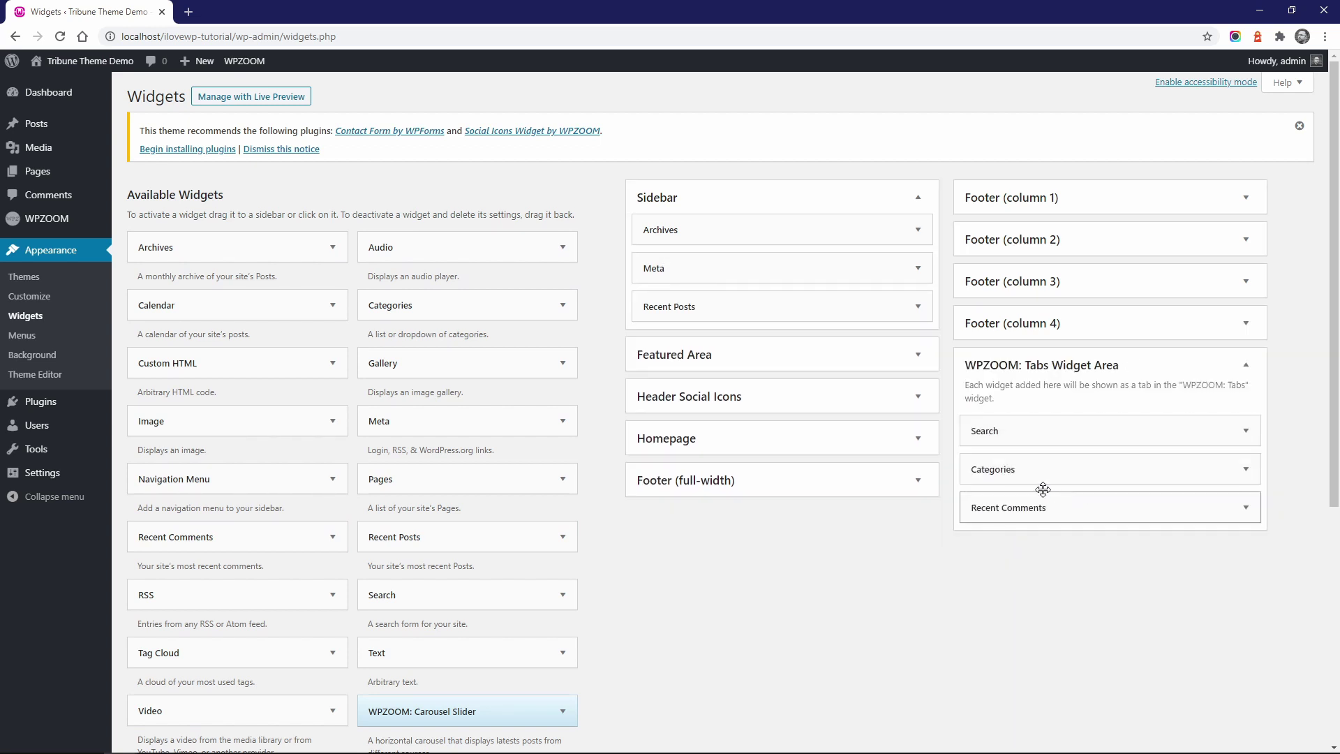
# Step: Add the WPZOOM: Tabs widget at the beginning of the Sidebar area, above Archives
pyautogui.scroll(-4, 602, 575)
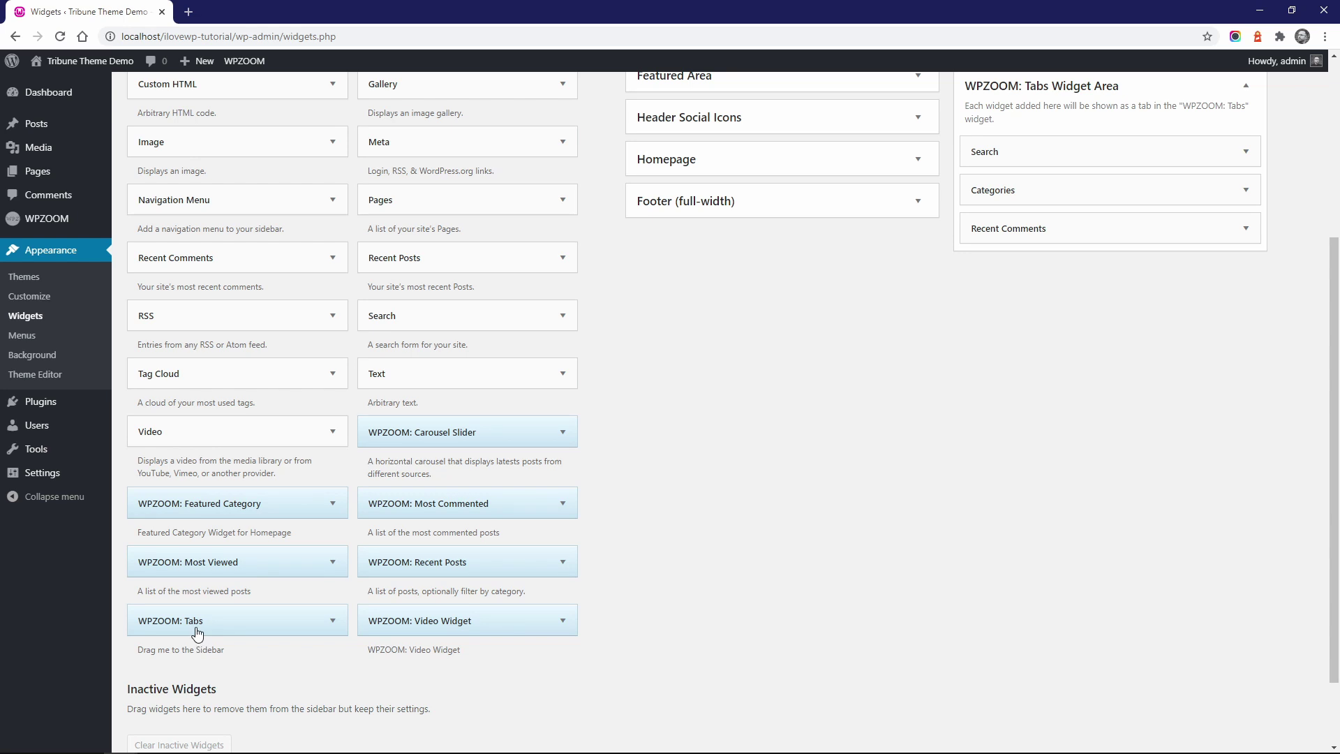
pyautogui.moveTo(198, 633); pyautogui.dragTo(733, 234)
pyautogui.click(685, 309)
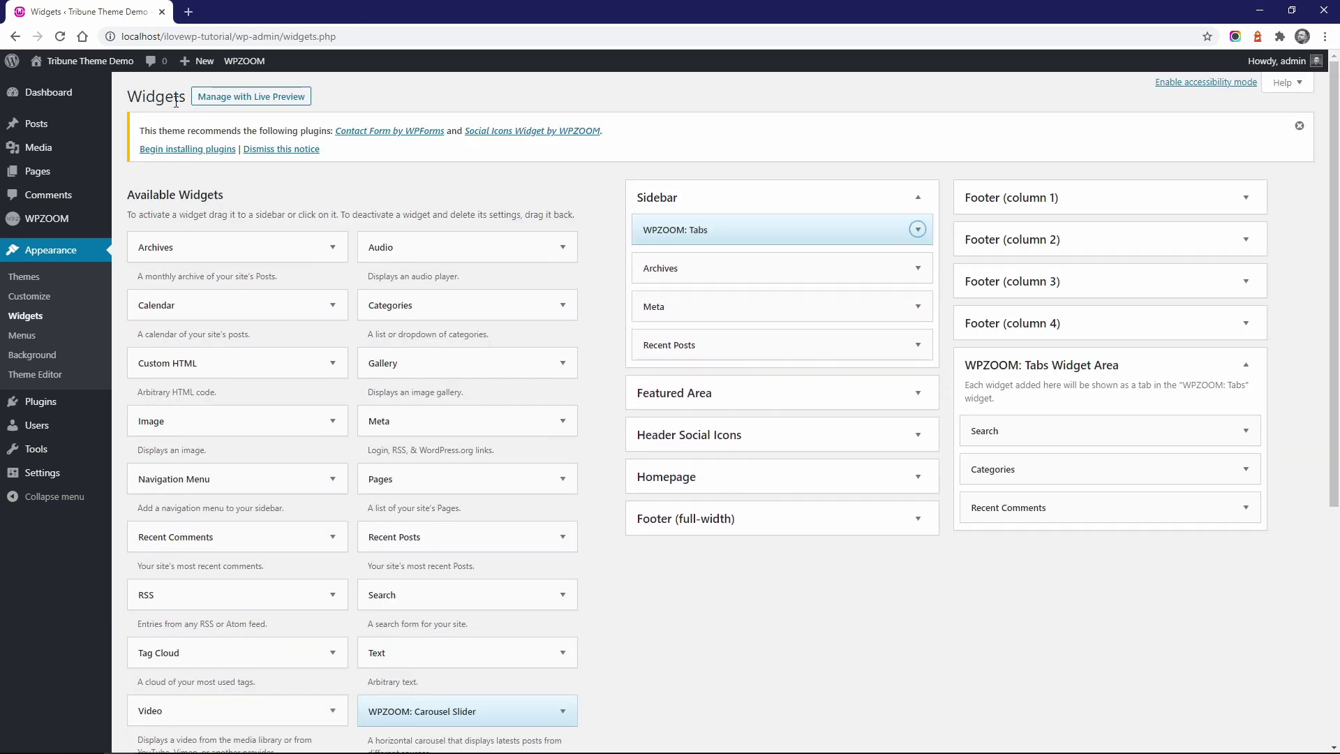
# Step: View the front page and check each tab of the tabbed widget in the sidebar
pyautogui.click(125, 61)
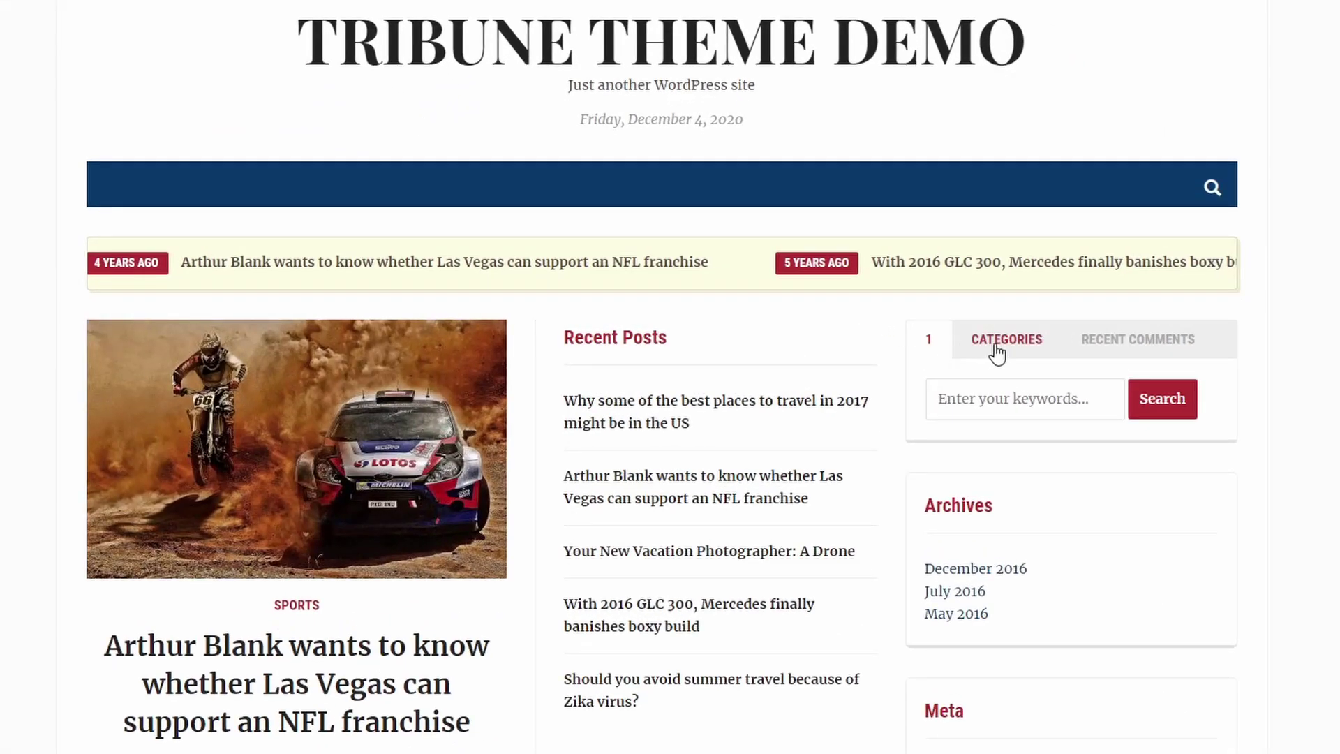
pyautogui.click(1006, 349)
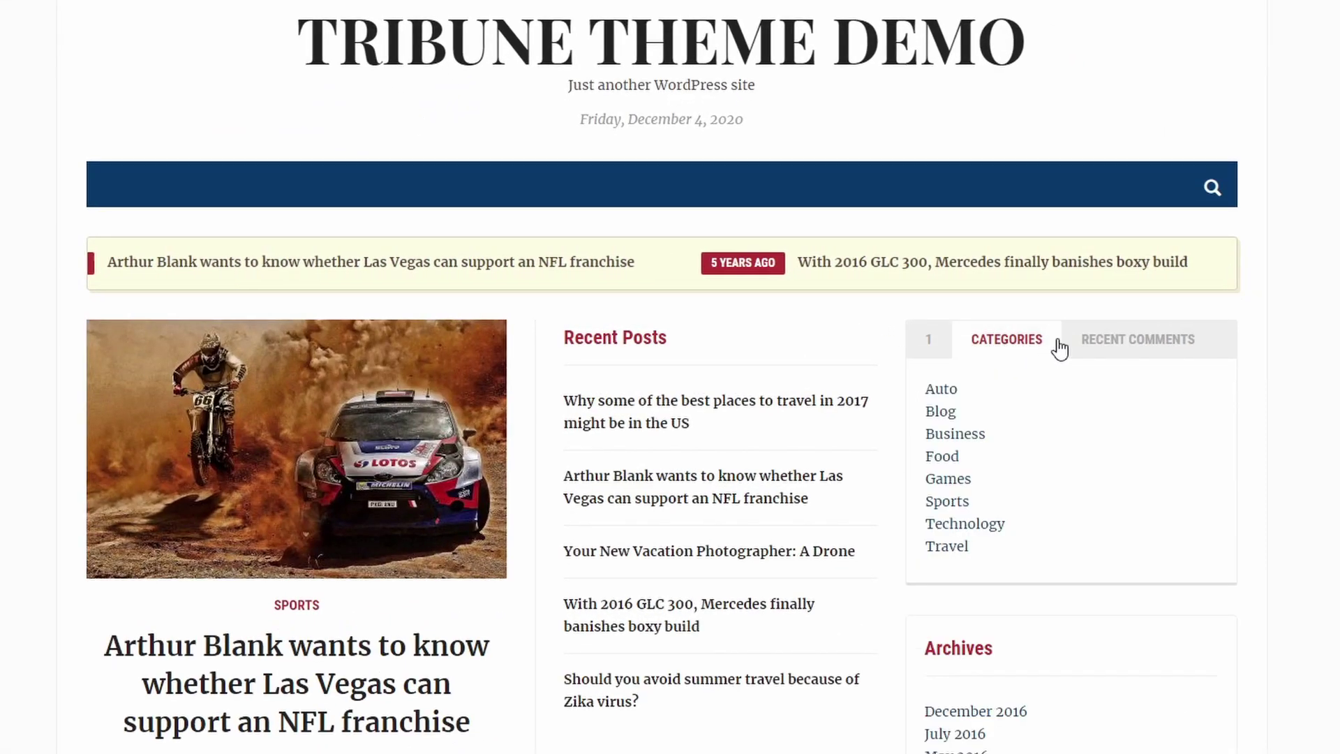
pyautogui.click(1151, 349)
pyautogui.click(935, 344)
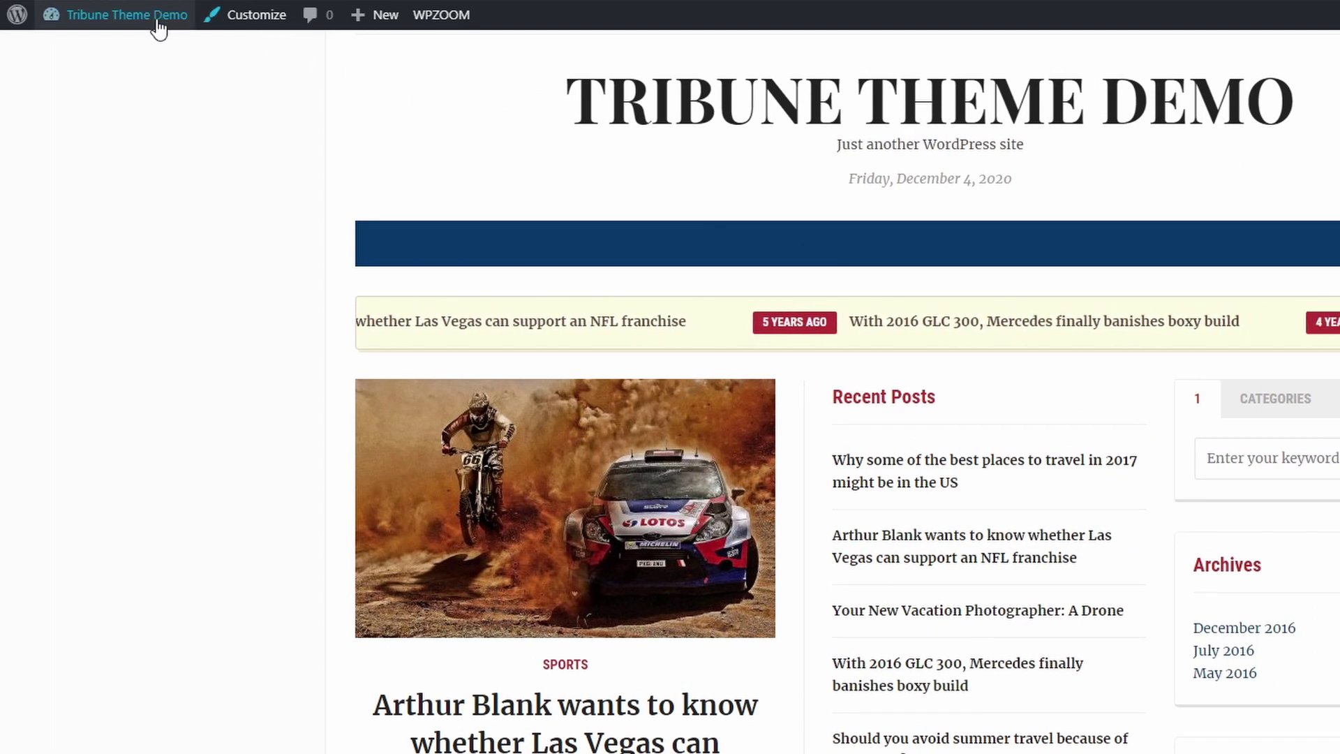
# Step: Return to widget management and move the WPZOOM: Tabs widget from the Sidebar to the Featured Area, above Recent Posts
pyautogui.moveTo(159, 28)
pyautogui.click(88, 98)
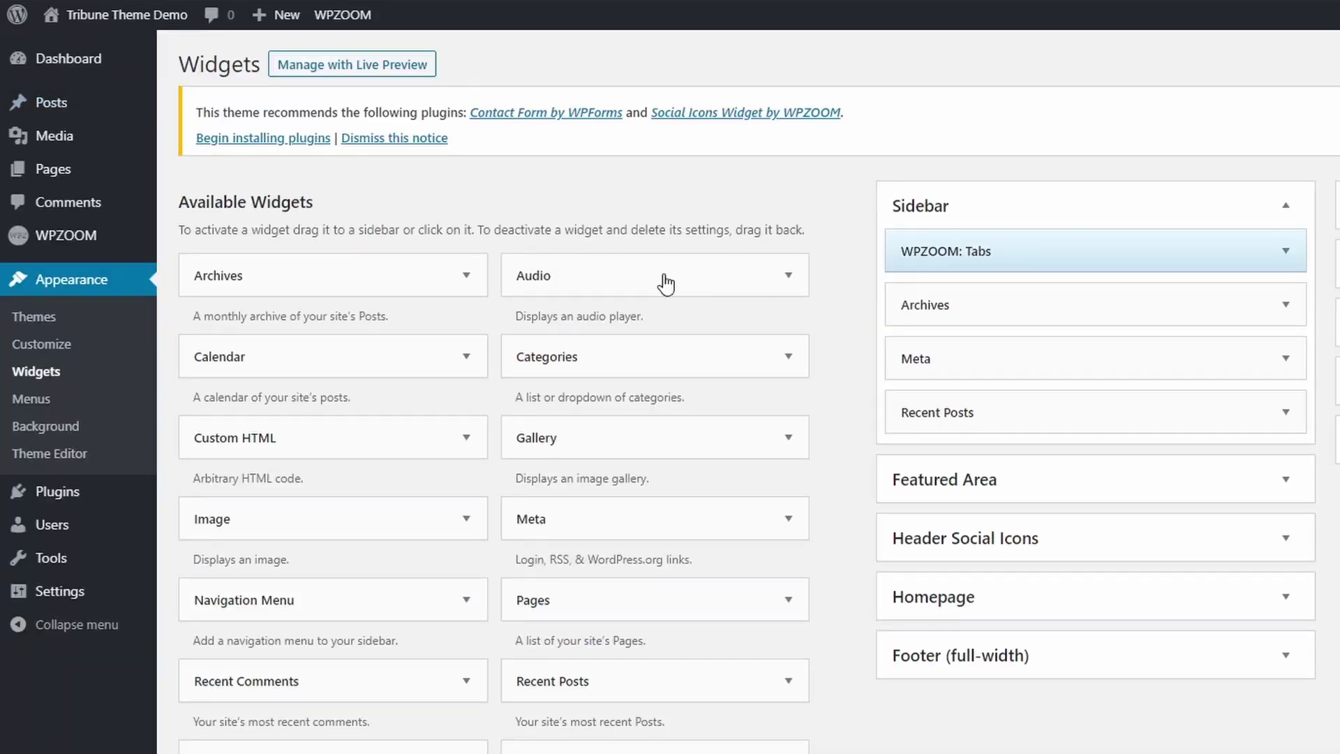
pyautogui.click(1030, 486)
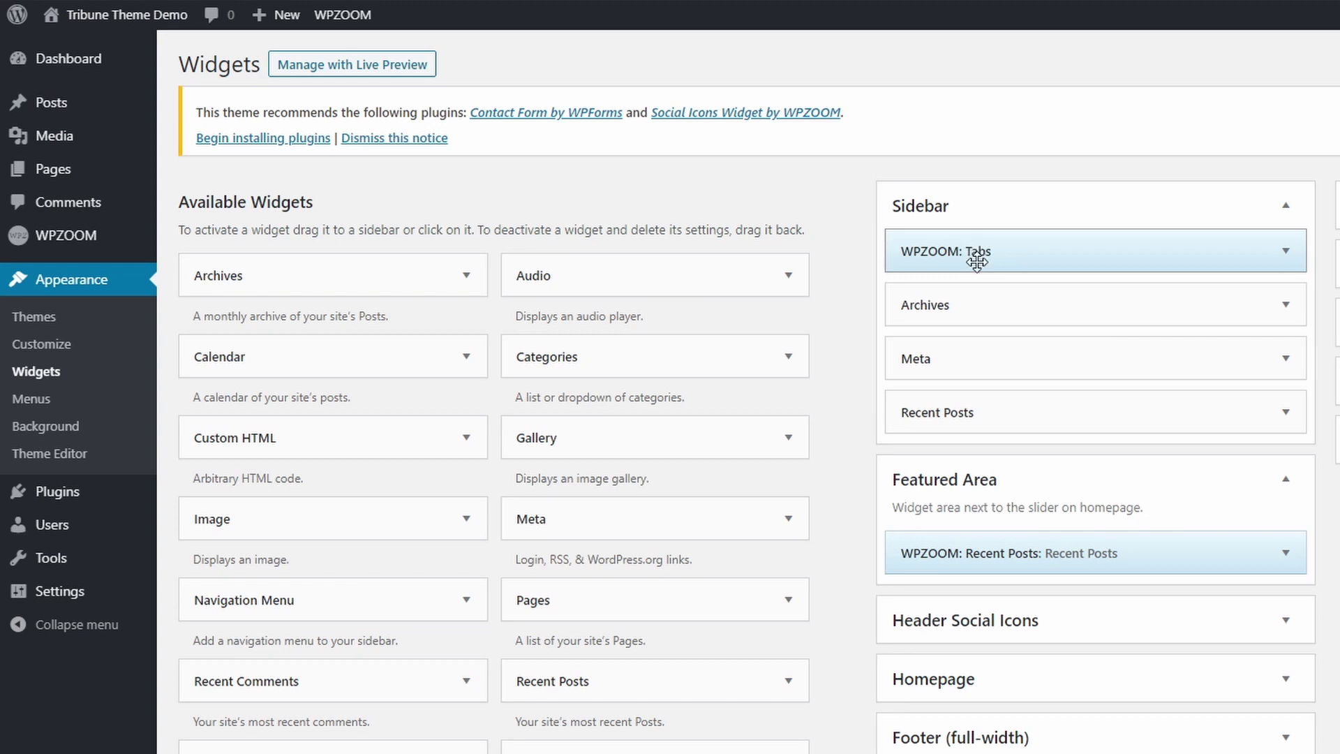
pyautogui.moveTo(977, 261); pyautogui.dragTo(1145, 514)
# Step: Title the Search widget in the WPZOOM: Tabs Widget Area "Search" and save it
pyautogui.click(913, 452)
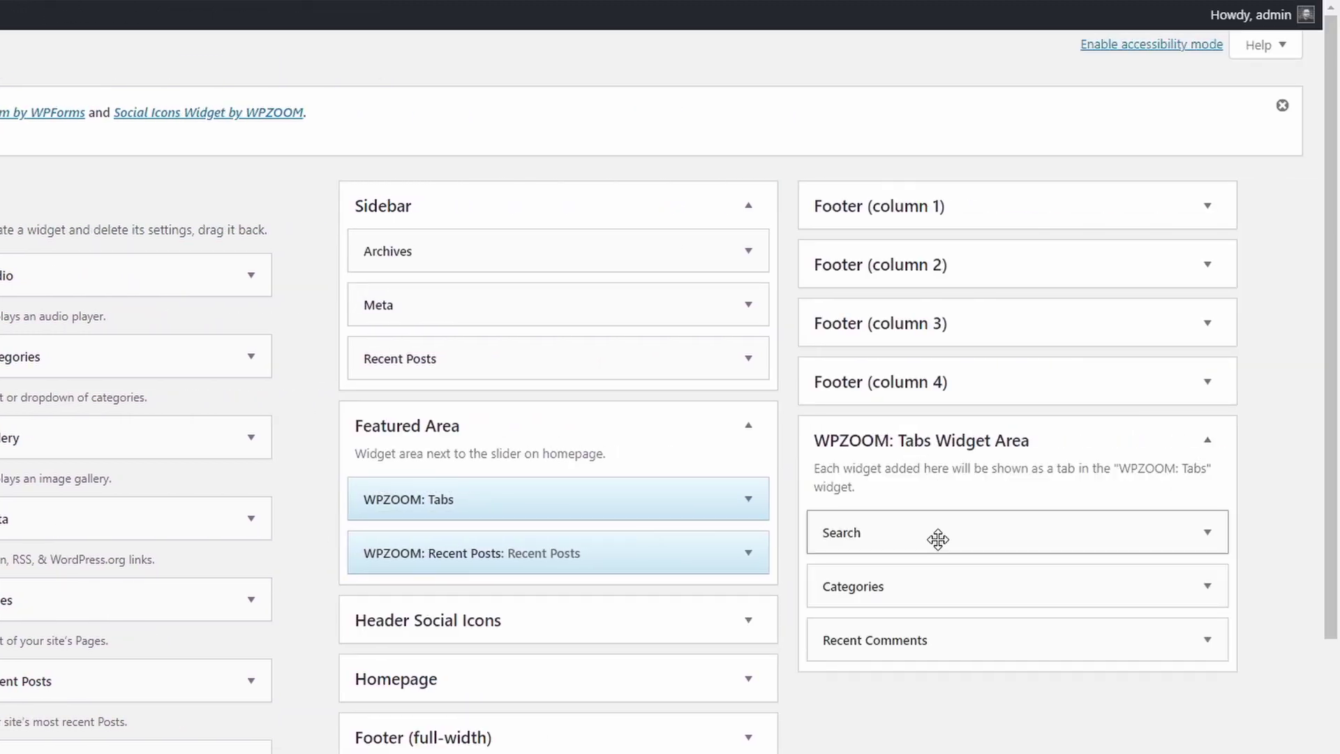
pyautogui.click(938, 539)
pyautogui.click(883, 598)
pyautogui.write('Search')
pyautogui.click(1189, 645)
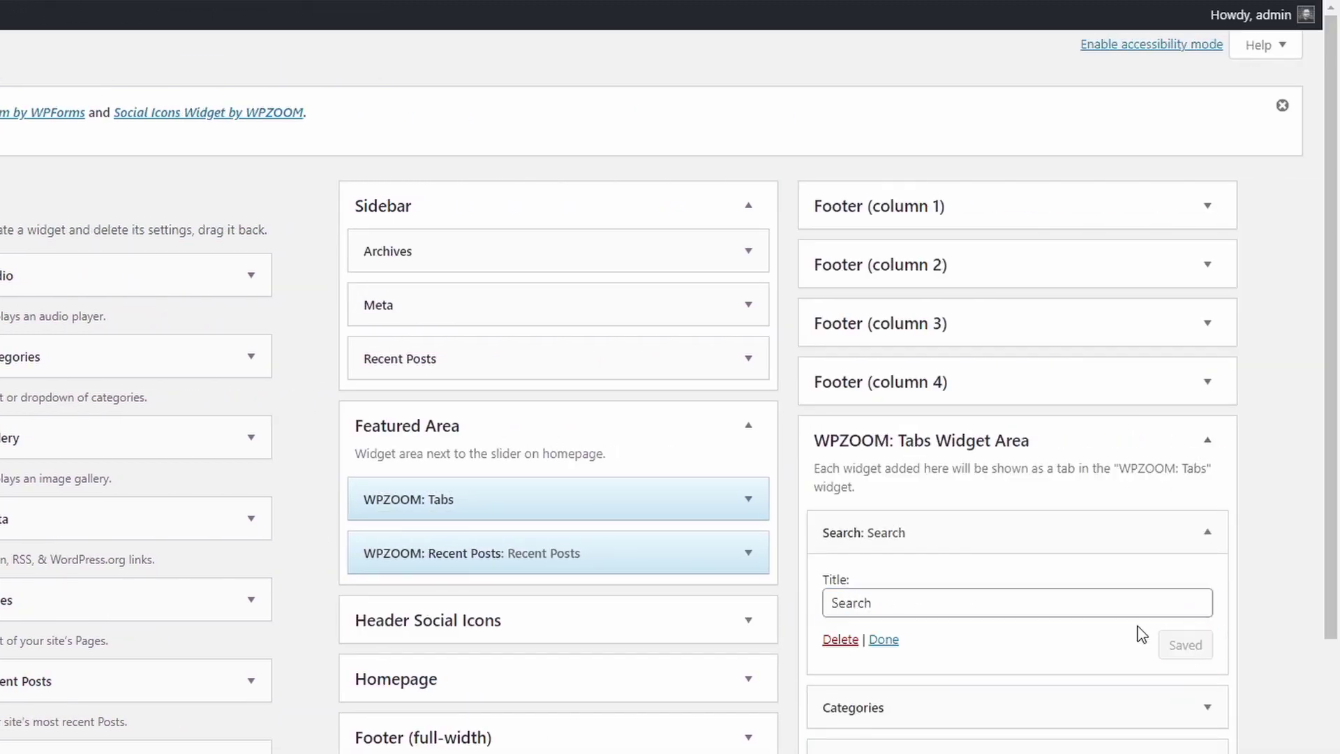
# Step: View the front page and check the Search, Categories and Recent Comments tabs beside the featured slider
pyautogui.click(143, 22)
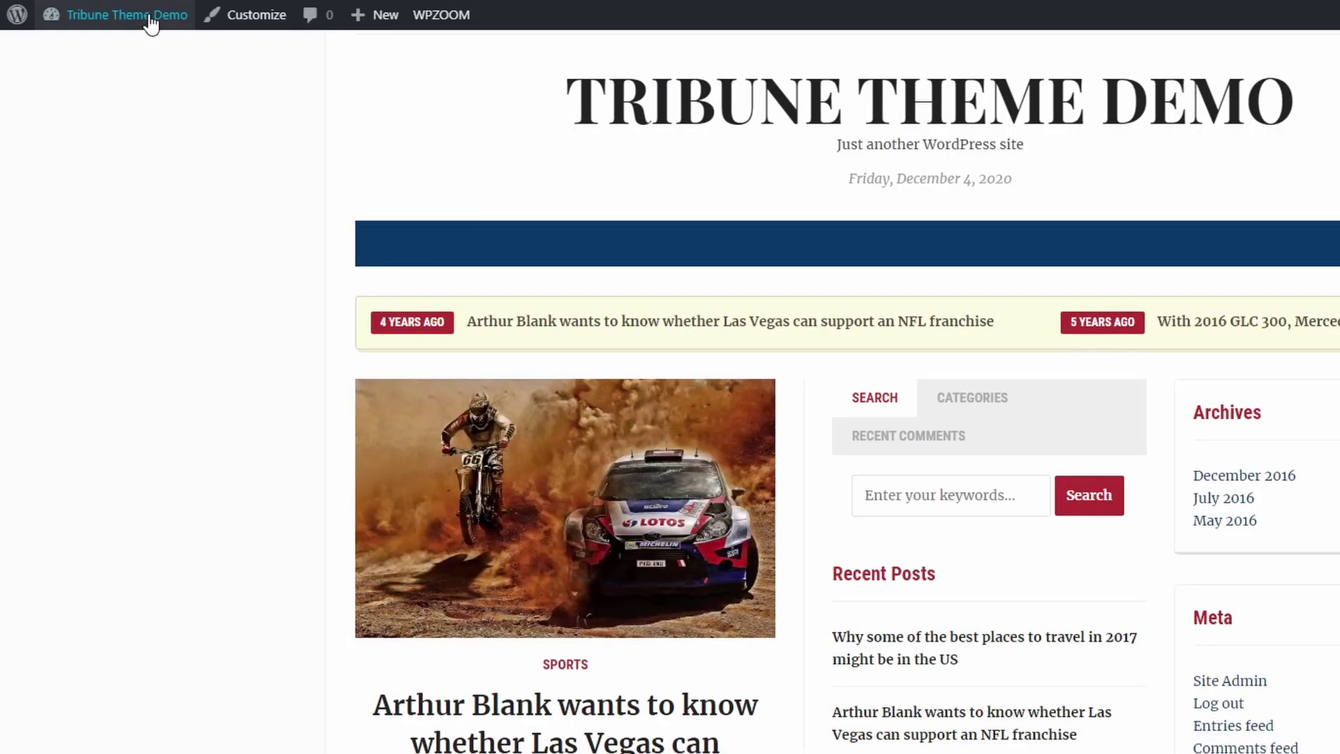
pyautogui.click(972, 402)
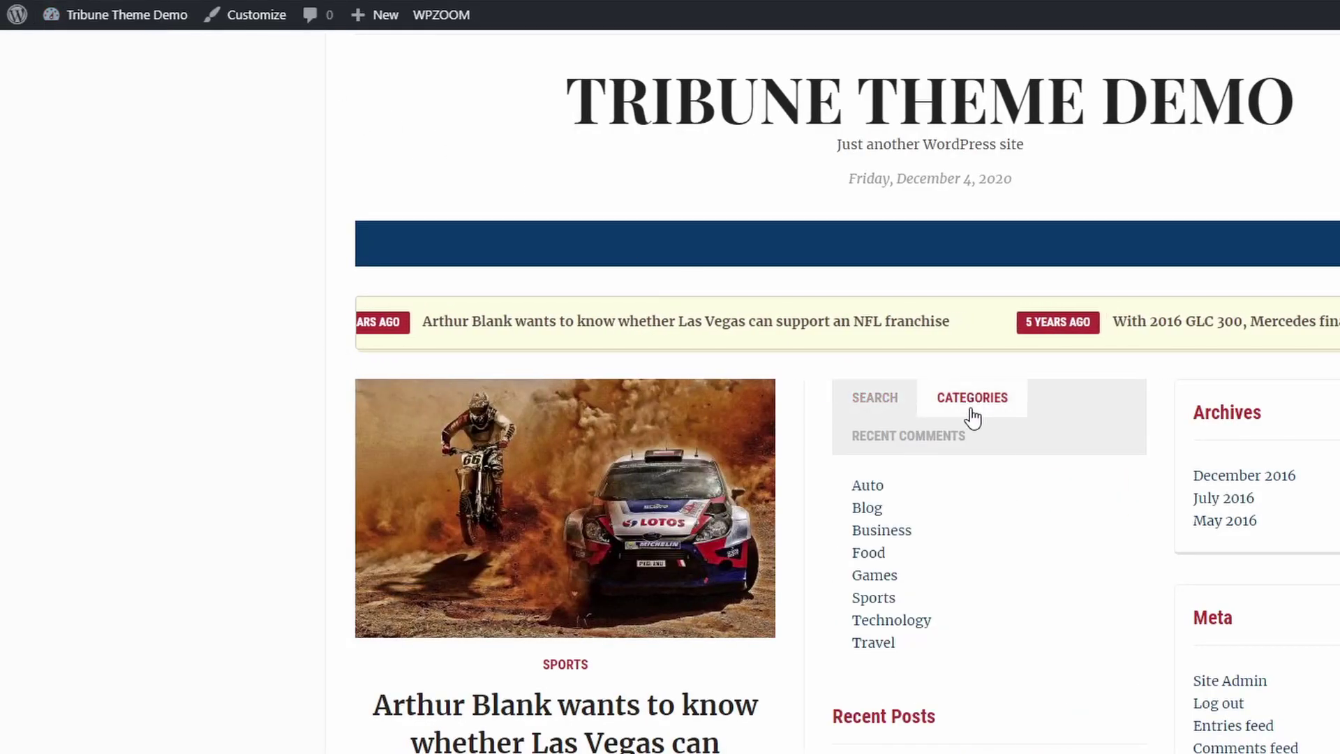
pyautogui.click(914, 438)
pyautogui.click(869, 407)
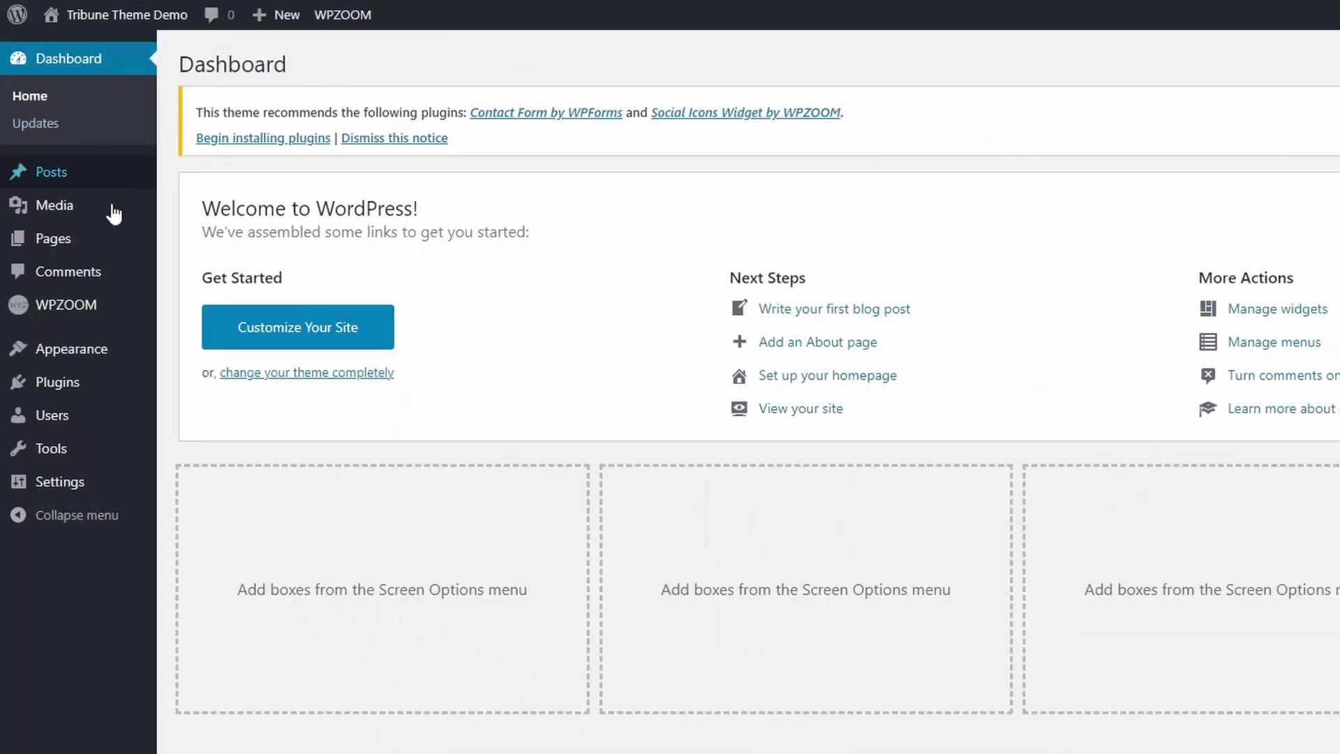
# Step: Open the WPZOOM Theme Options and review the General settings for breaking news, global posts, single posts and the sidebar
pyautogui.moveTo(87, 322)
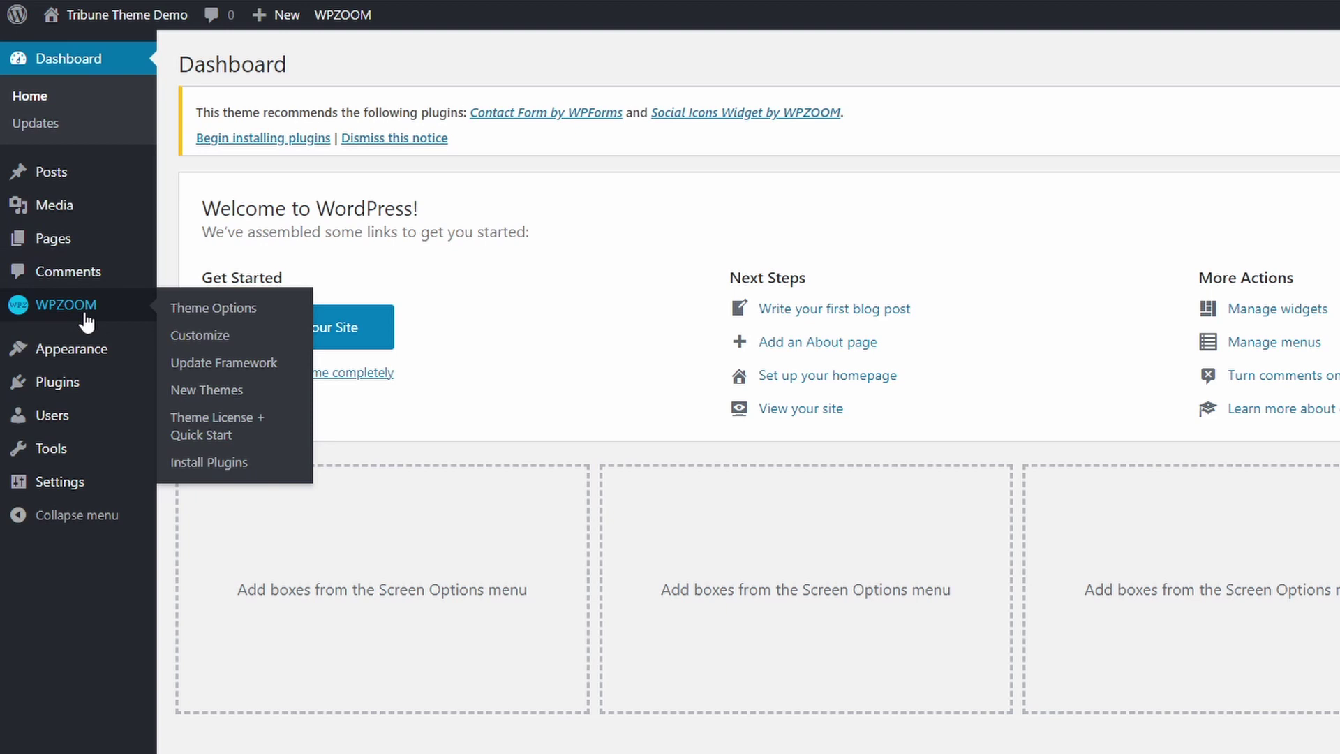
pyautogui.click(210, 309)
pyautogui.scroll(-3, 209, 293)
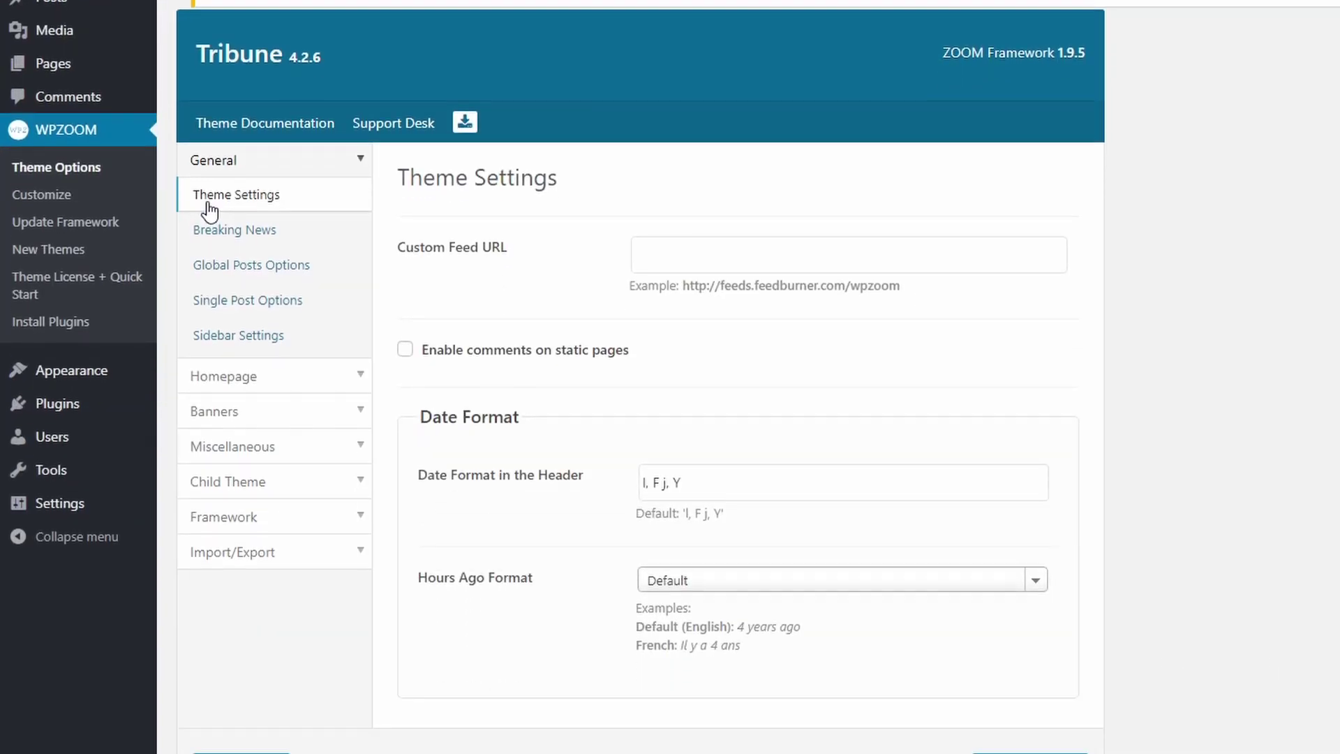
pyautogui.click(224, 220)
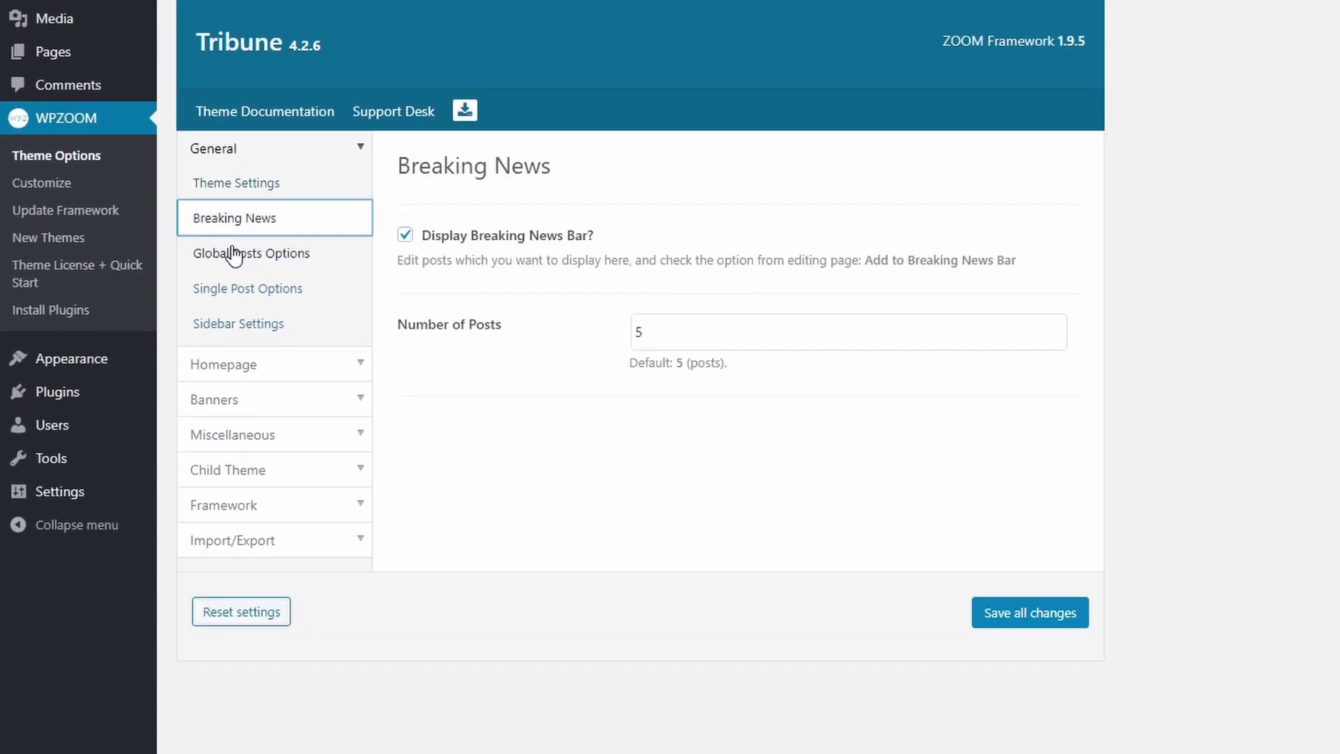
pyautogui.click(232, 254)
pyautogui.click(246, 292)
pyautogui.scroll(-1, 404, 342)
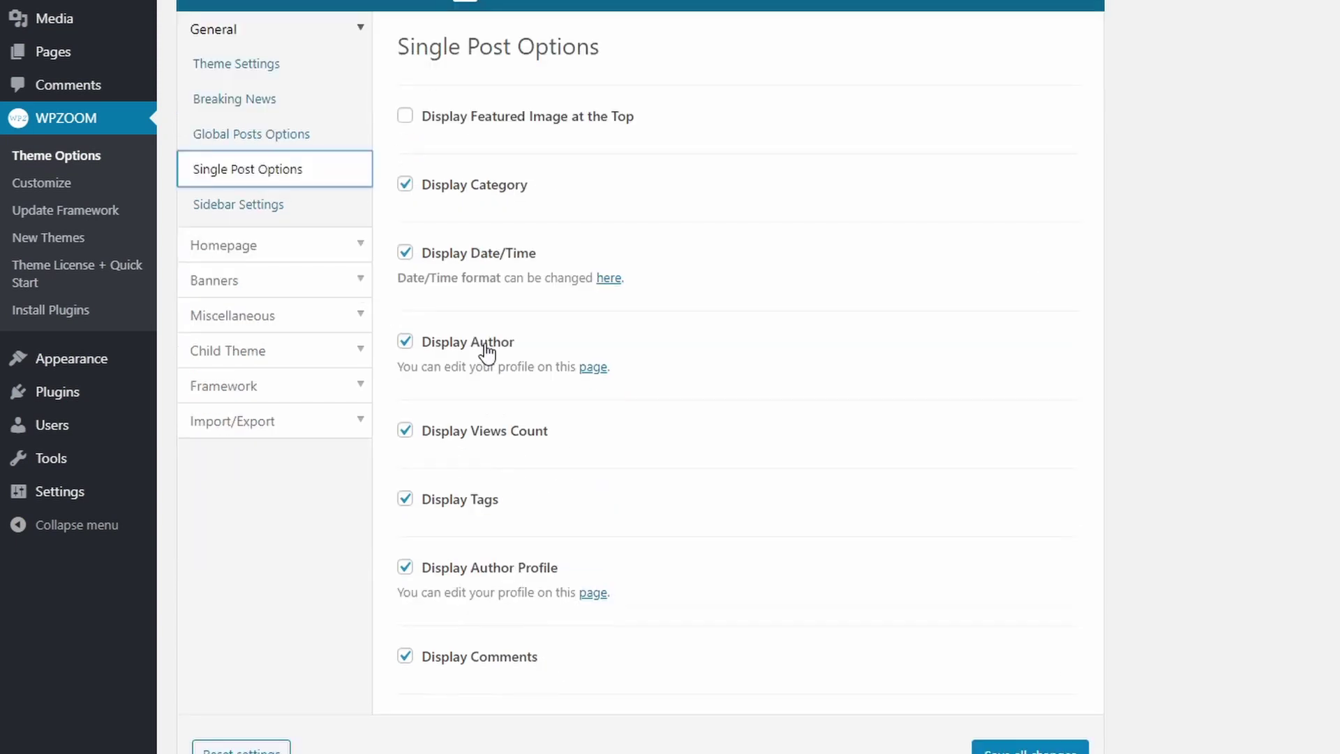
pyautogui.scroll(1, 407, 338)
pyautogui.click(271, 326)
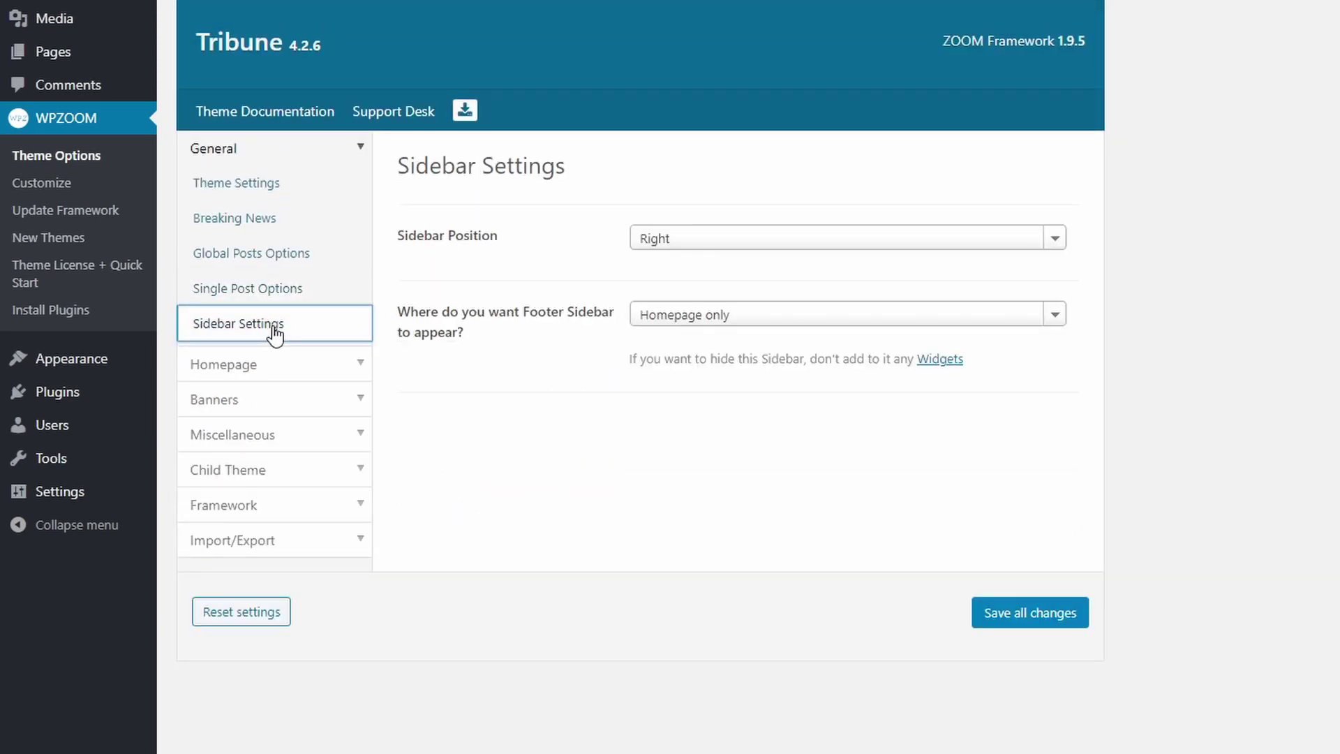
# Step: Review the banner ad settings for the header, homepage, before and after post content, and sidebar
pyautogui.click(255, 403)
pyautogui.scroll(-2, 461, 282)
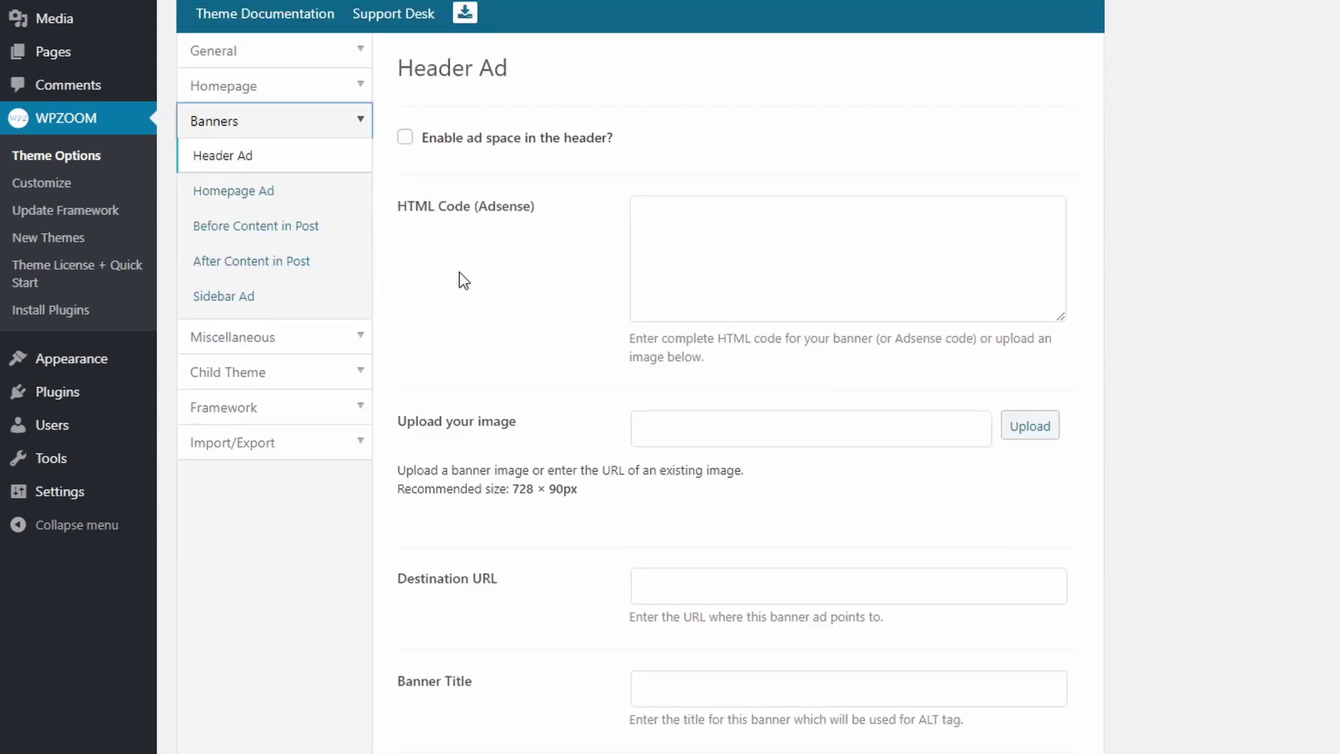
pyautogui.scroll(1, 482, 308)
pyautogui.click(285, 234)
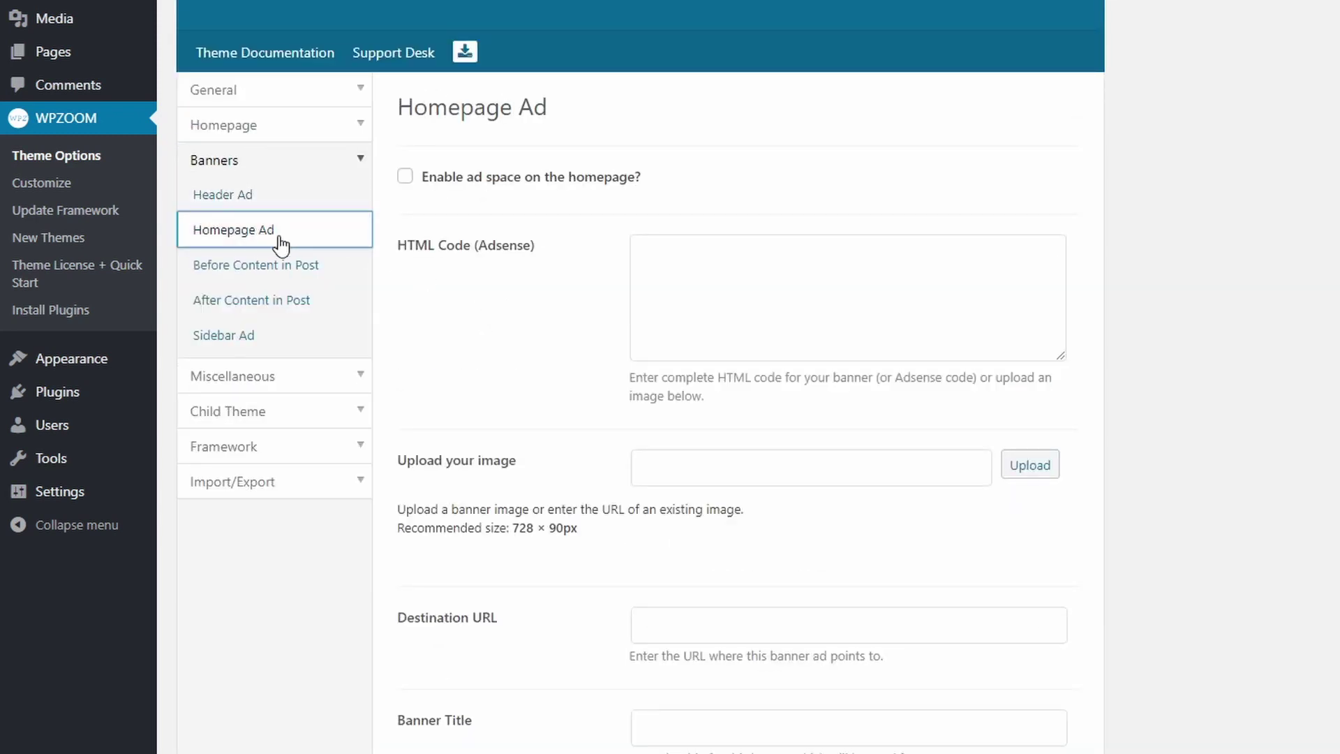
pyautogui.click(260, 268)
pyautogui.click(252, 298)
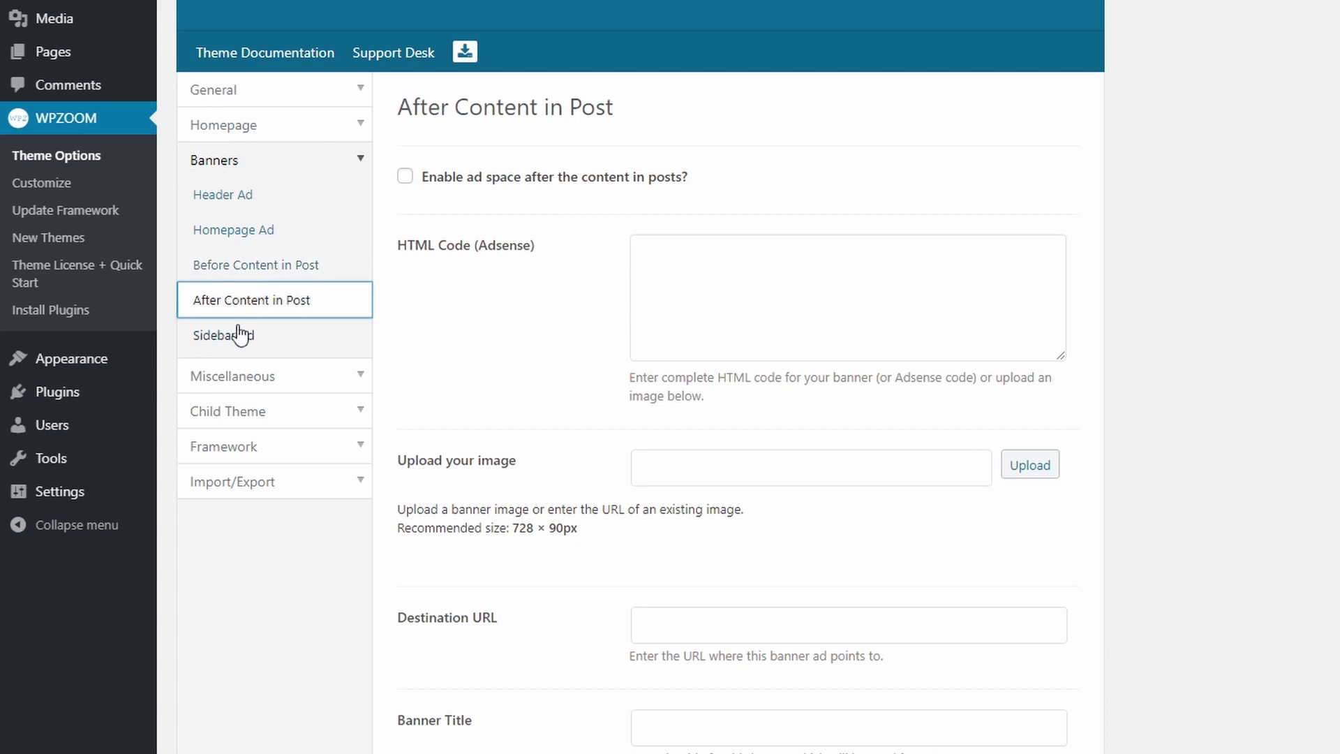
pyautogui.click(238, 337)
# Step: Open the Miscellaneous custom code settings and examine the Header Code and Footer Code & Analytics fields
pyautogui.click(255, 377)
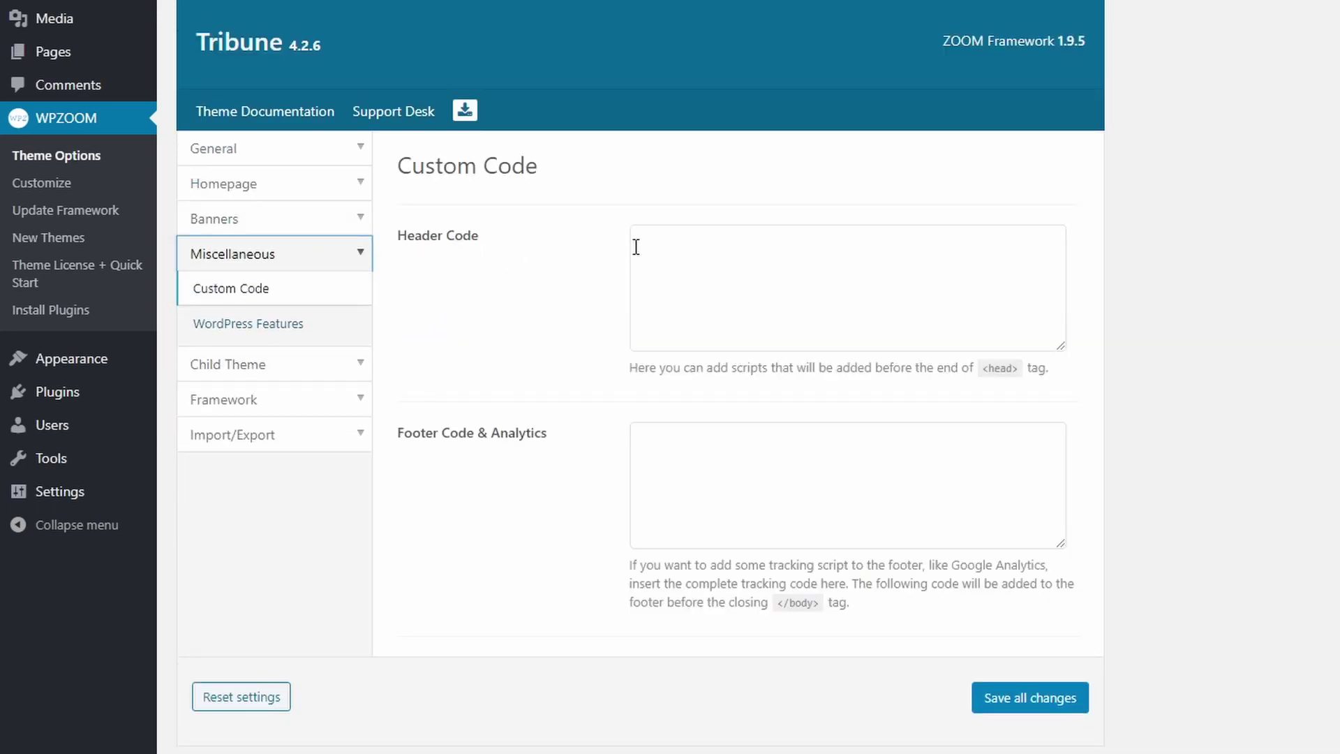
pyautogui.click(667, 453)
pyautogui.click(691, 280)
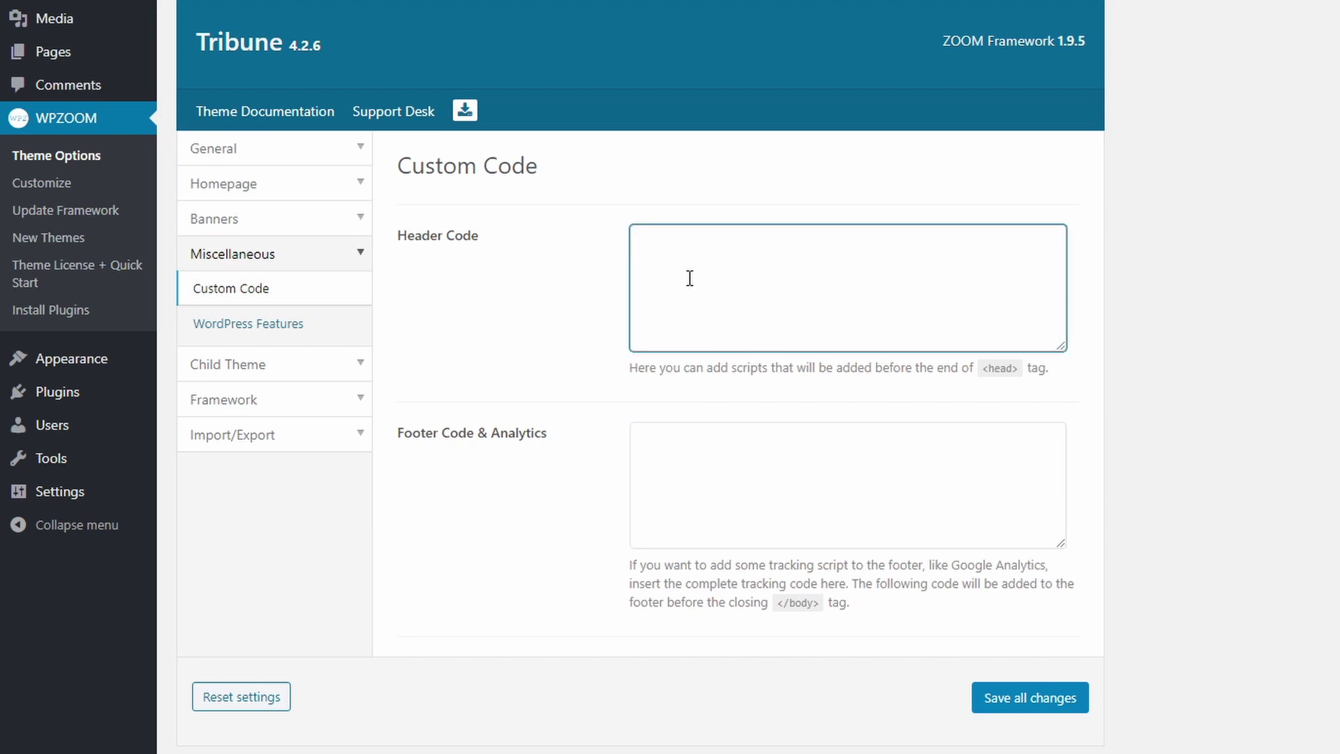
# Step: Open the theme Customizer and review the Site Identity settings for logo, title, tagline and site icon
pyautogui.click(544, 203)
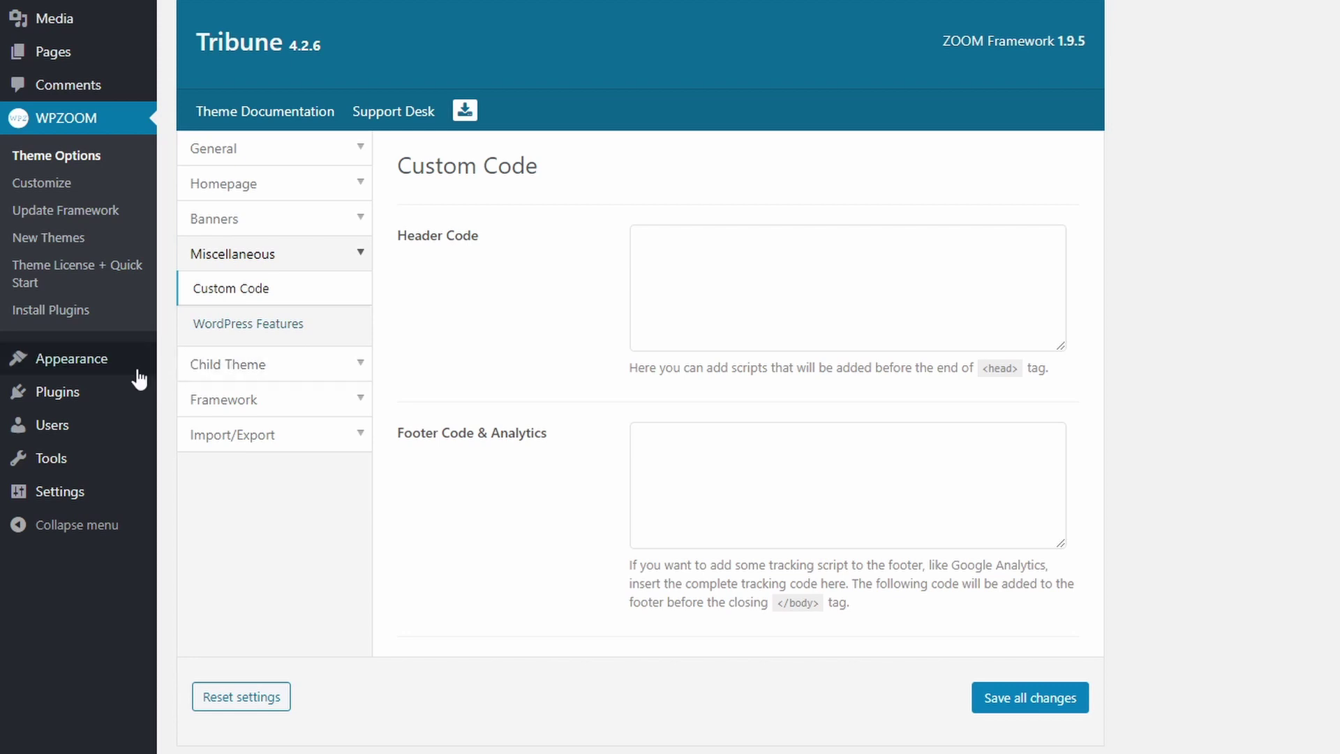
pyautogui.moveTo(107, 372)
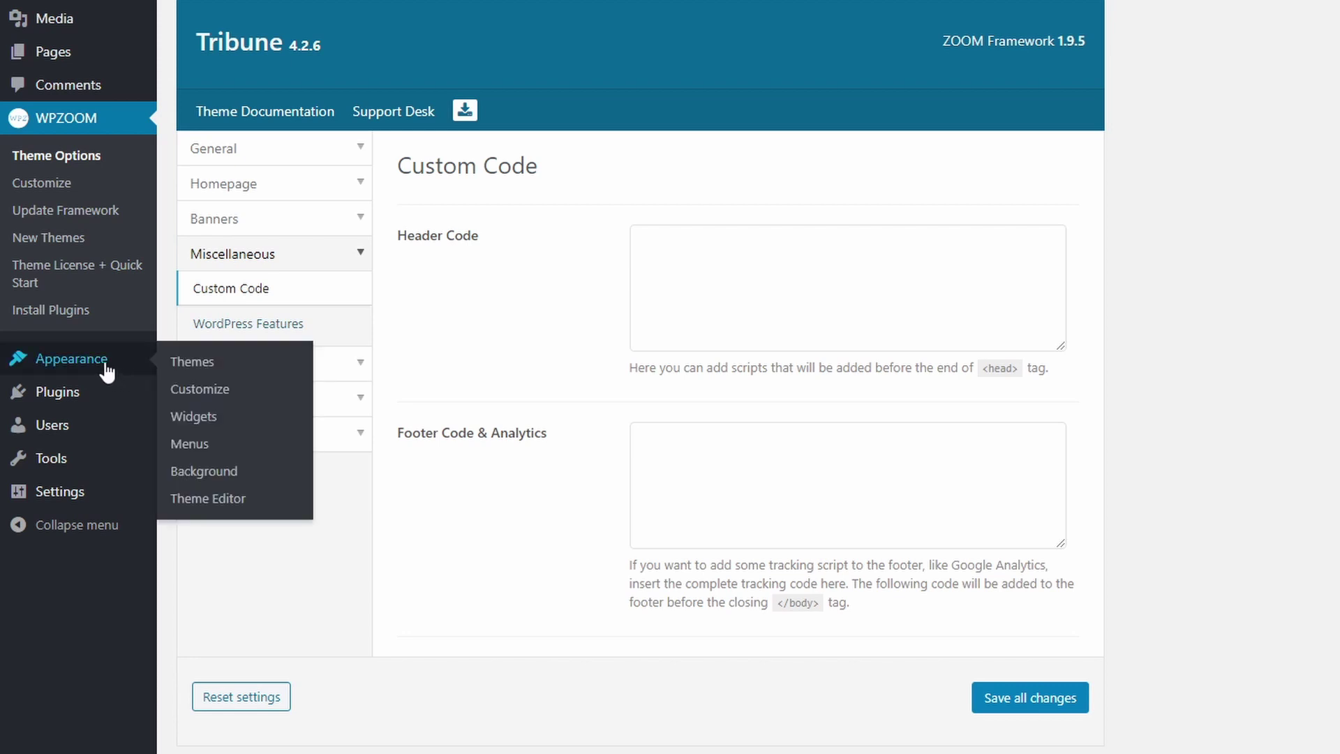
pyautogui.click(200, 392)
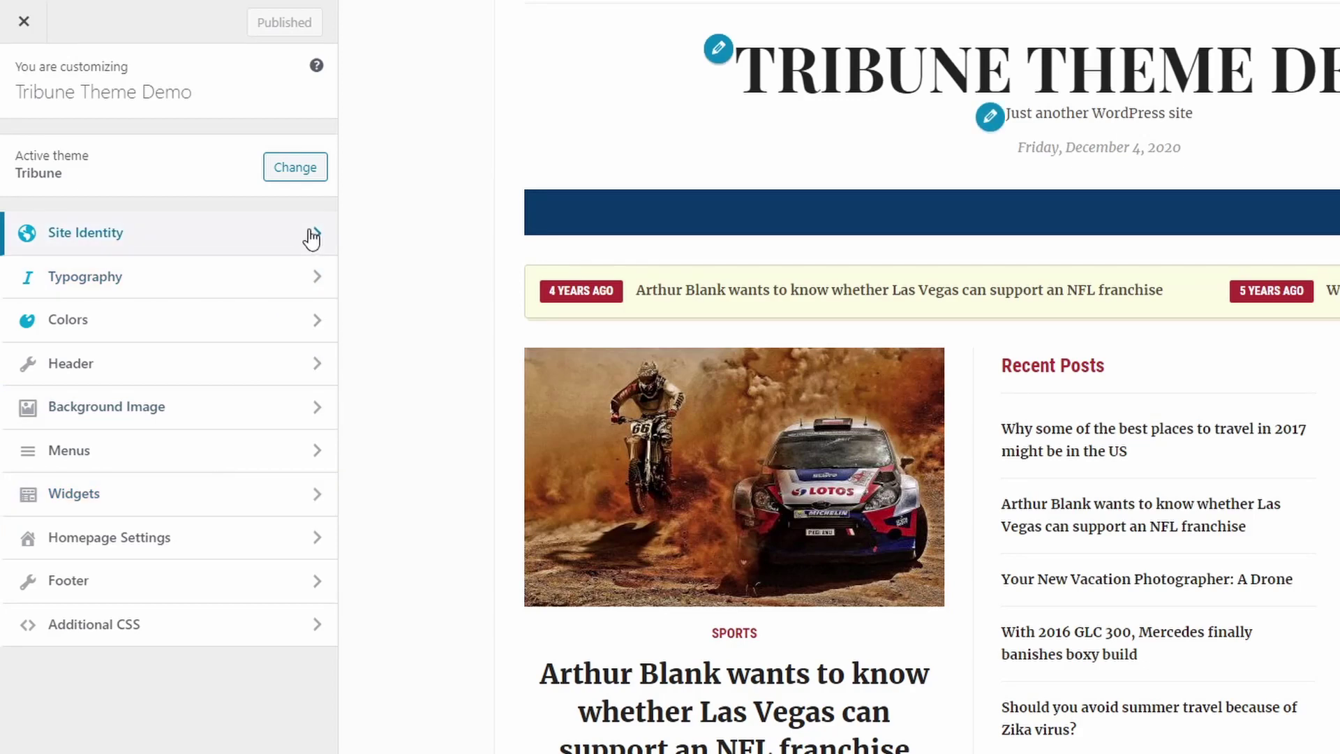
pyautogui.click(312, 238)
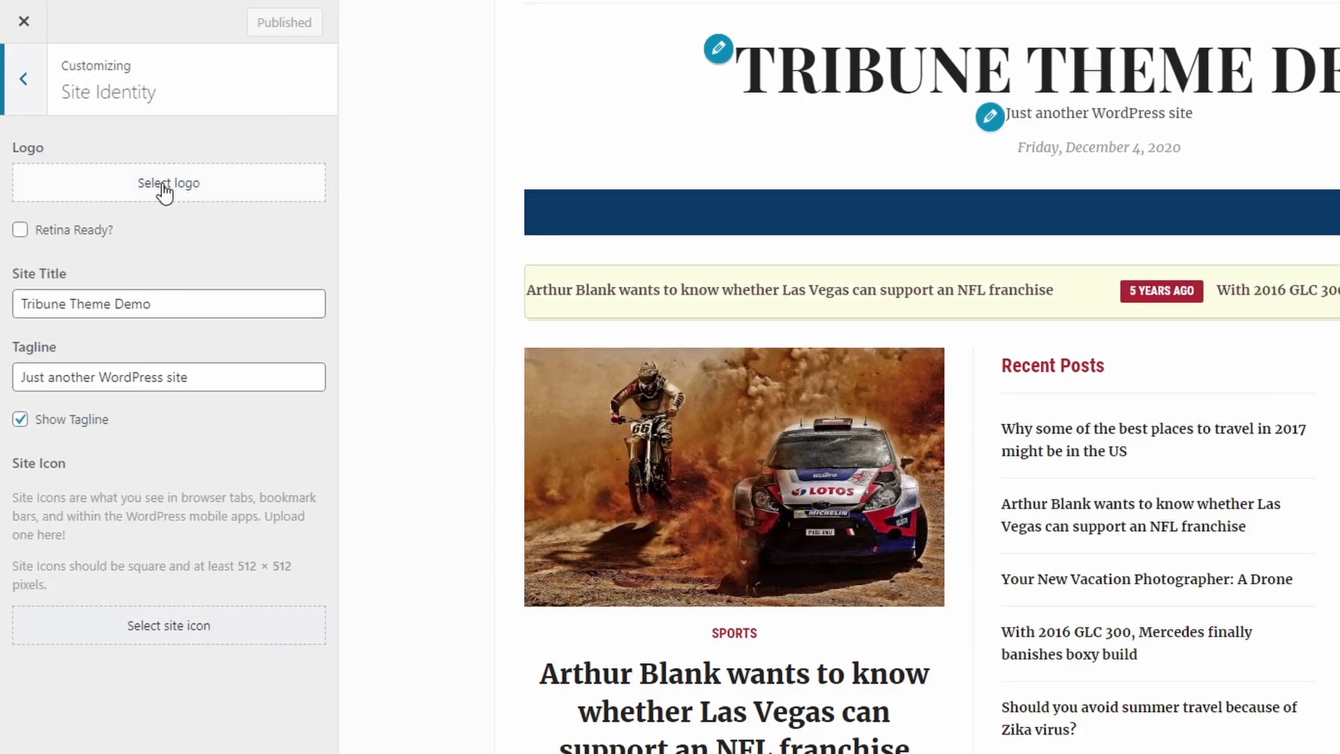
pyautogui.click(24, 88)
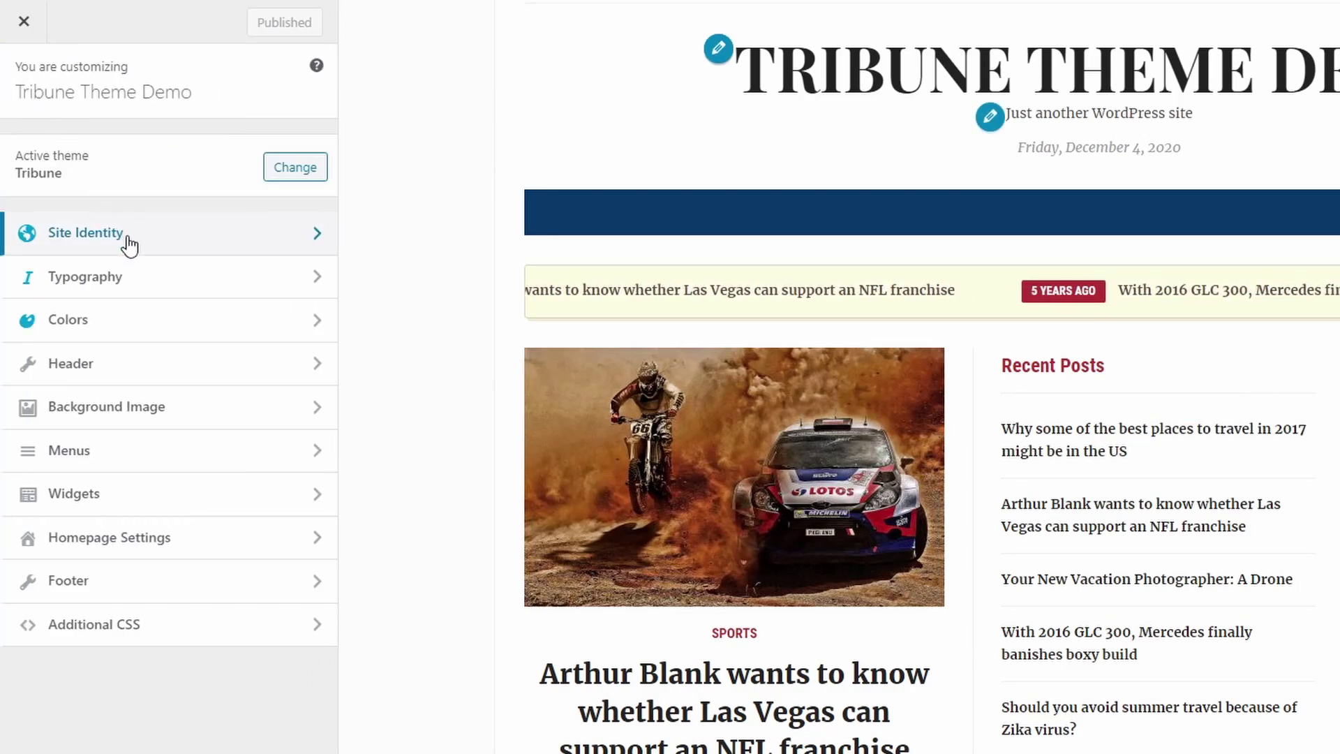
# Step: Try Noto Serif as the font family for the Body text in the Typography settings
pyautogui.click(144, 279)
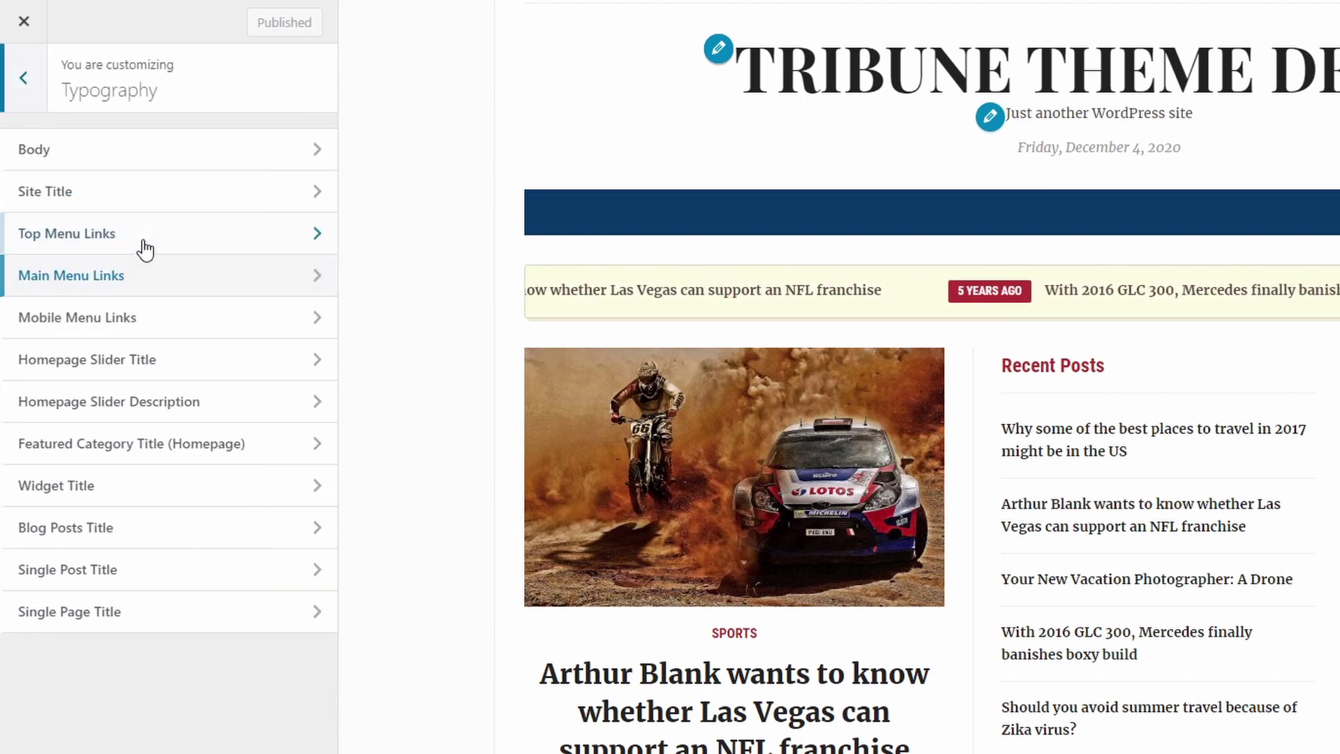
pyautogui.click(124, 165)
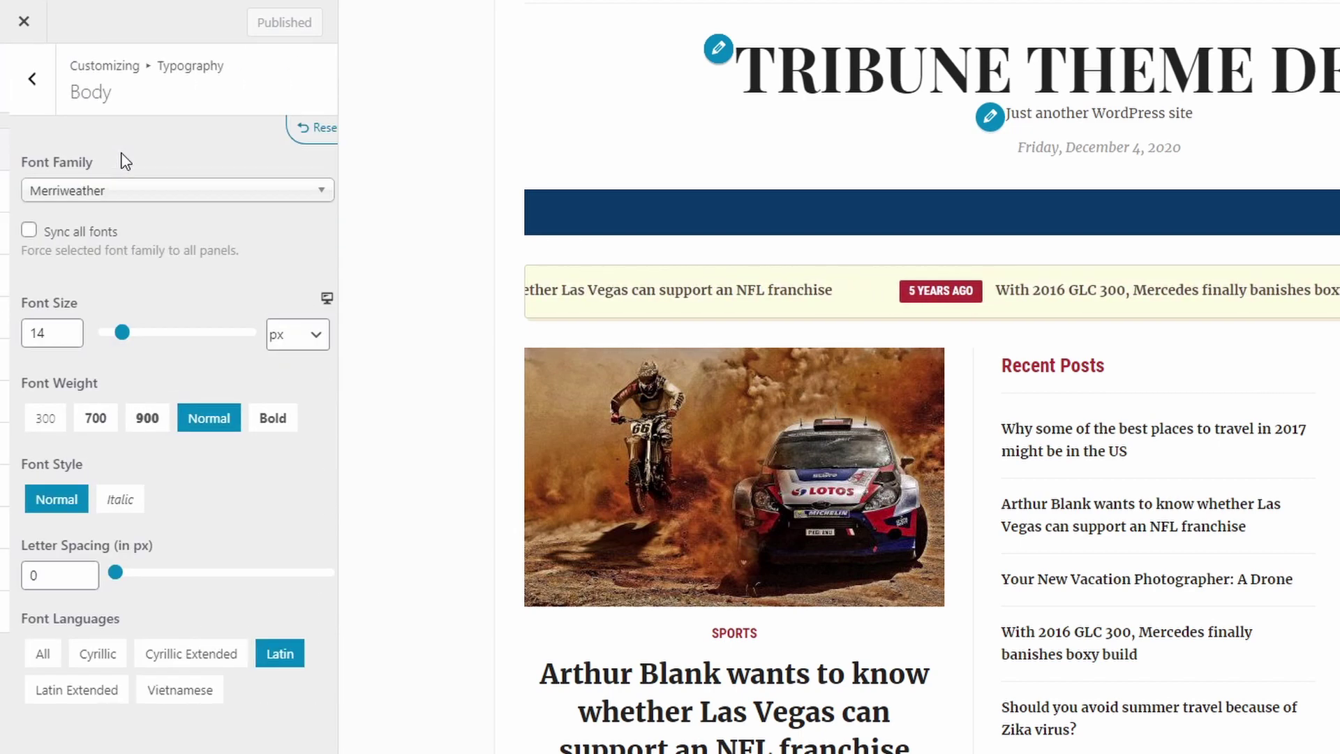
pyautogui.click(150, 201)
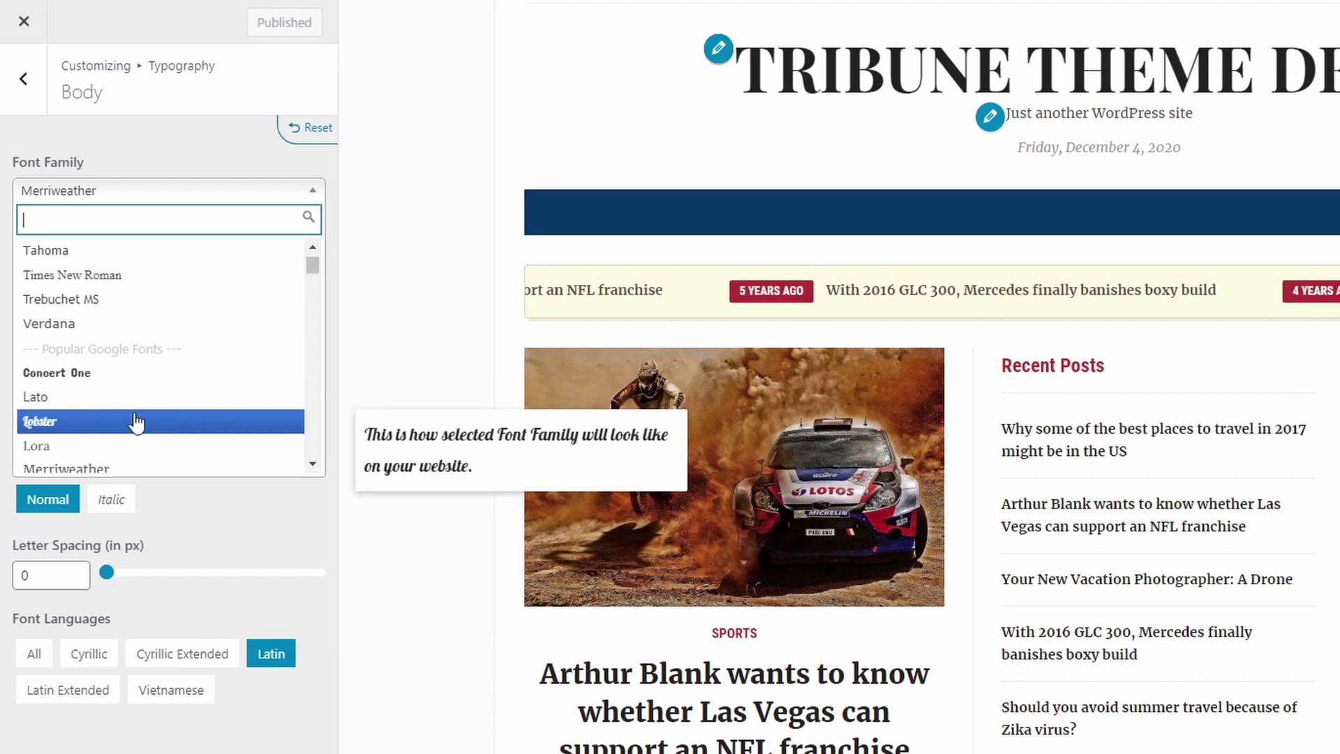
pyautogui.scroll(-2, 139, 421)
pyautogui.scroll(-15, 146, 418)
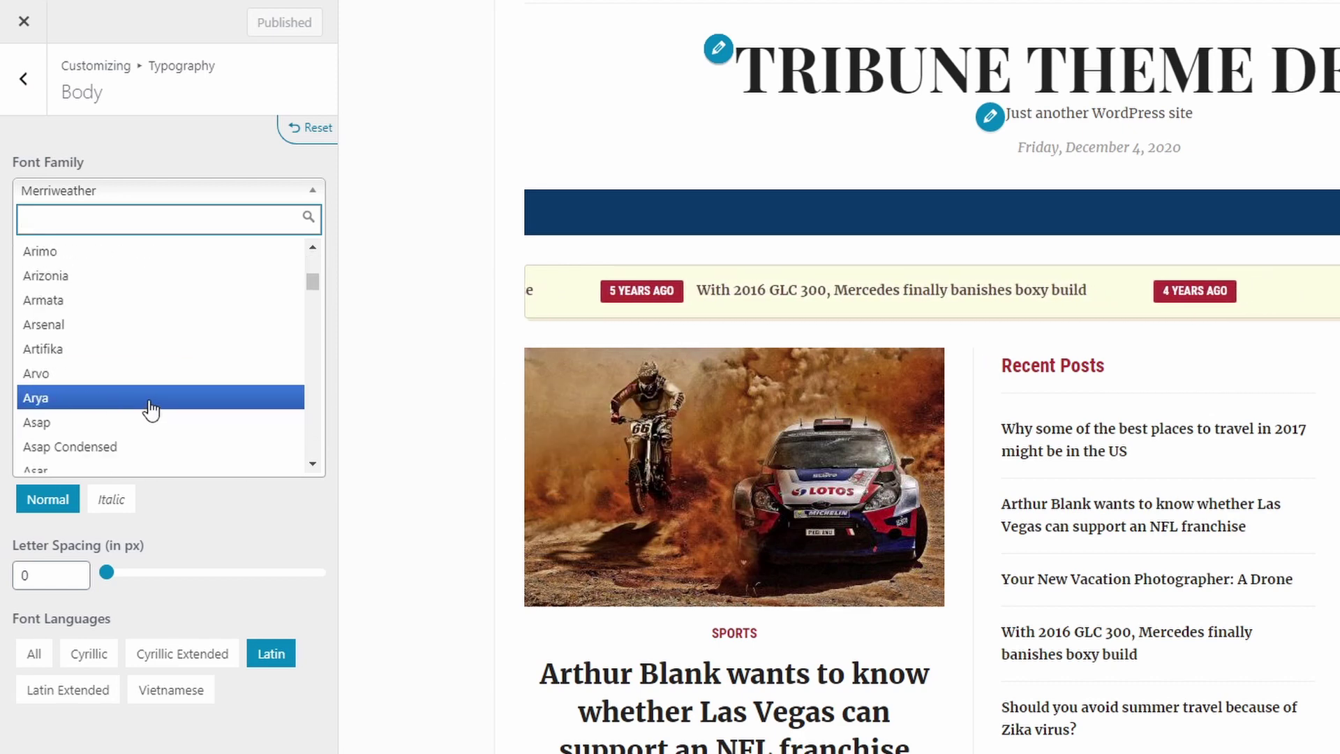
pyautogui.write('Noto Serif')
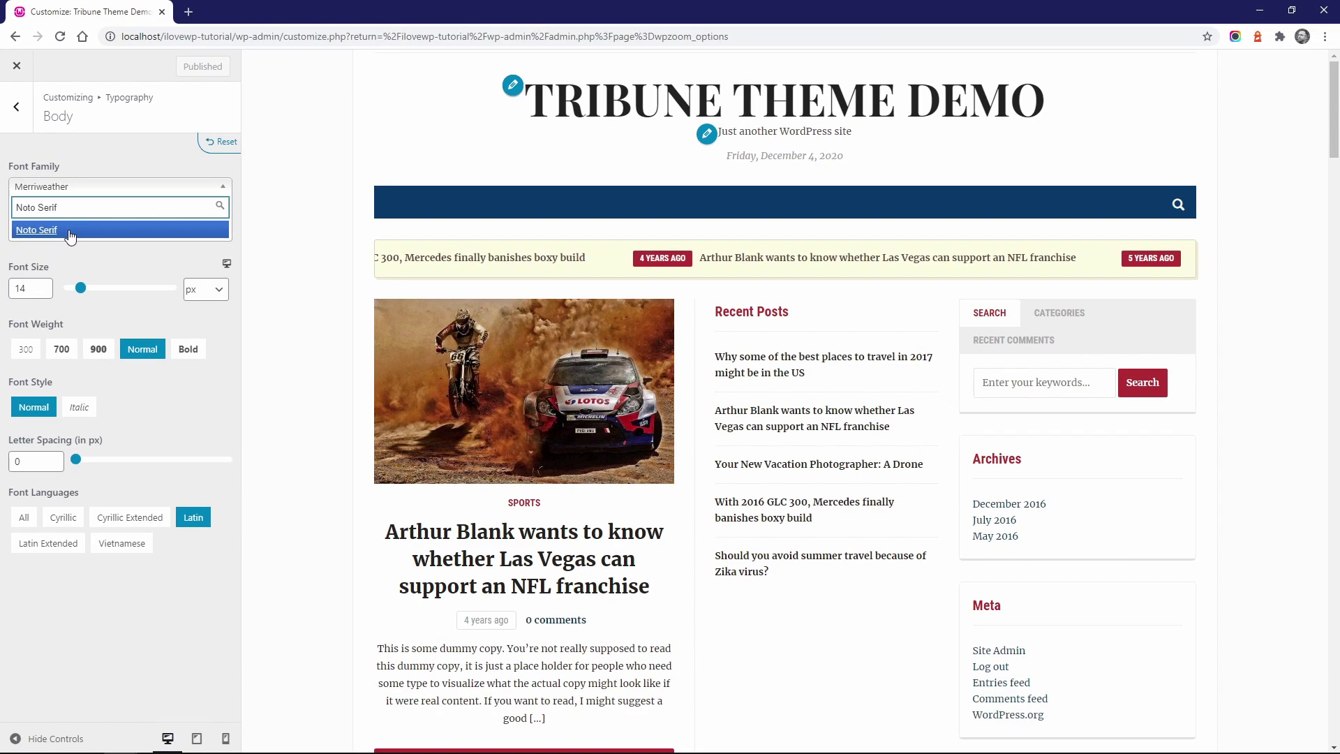
pyautogui.click(82, 237)
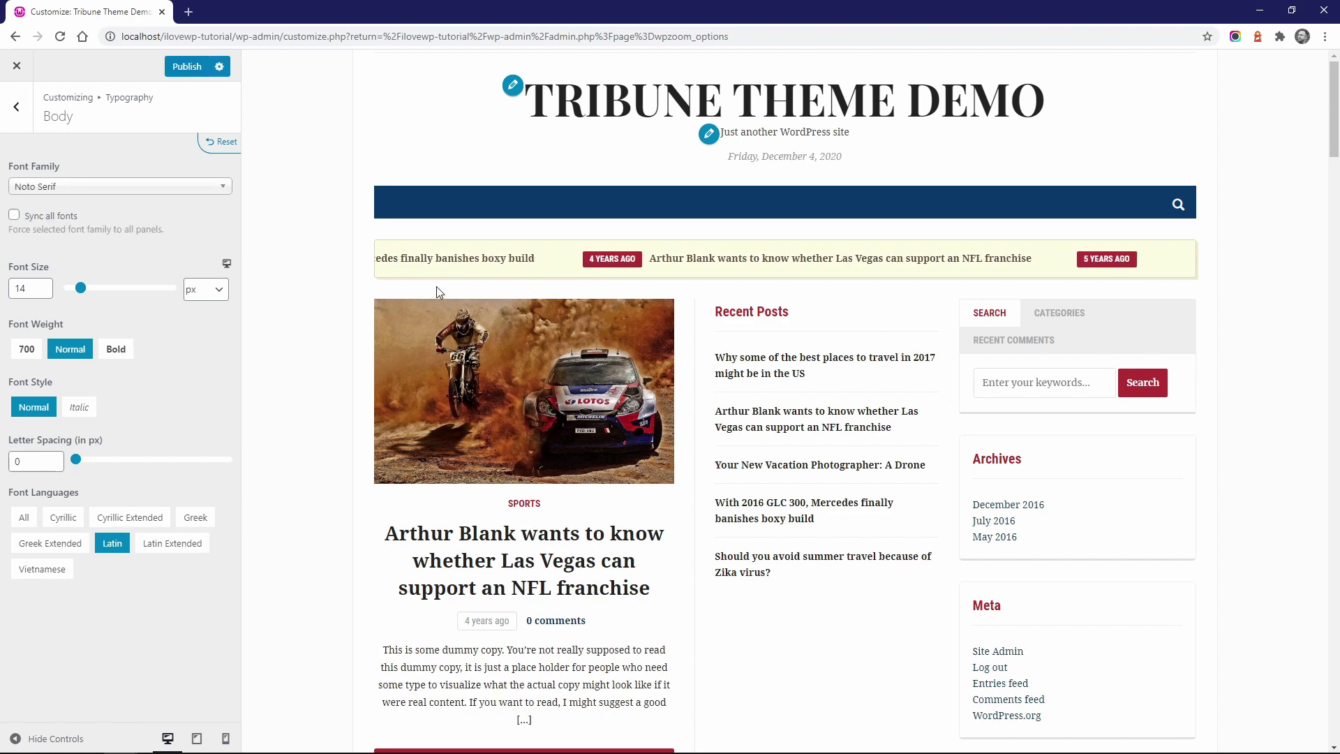
# Step: Set the Body text's font family to Montserrat and return to the main Customizer list
pyautogui.click(85, 187)
pyautogui.write('Montserrat')
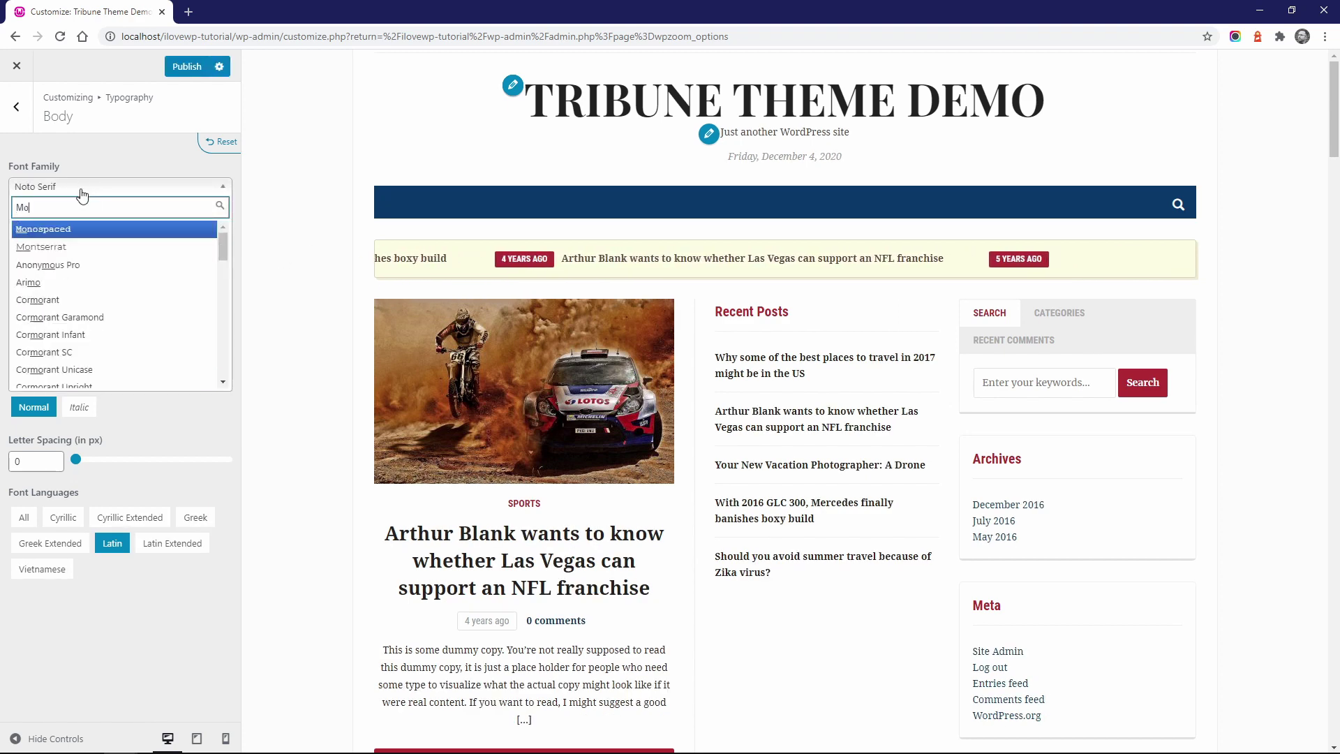
pyautogui.click(62, 226)
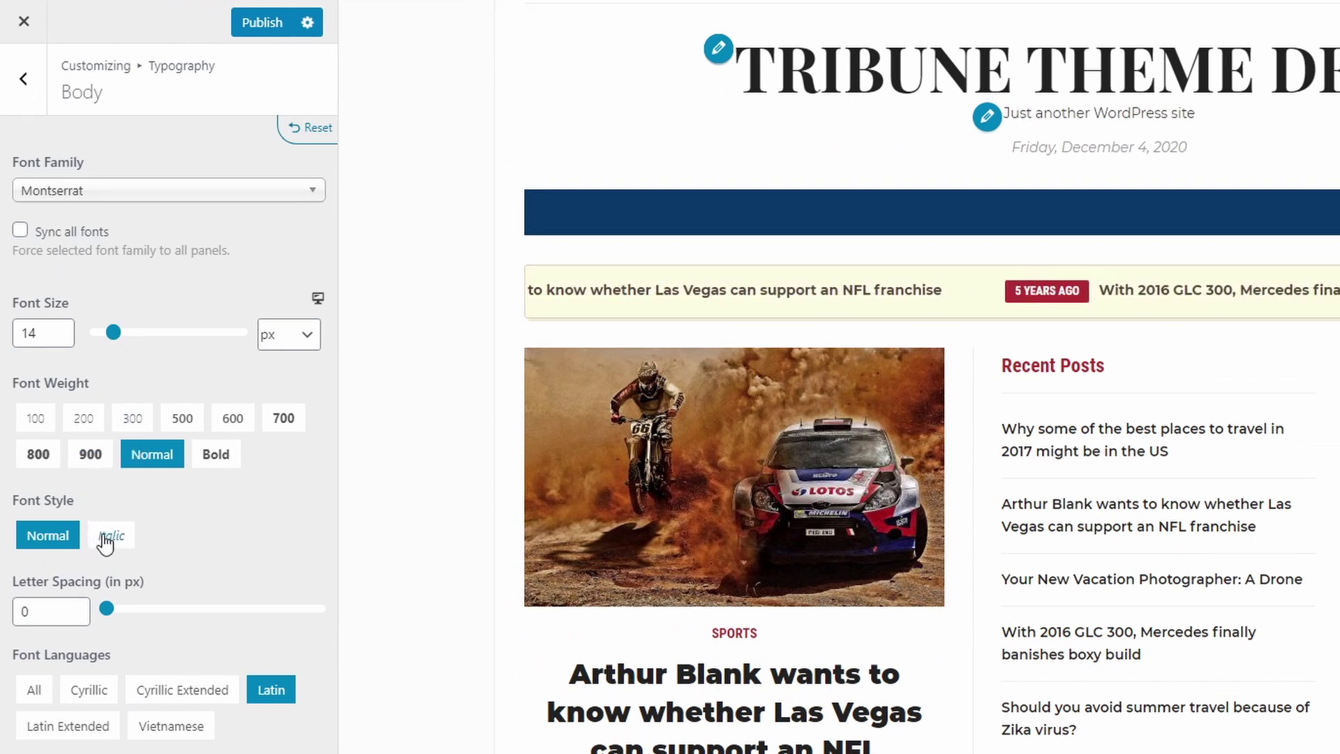
pyautogui.click(23, 79)
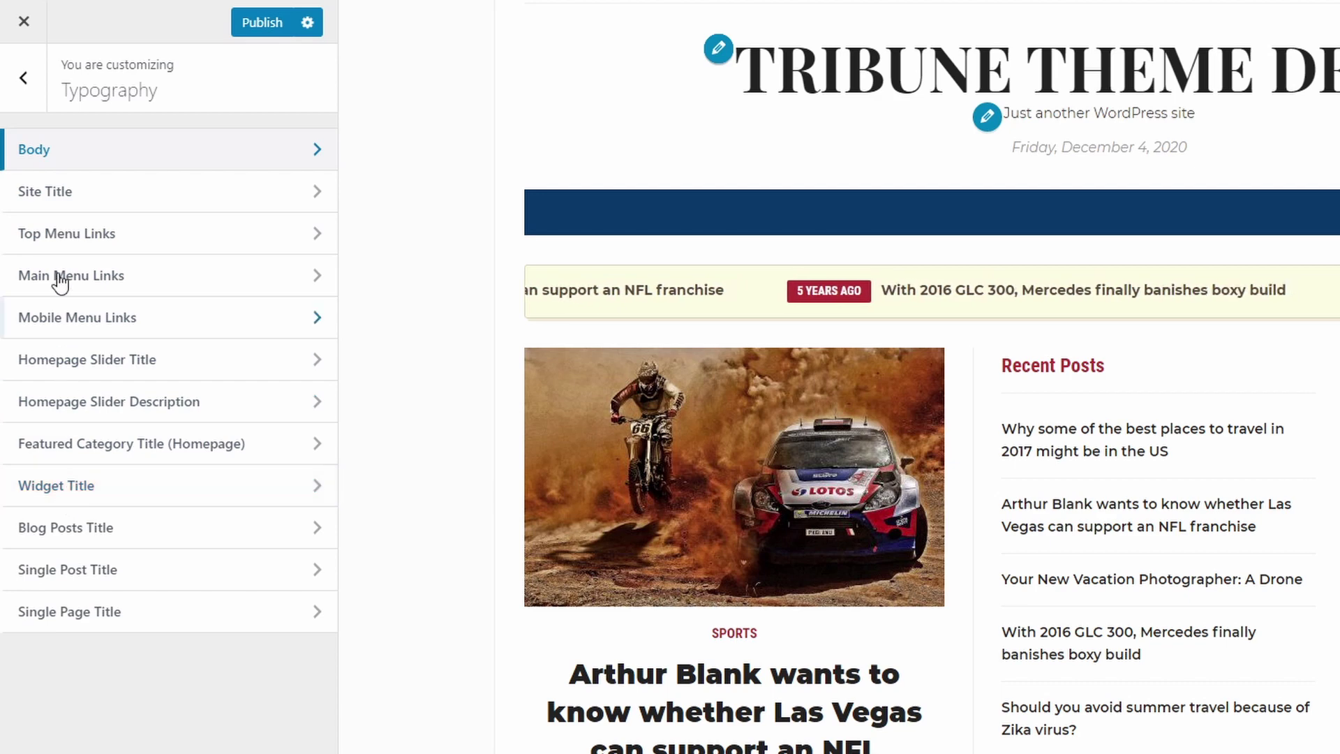
pyautogui.click(35, 98)
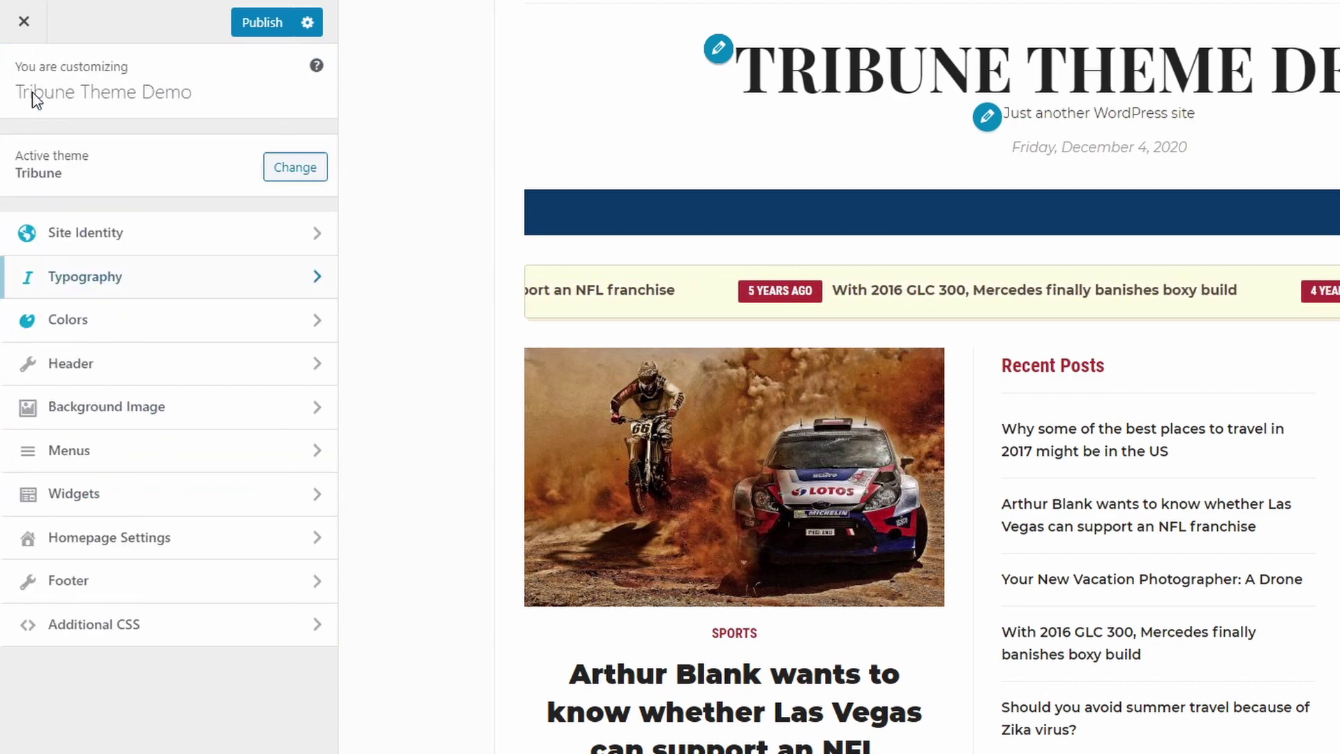
# Step: Open the Colors settings and review the General color options
pyautogui.click(69, 326)
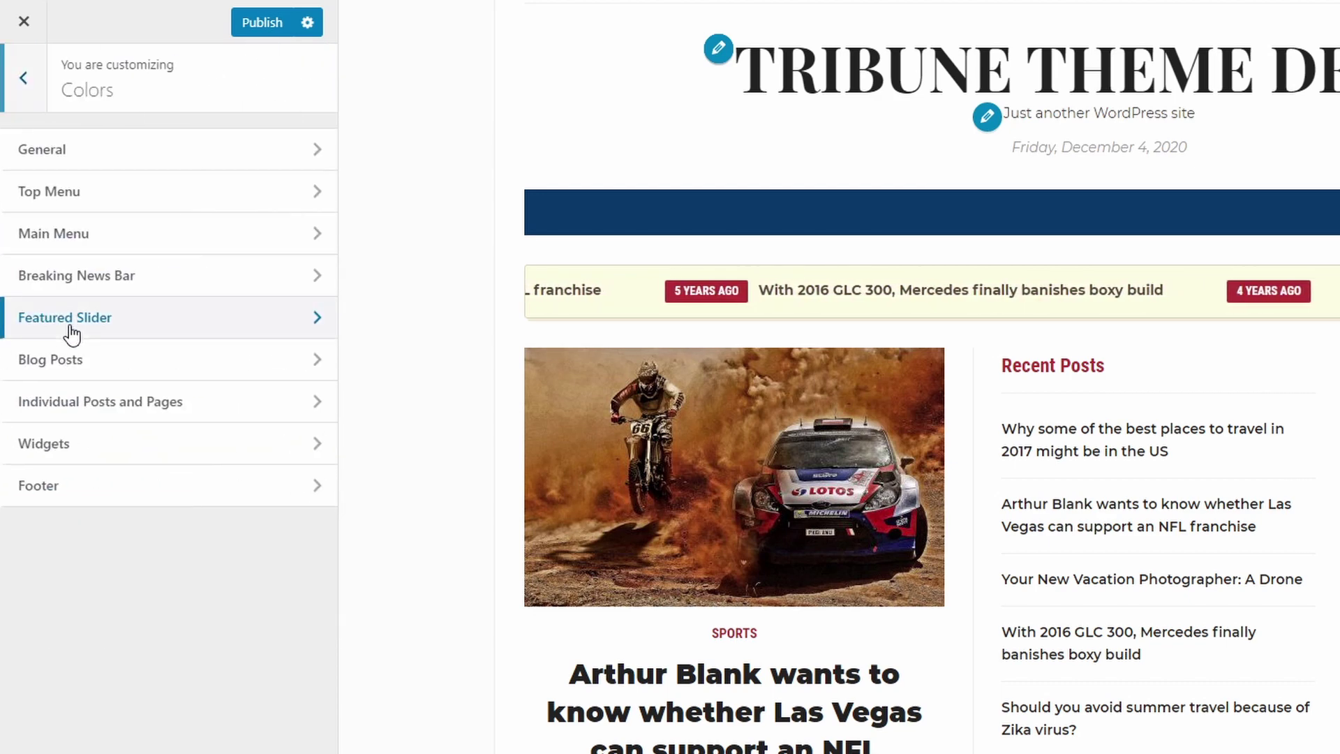
pyautogui.click(79, 153)
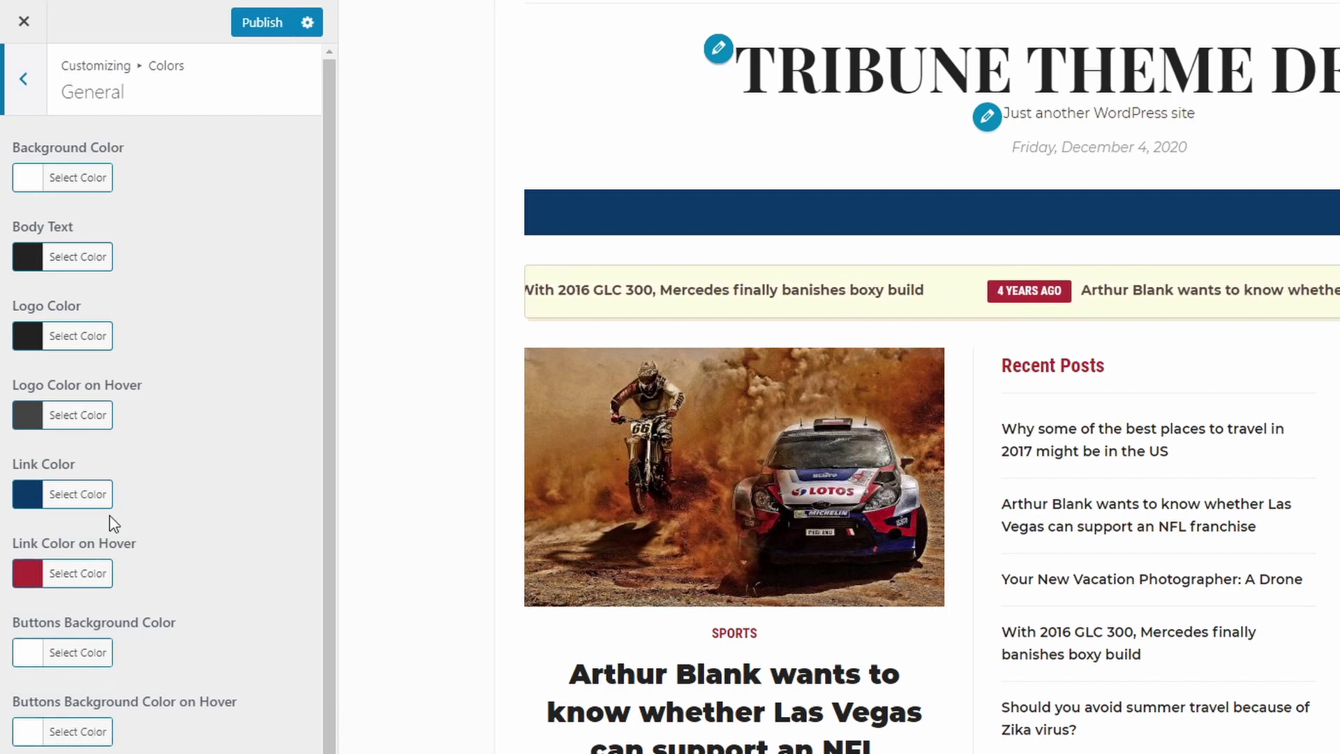
pyautogui.click(16, 108)
# Step: Set the Main Menu background color to bright red #ff0505 and publish the changes
pyautogui.click(72, 230)
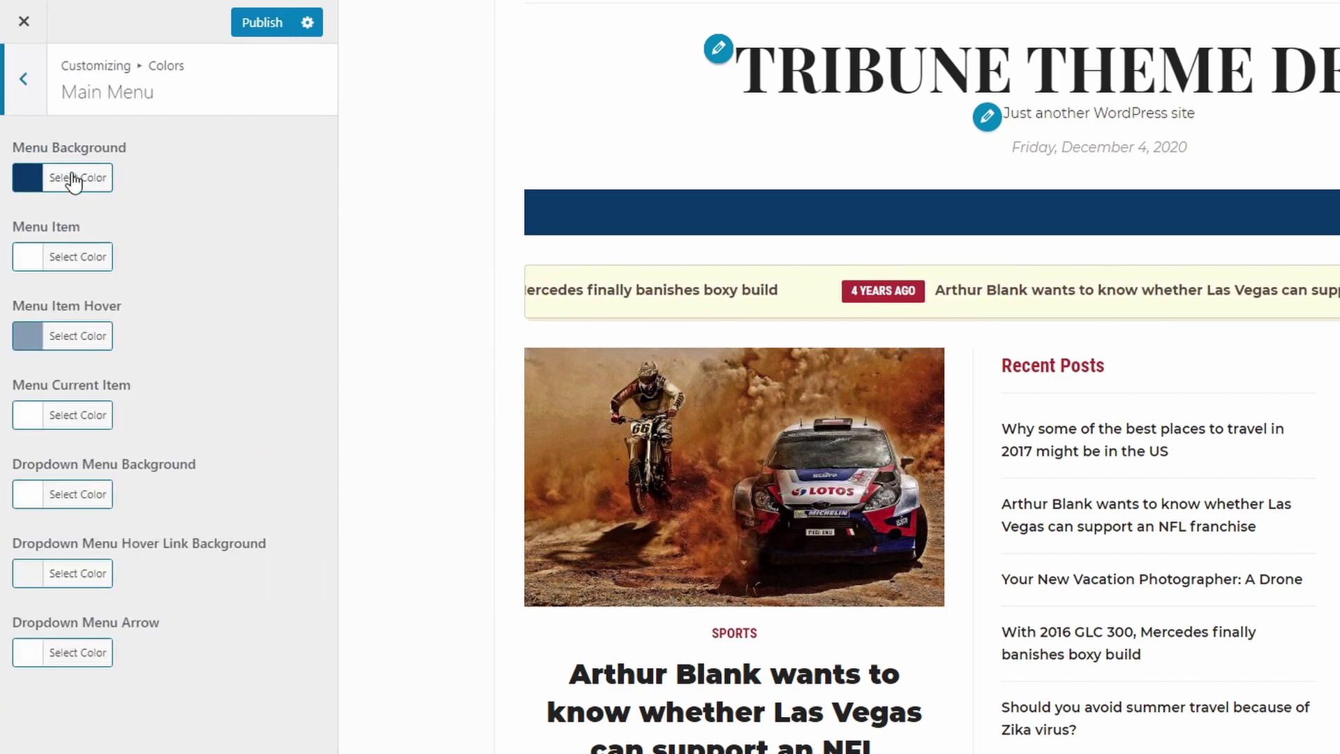
pyautogui.click(78, 177)
pyautogui.moveTo(120, 314); pyautogui.dragTo(12, 215)
pyautogui.click(139, 99)
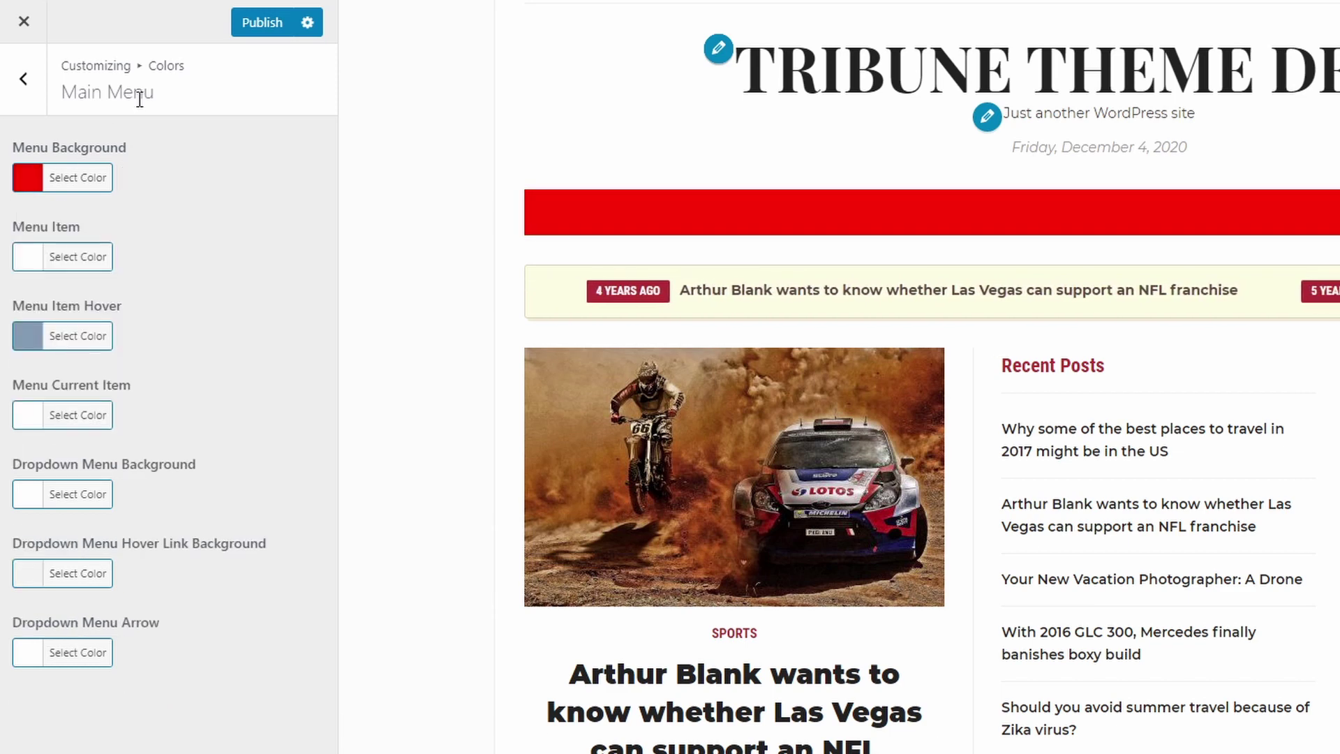
pyautogui.click(41, 99)
pyautogui.click(251, 31)
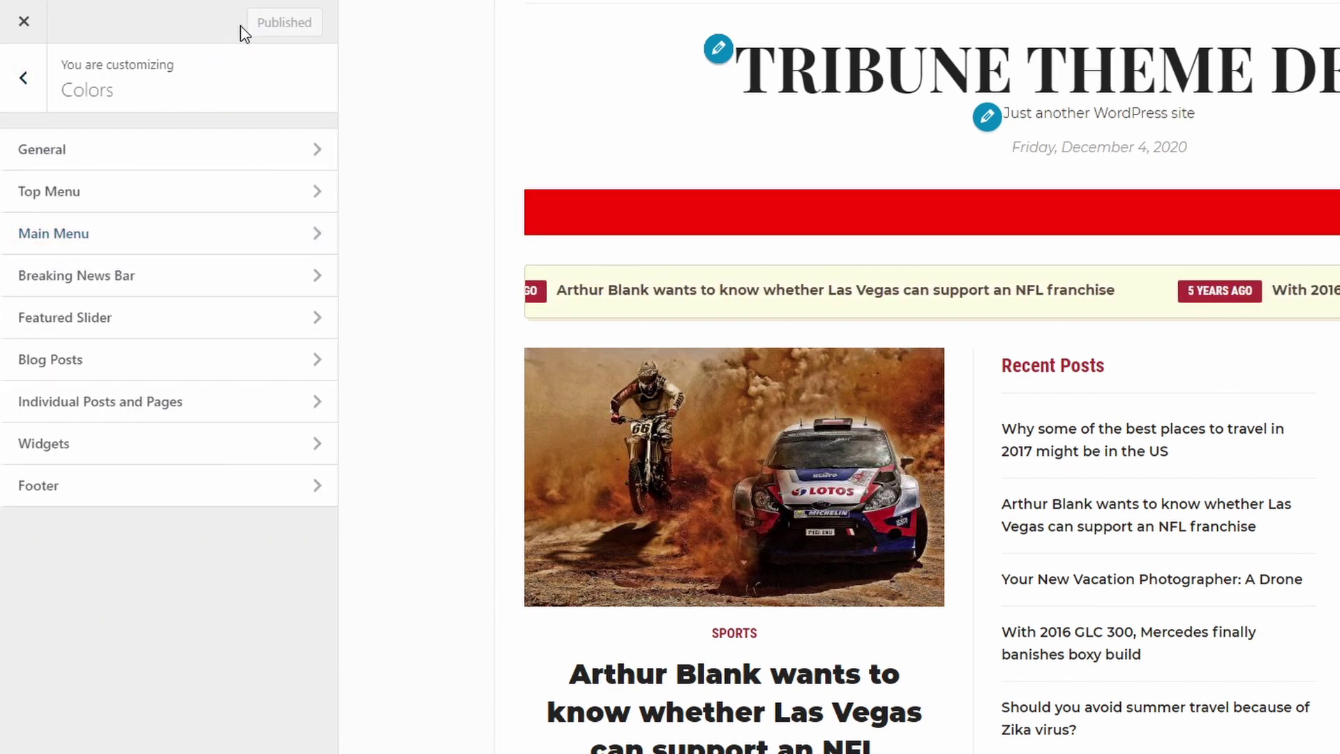
pyautogui.click(27, 80)
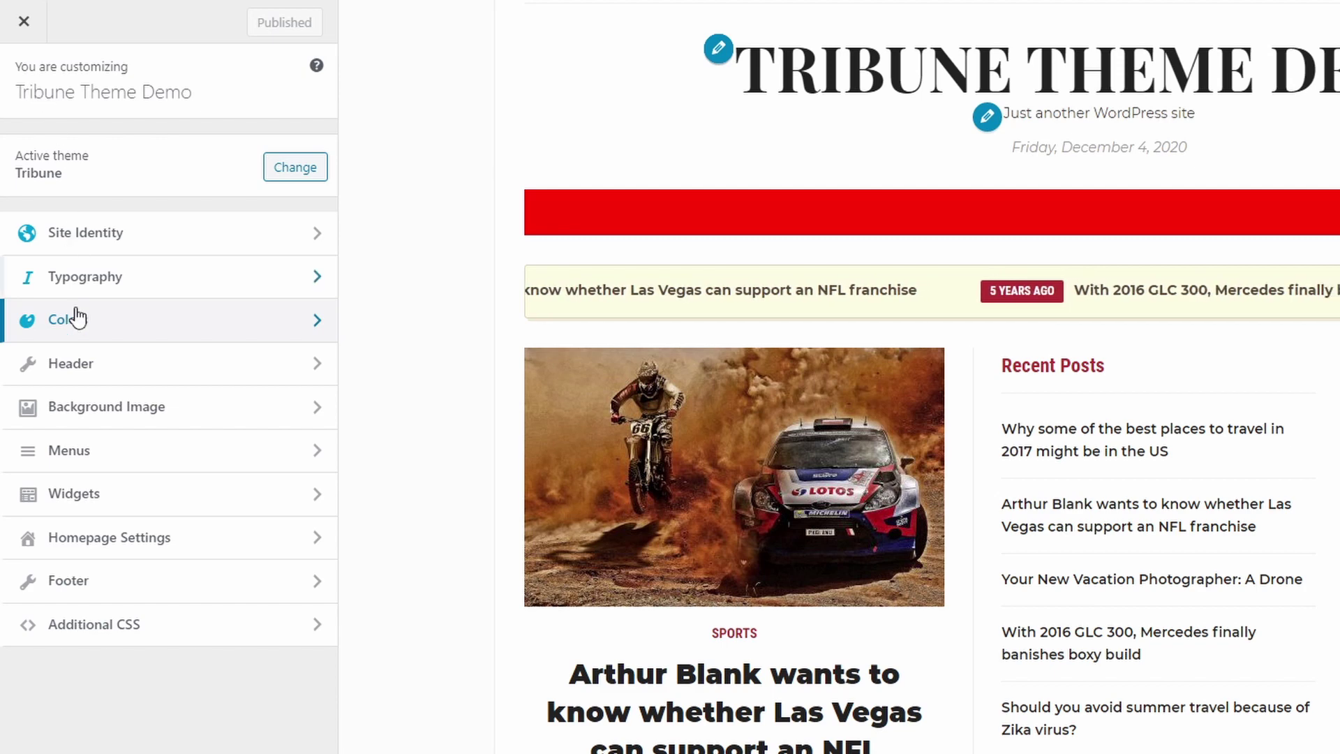
# Step: Assign the menu named Main to the Main Menu location and publish the change
pyautogui.click(72, 453)
pyautogui.click(117, 182)
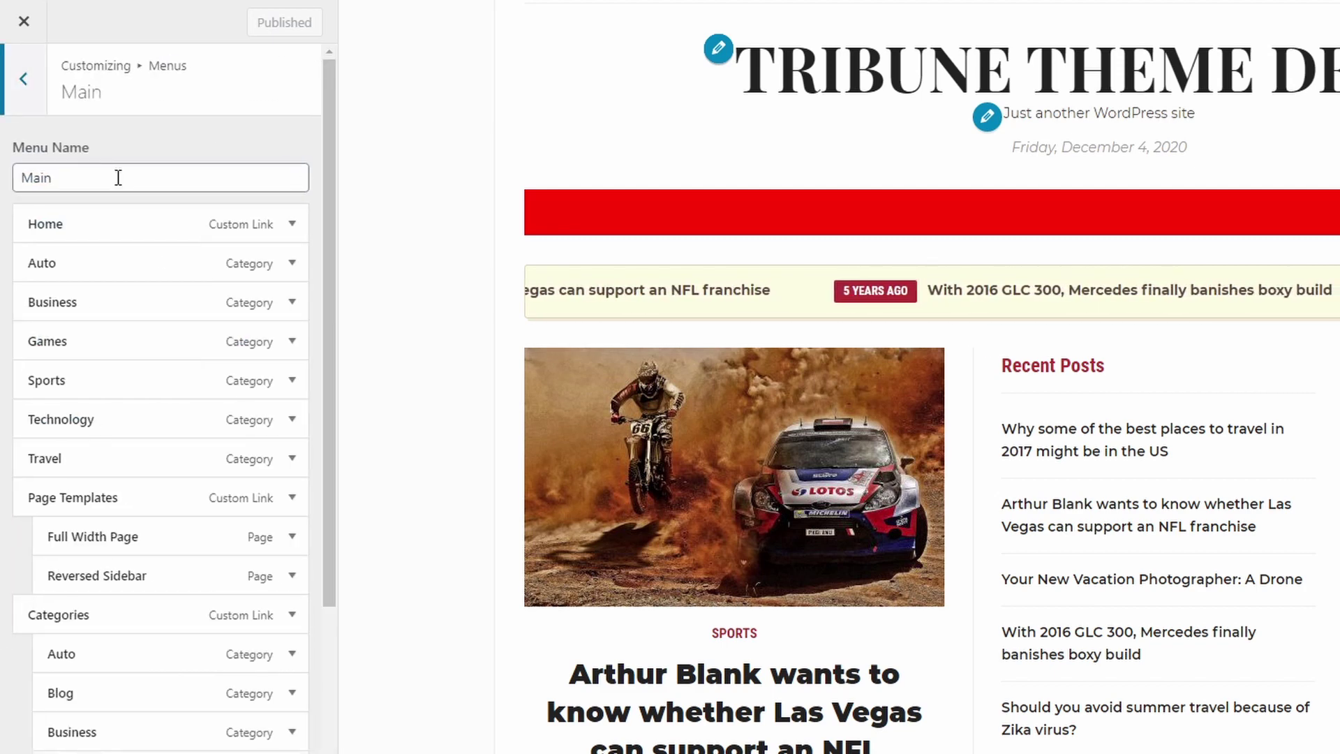
pyautogui.scroll(-7, 170, 392)
pyautogui.click(70, 744)
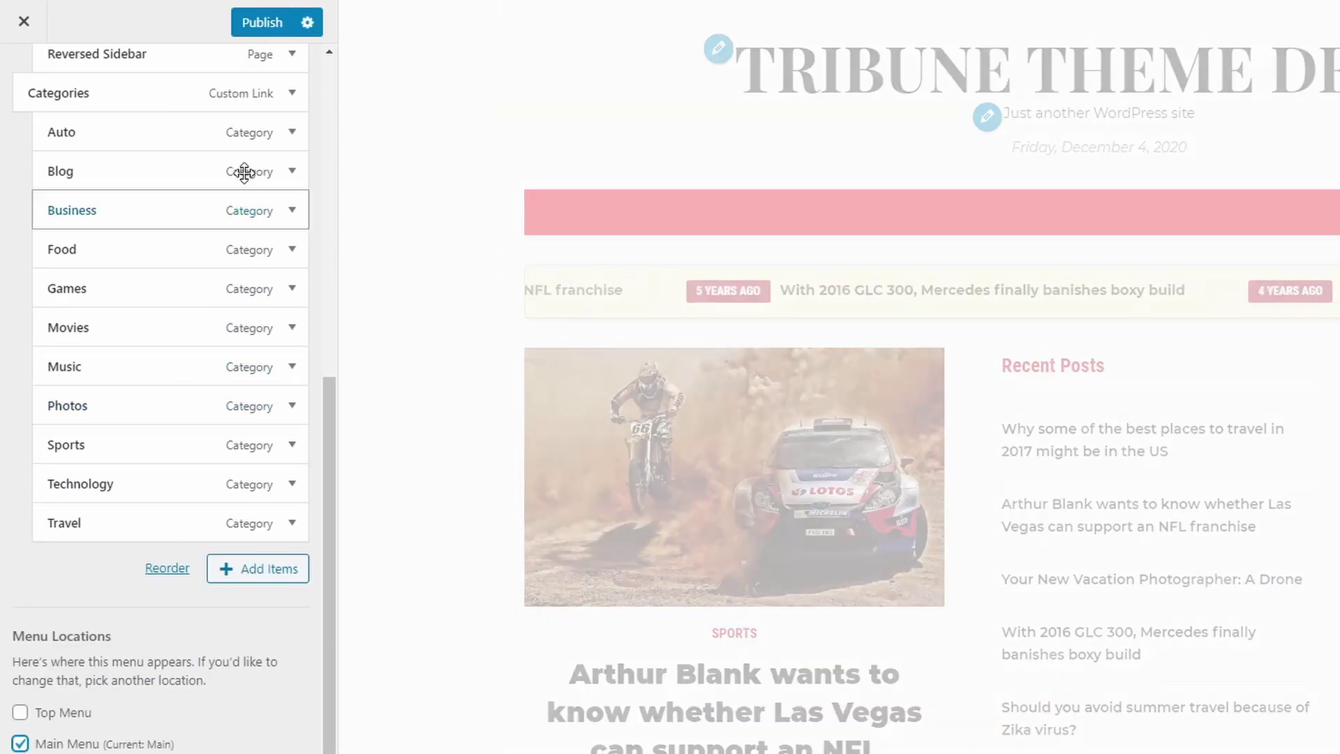
pyautogui.click(265, 21)
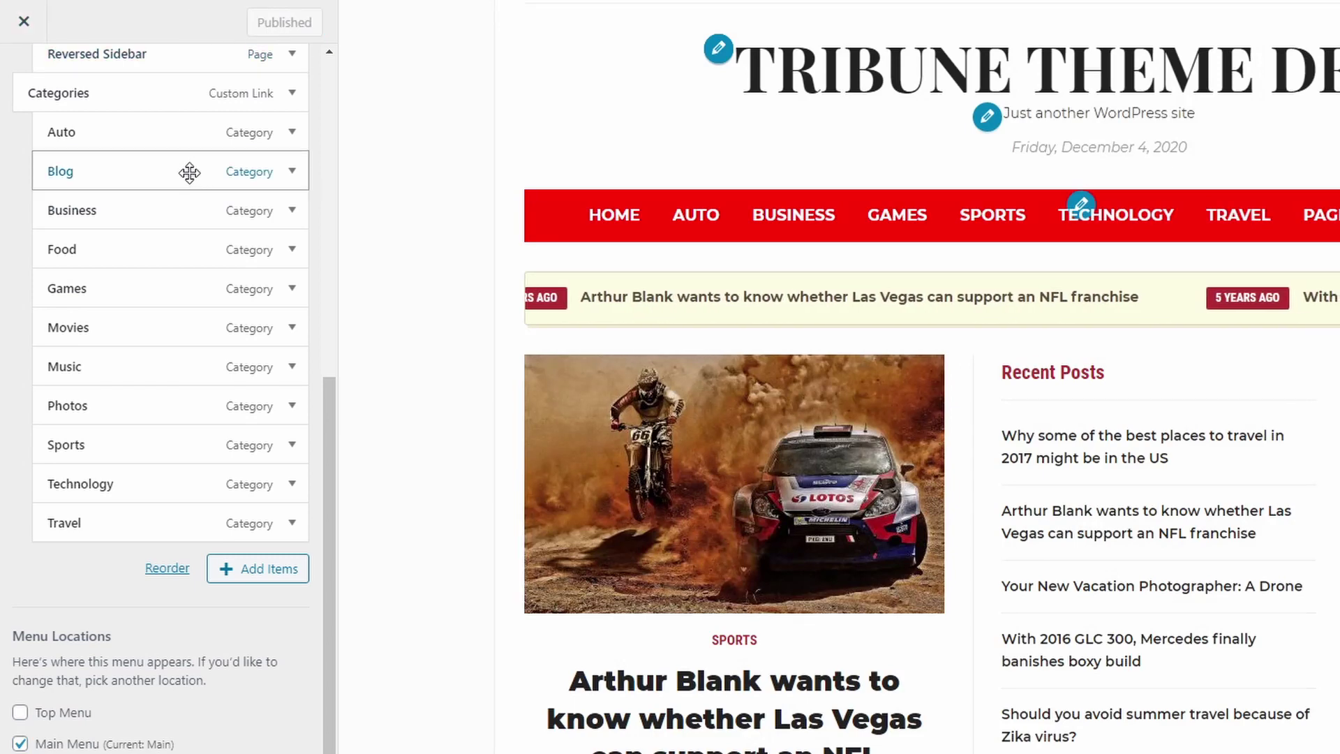
pyautogui.scroll(8, 186, 171)
pyautogui.click(28, 87)
pyautogui.click(26, 87)
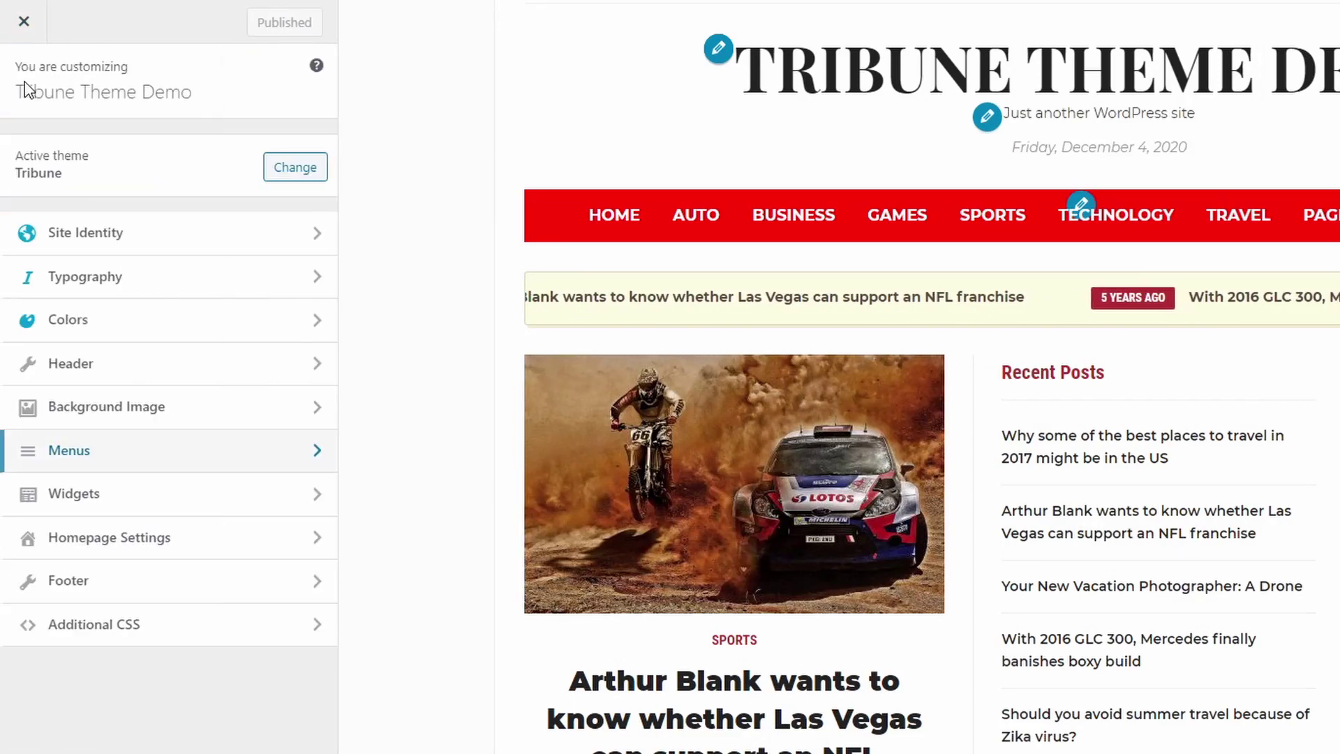
# Step: Darken the Main Menu background color to a deep red and publish the change
pyautogui.click(67, 321)
pyautogui.click(65, 233)
pyautogui.click(65, 180)
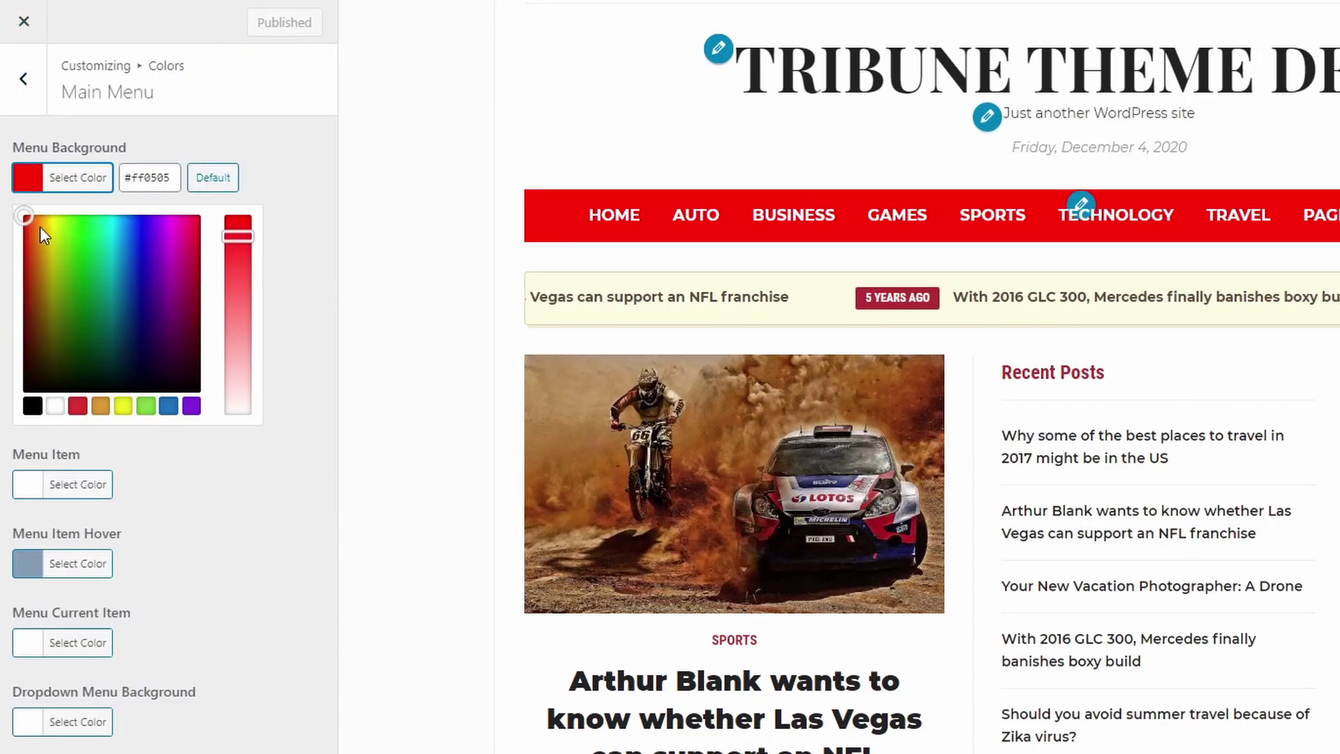
pyautogui.moveTo(42, 231); pyautogui.dragTo(11, 260)
pyautogui.click(11, 264)
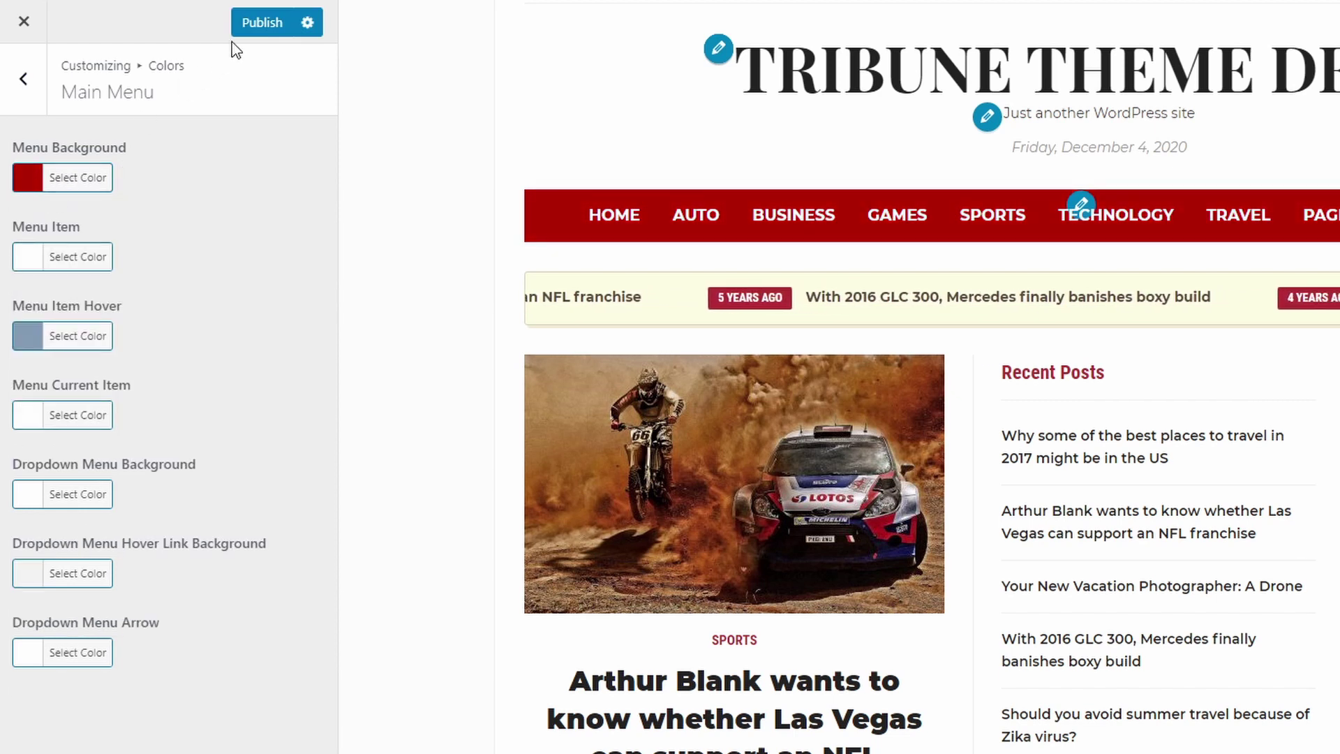
pyautogui.click(260, 23)
# Step: Set the Main Menu's Menu Item Hover color to pale yellow and publish the change
pyautogui.moveTo(1319, 214)
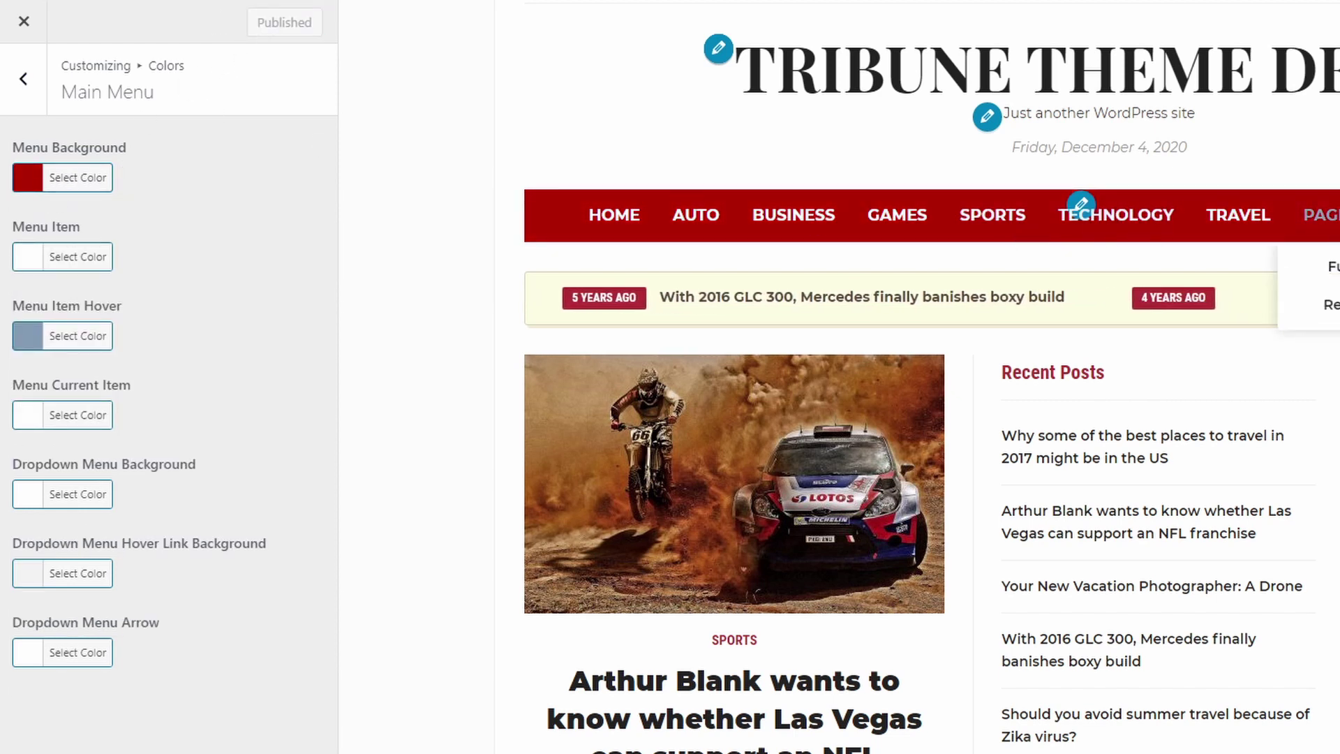
pyautogui.click(98, 338)
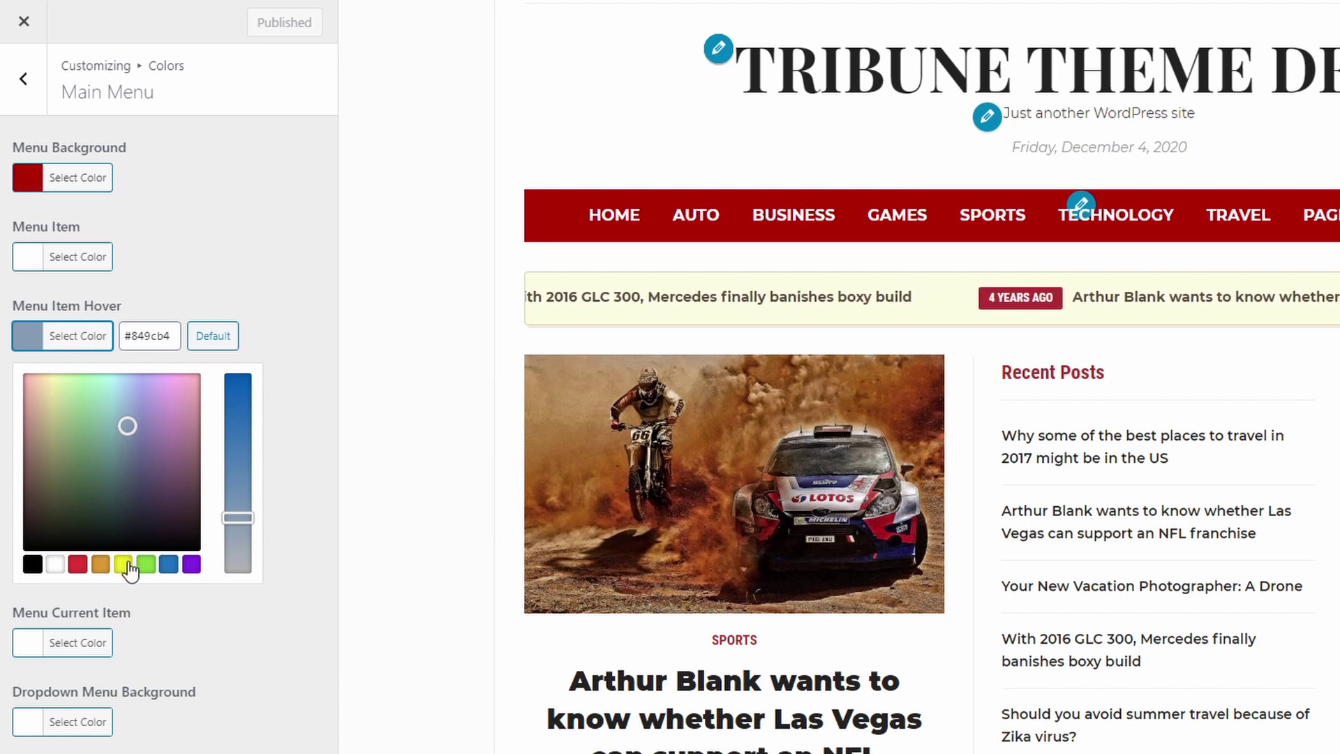
pyautogui.moveTo(63, 400); pyautogui.dragTo(54, 378)
pyautogui.click(75, 342)
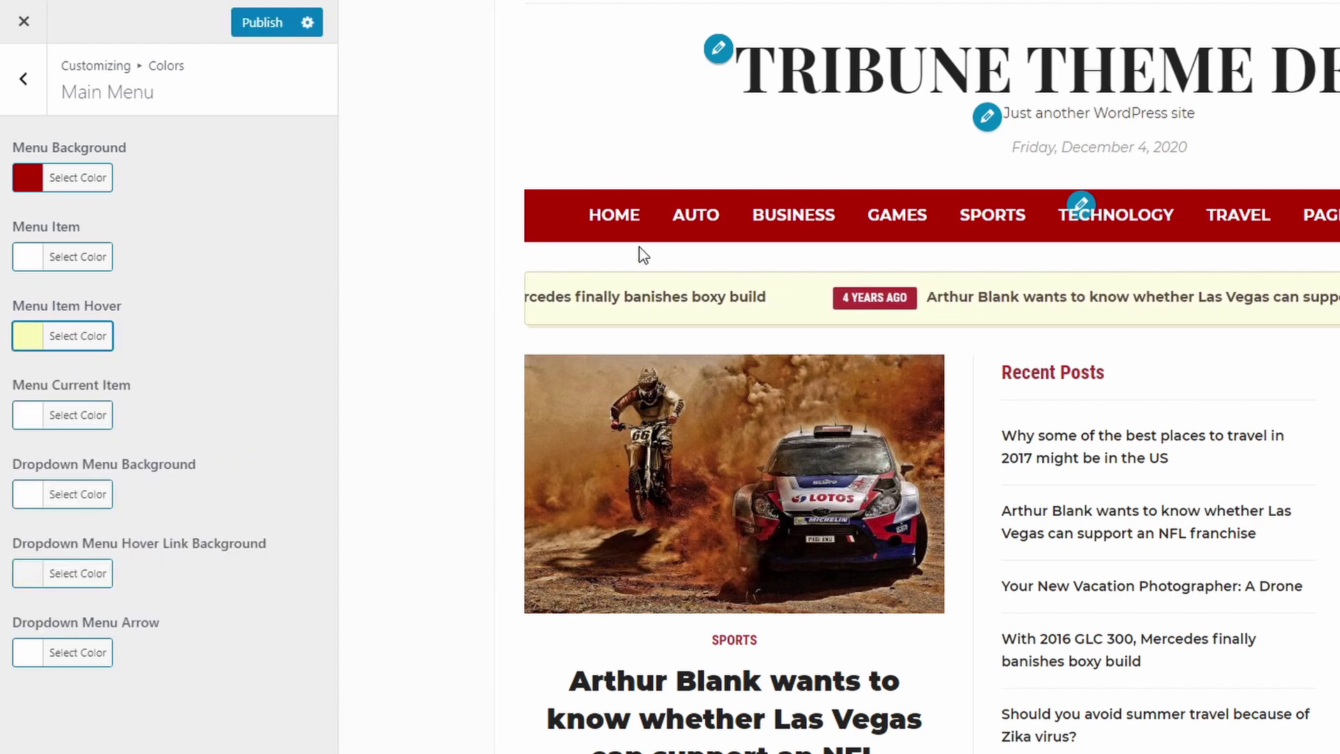
pyautogui.click(279, 28)
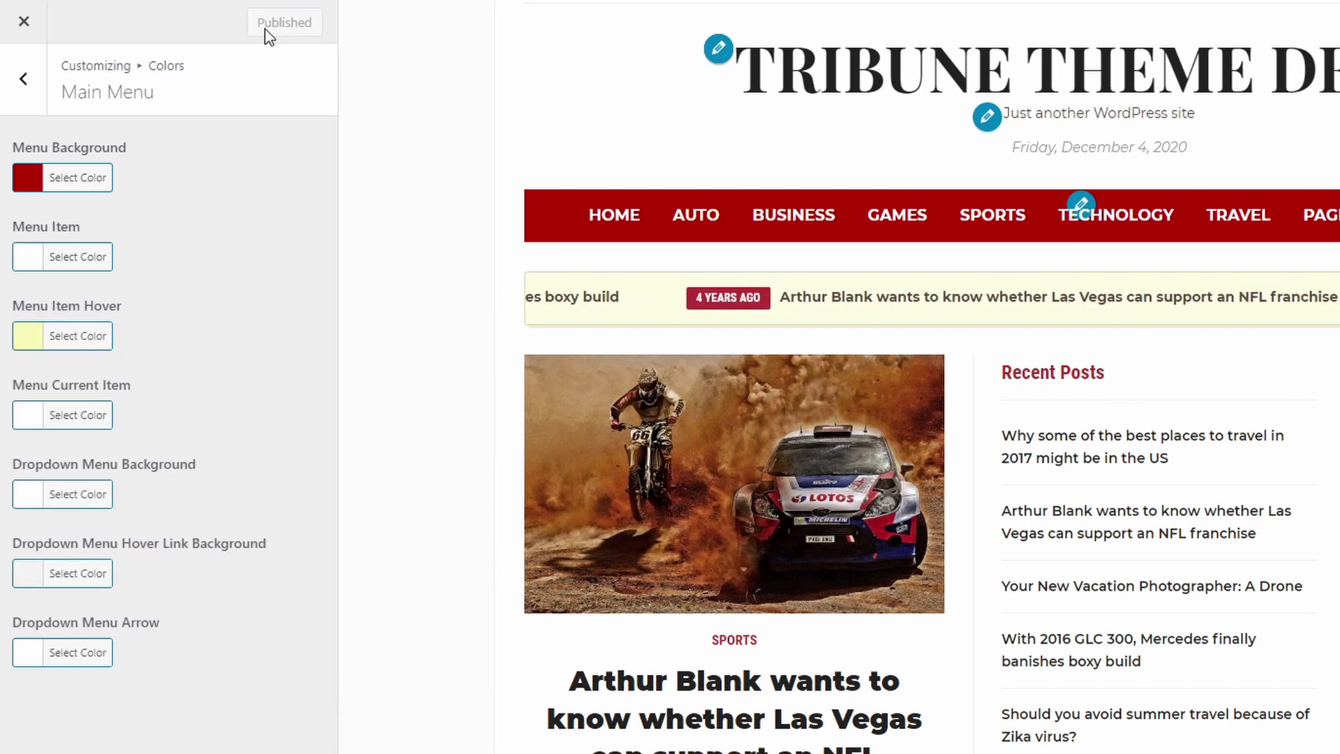
pyautogui.click(26, 88)
pyautogui.click(28, 90)
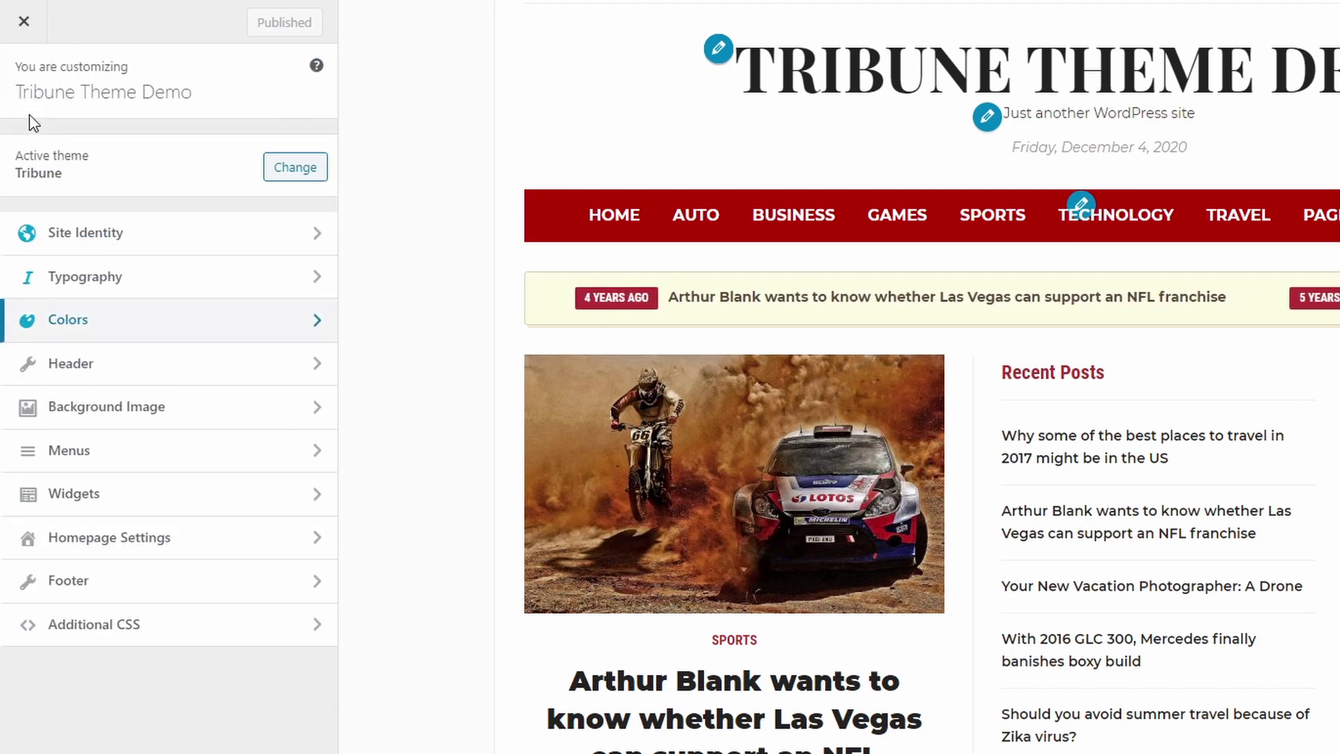
# Step: Switch the header's Show Date below the Logo and Show Search Field options off and on again to compare the preview
pyautogui.click(59, 373)
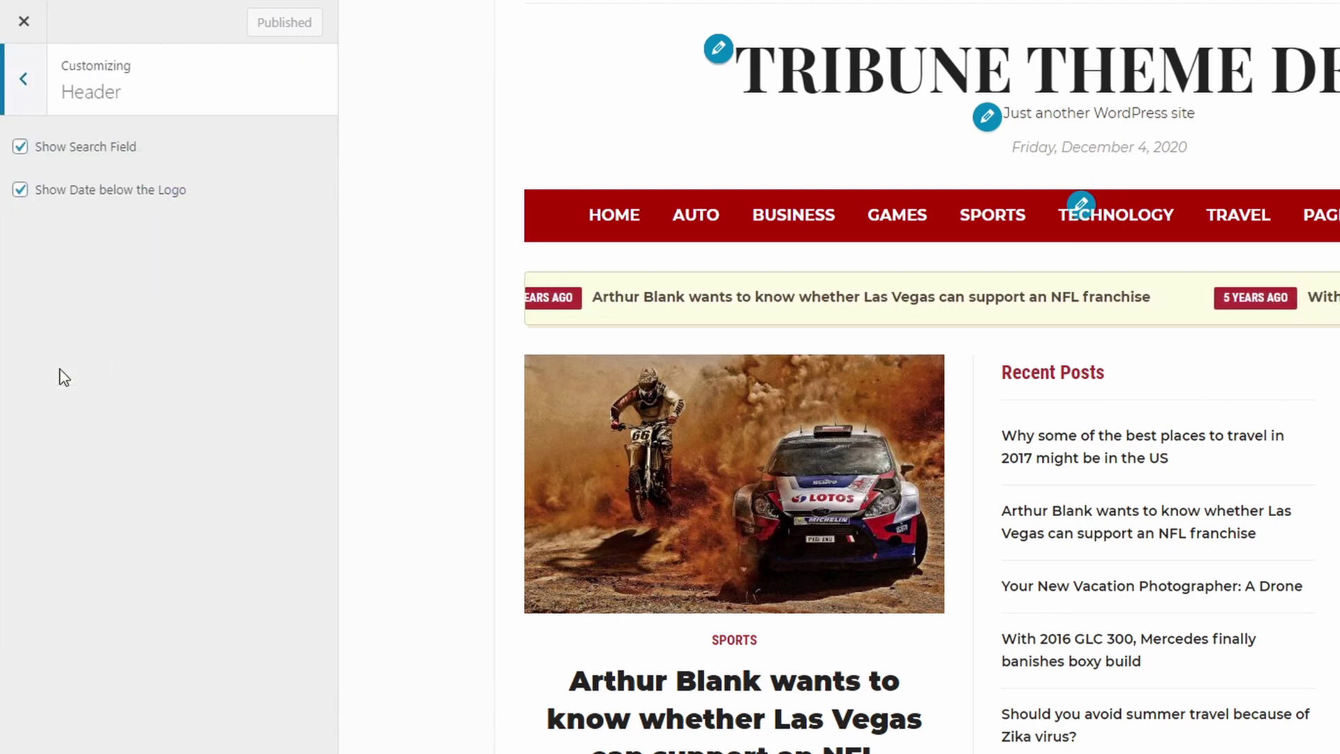
pyautogui.click(99, 192)
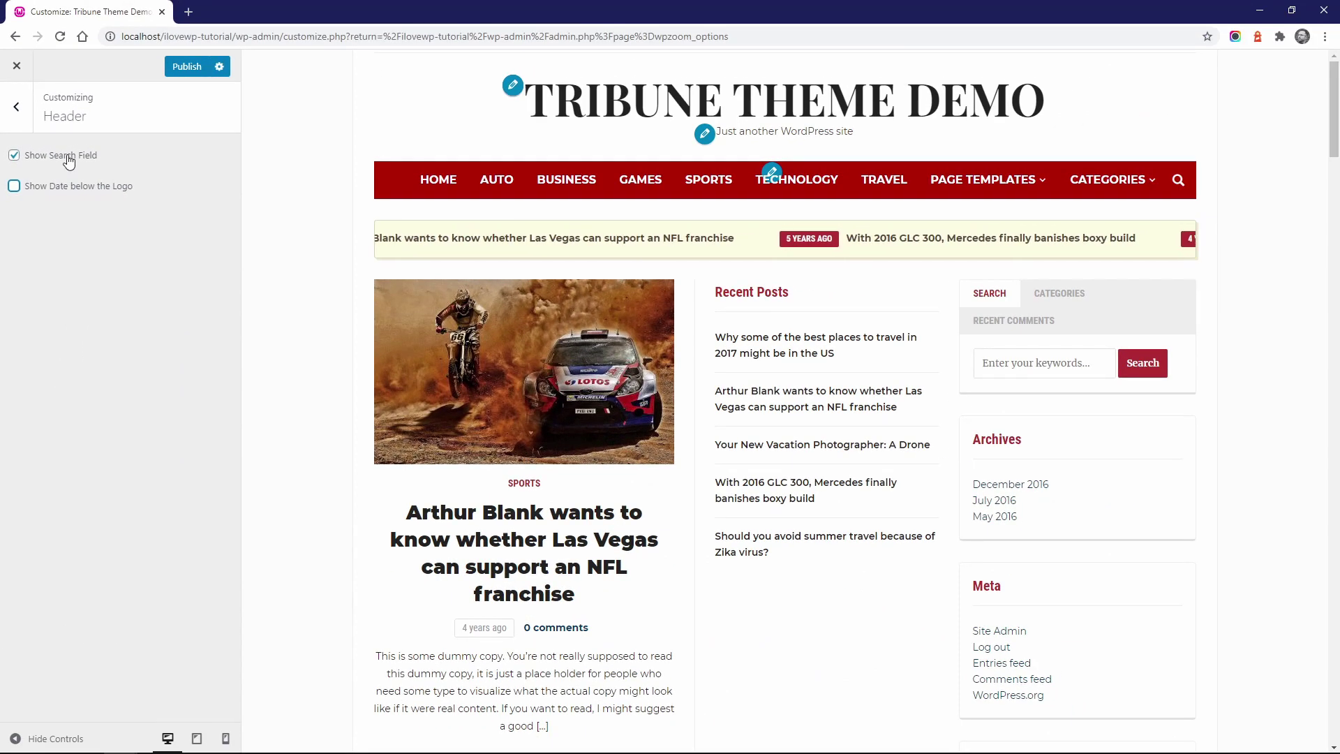
pyautogui.click(98, 153)
pyautogui.click(66, 159)
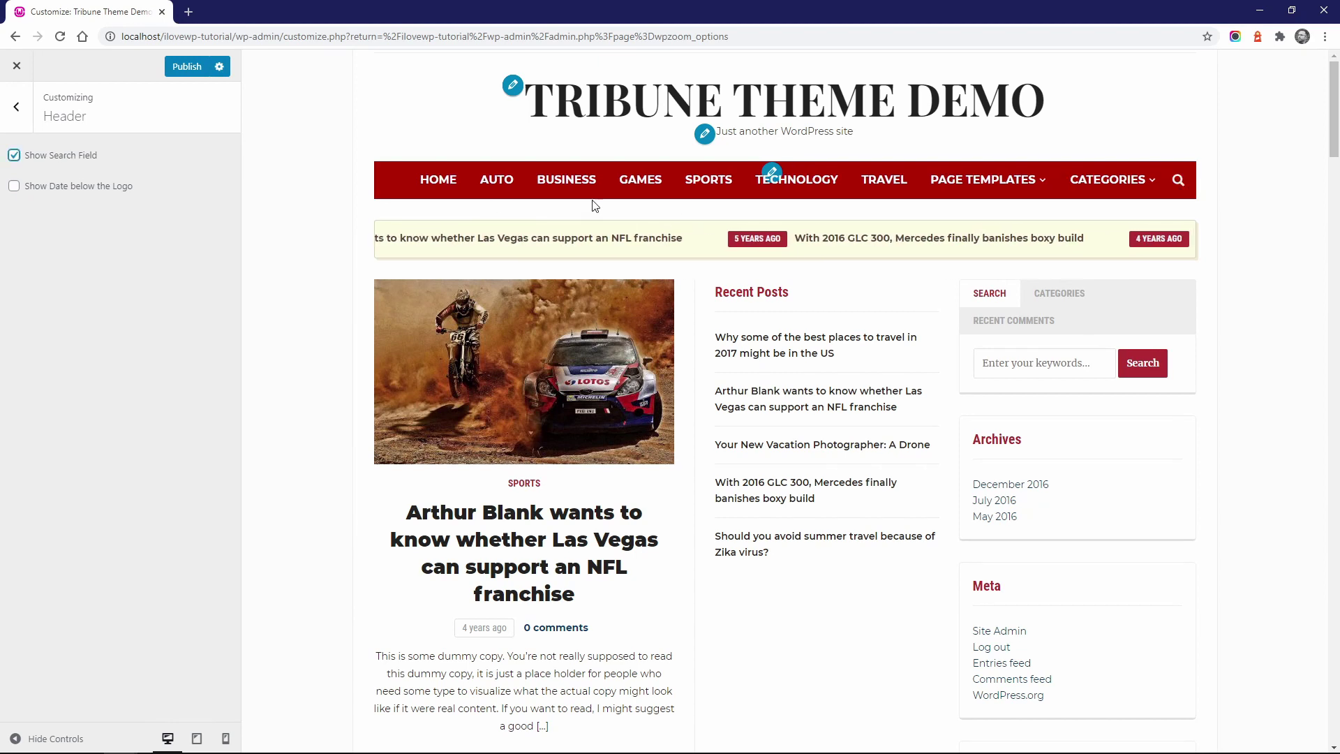
pyautogui.click(1180, 182)
pyautogui.click(1180, 183)
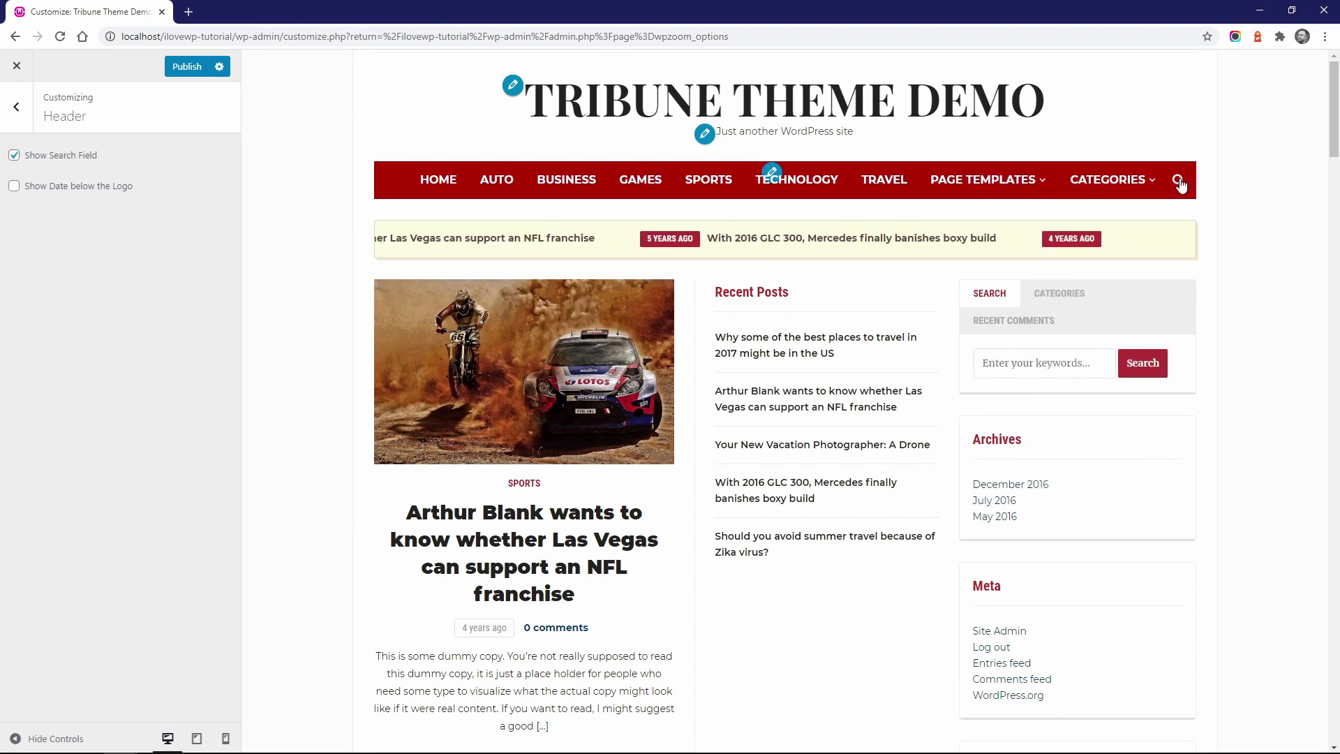
pyautogui.click(45, 156)
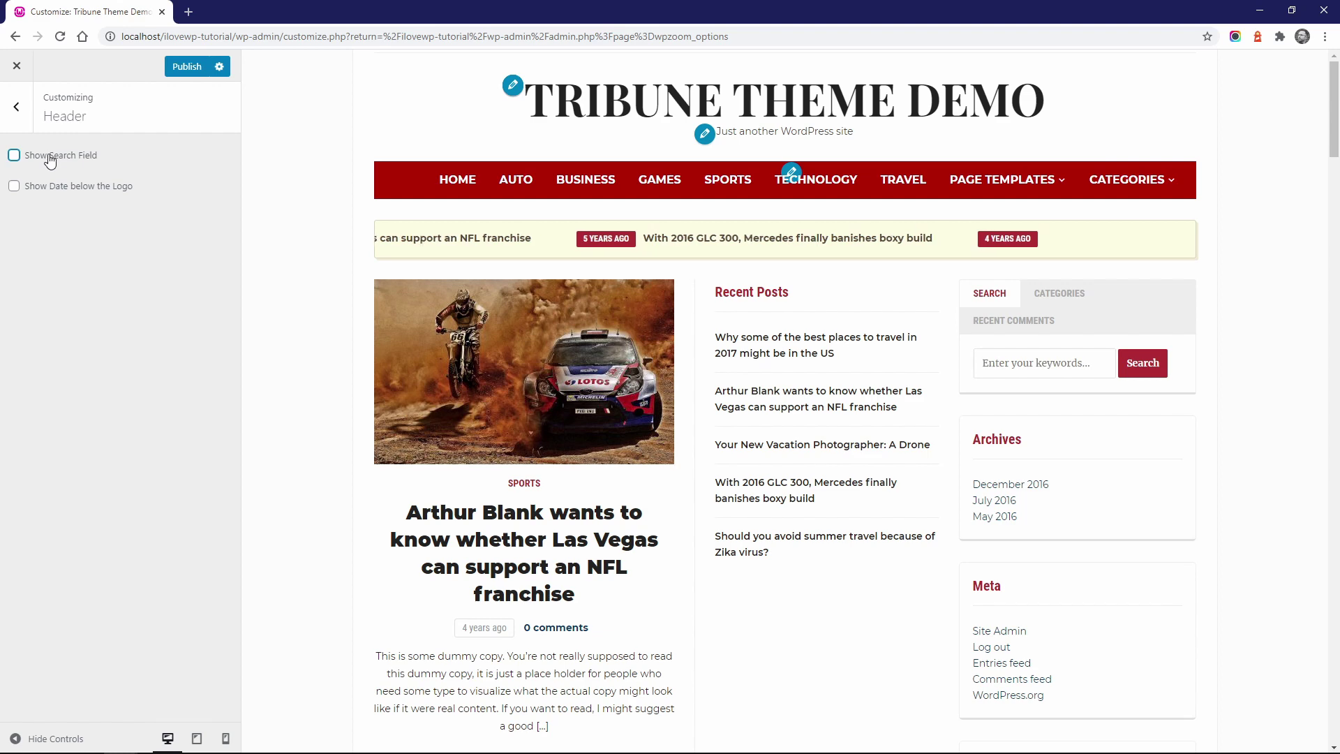
pyautogui.click(44, 157)
pyautogui.click(51, 185)
pyautogui.click(16, 107)
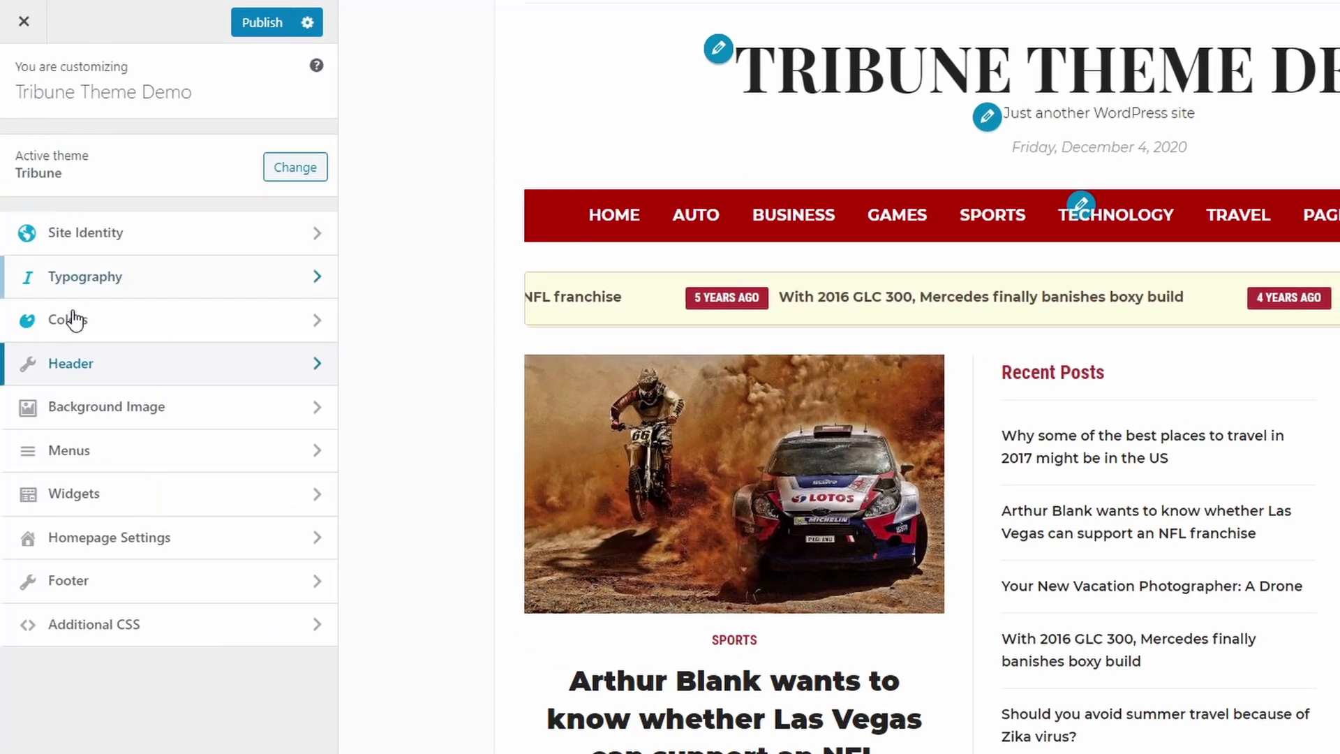
# Step: Review the Footer settings for widget areas, site title and footer text
pyautogui.click(82, 581)
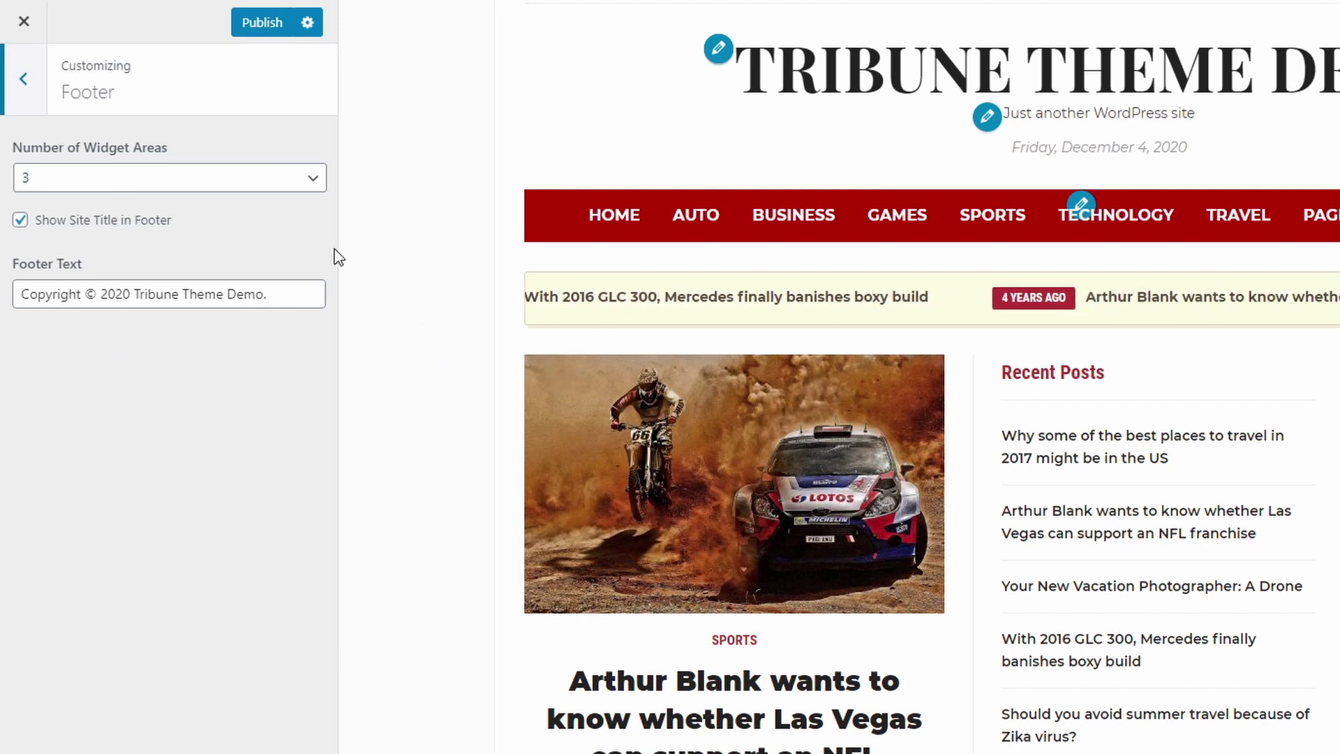
pyautogui.click(25, 81)
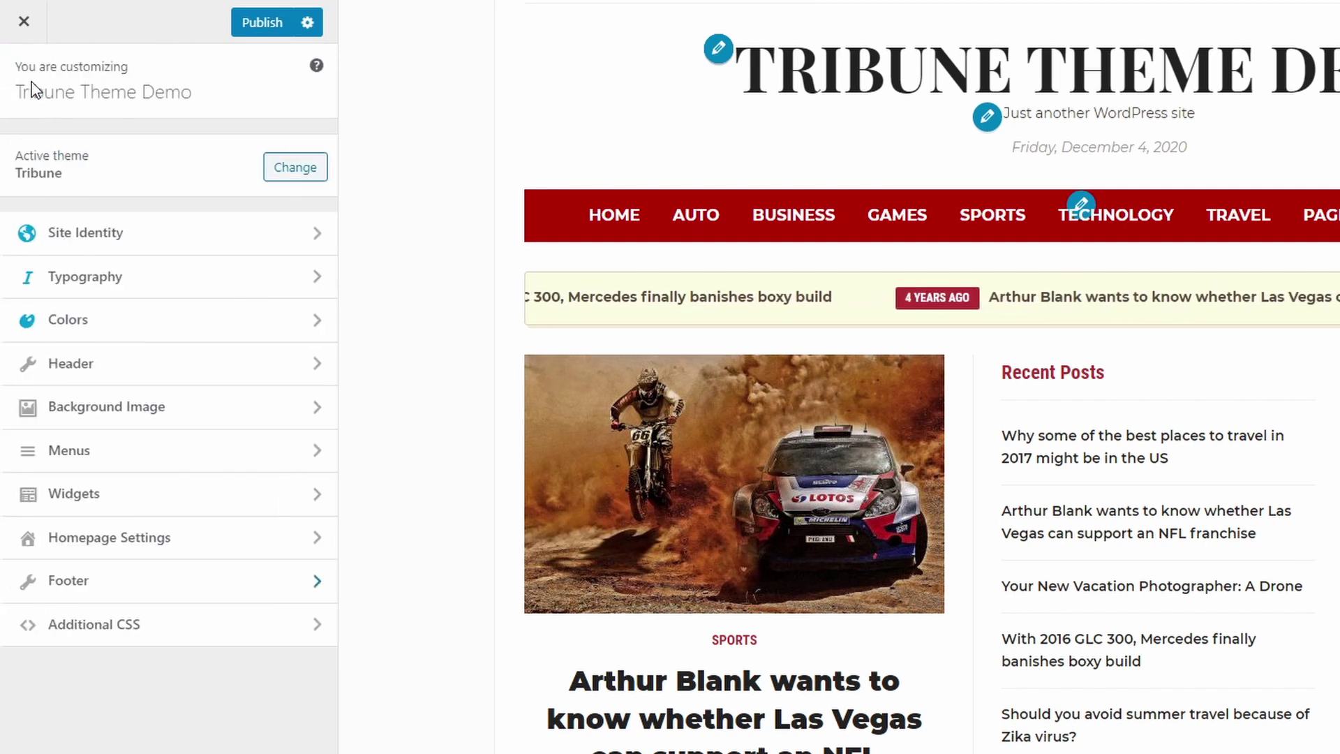